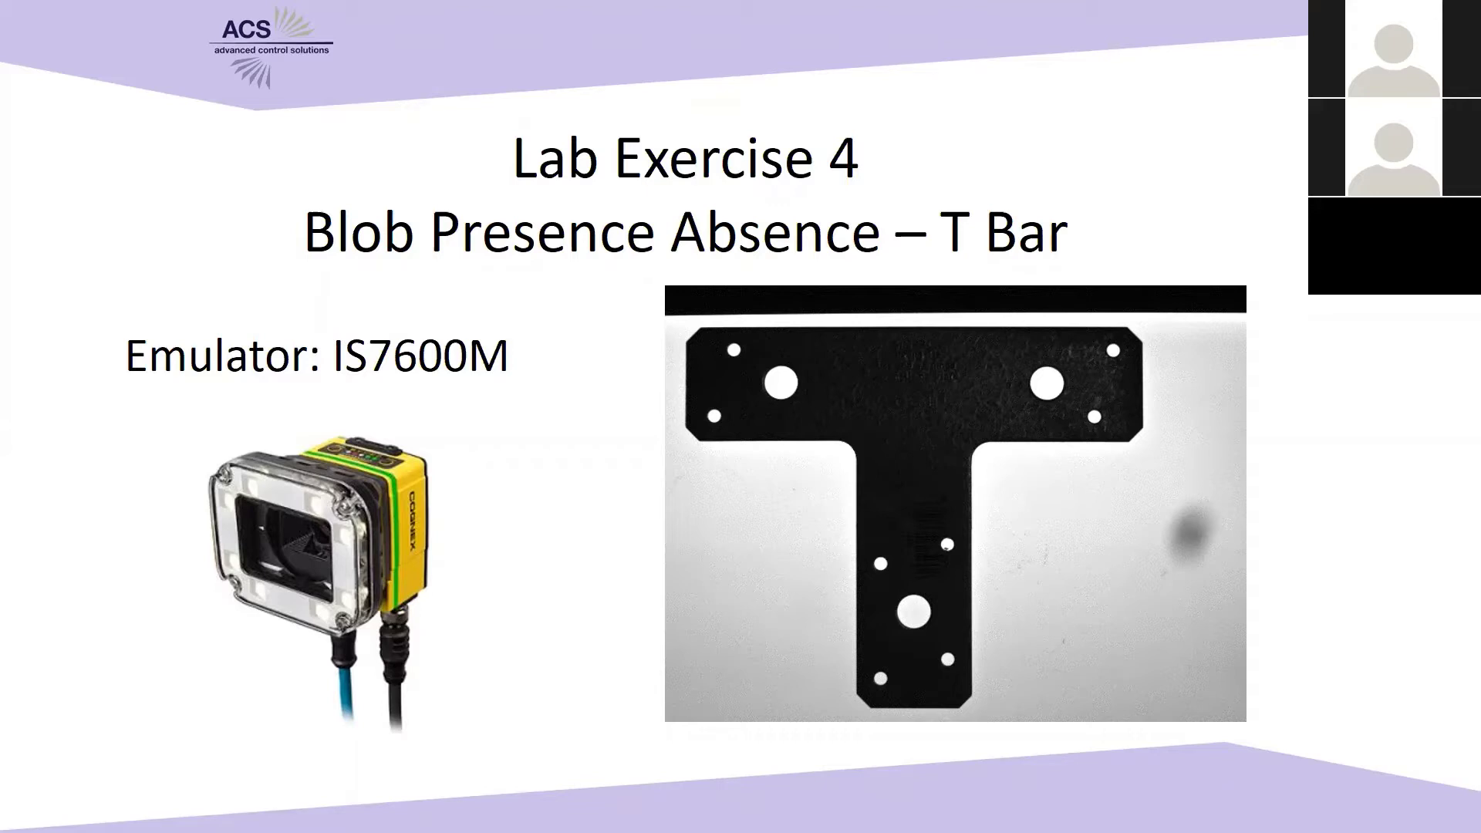
- Switch to In-Sight Explorer and change the emulator model to In-Sight 7600 (640x480), discarding the current job
key("alt+Tab")
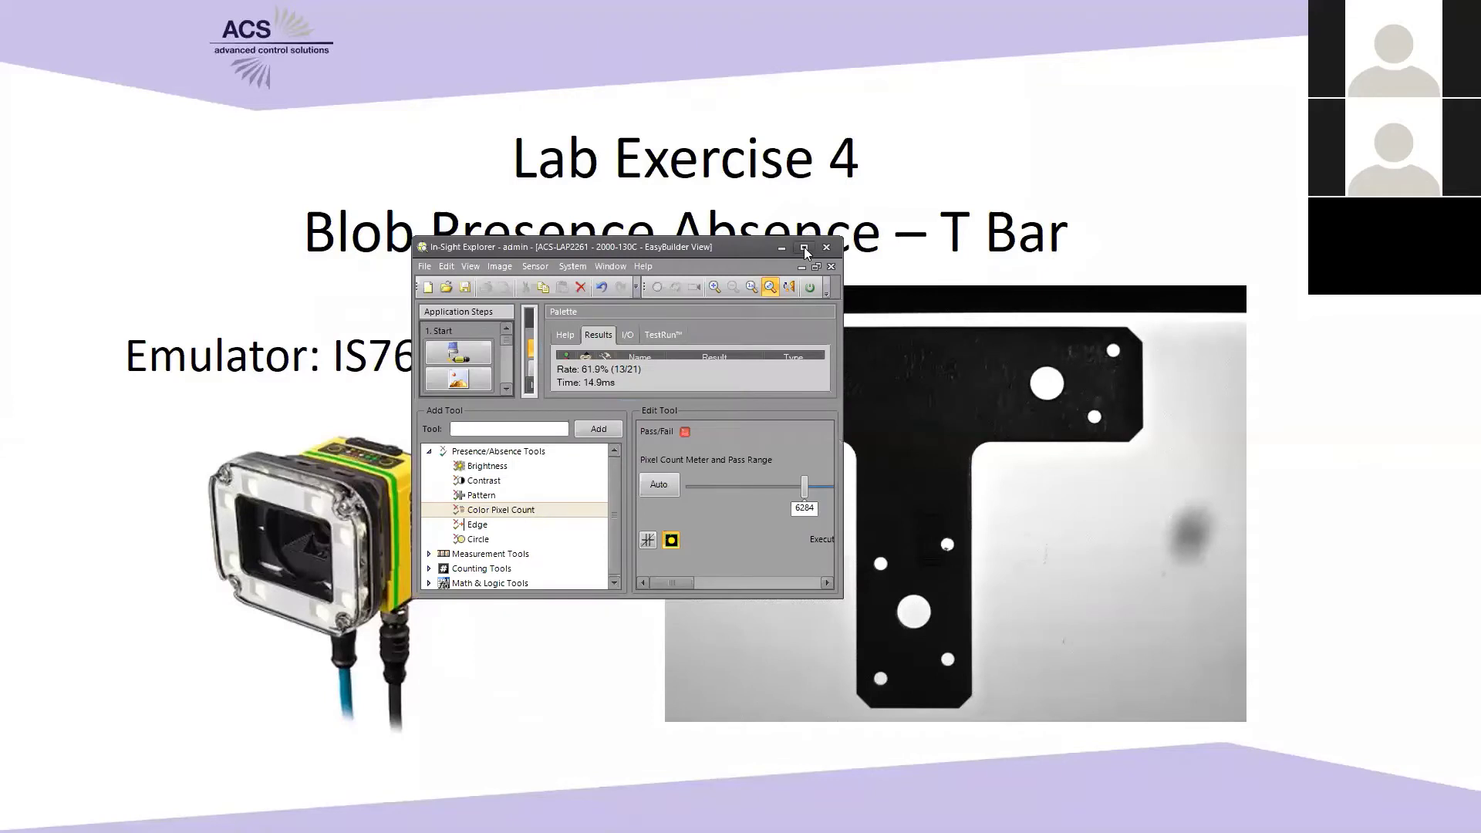
left_click(805, 246)
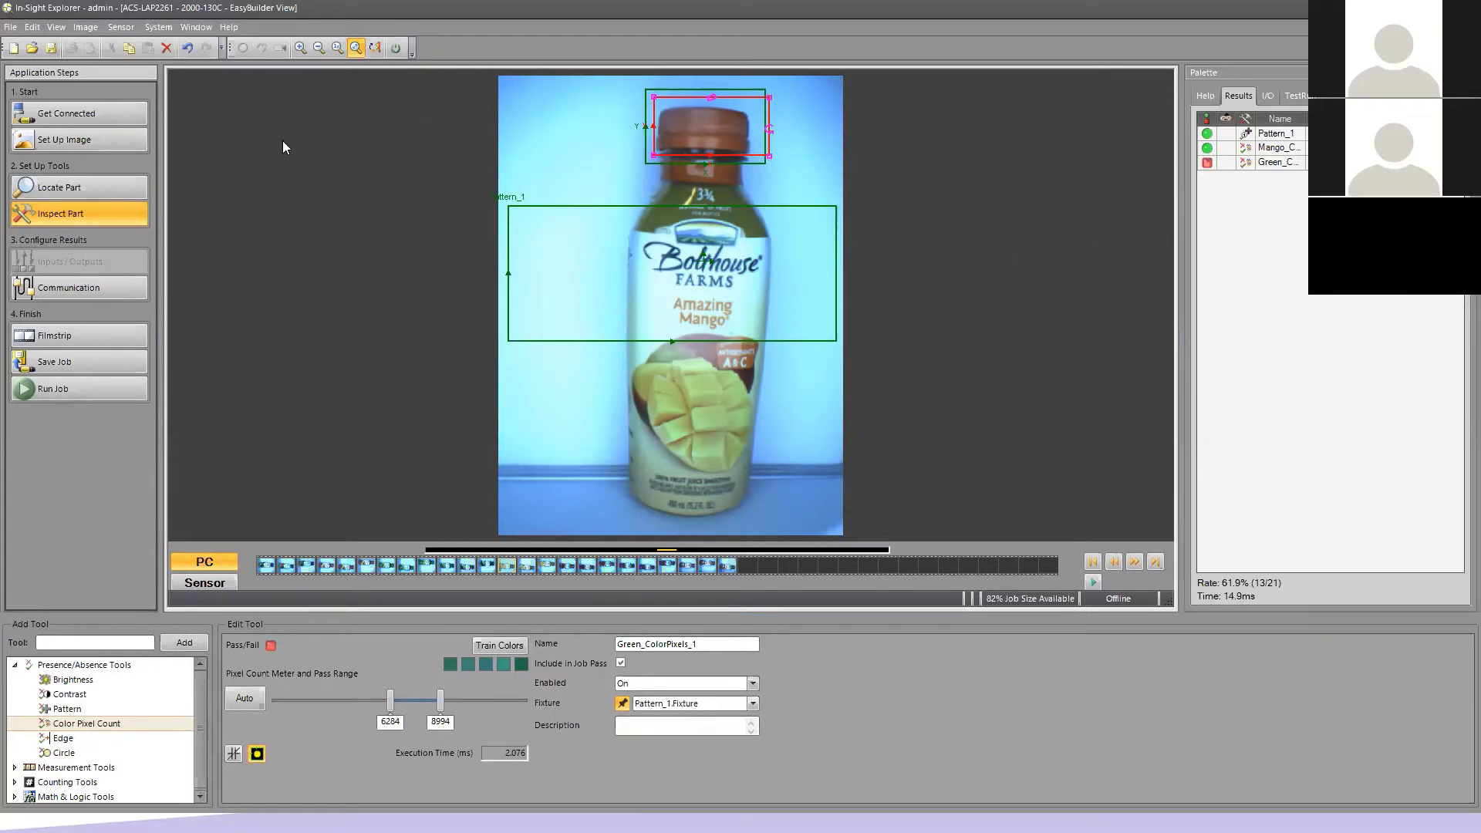
left_click(105, 114)
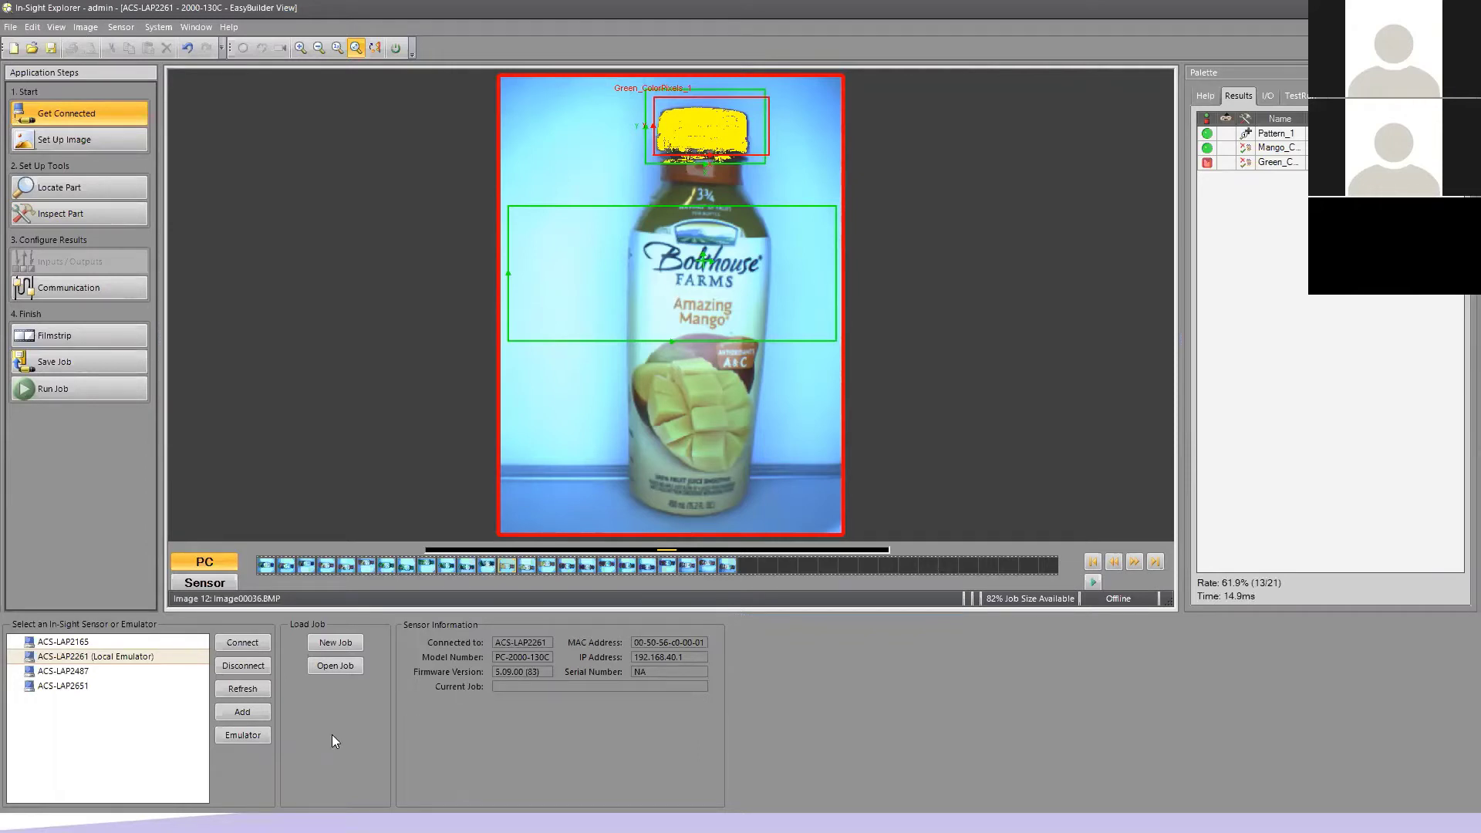
left_click(246, 738)
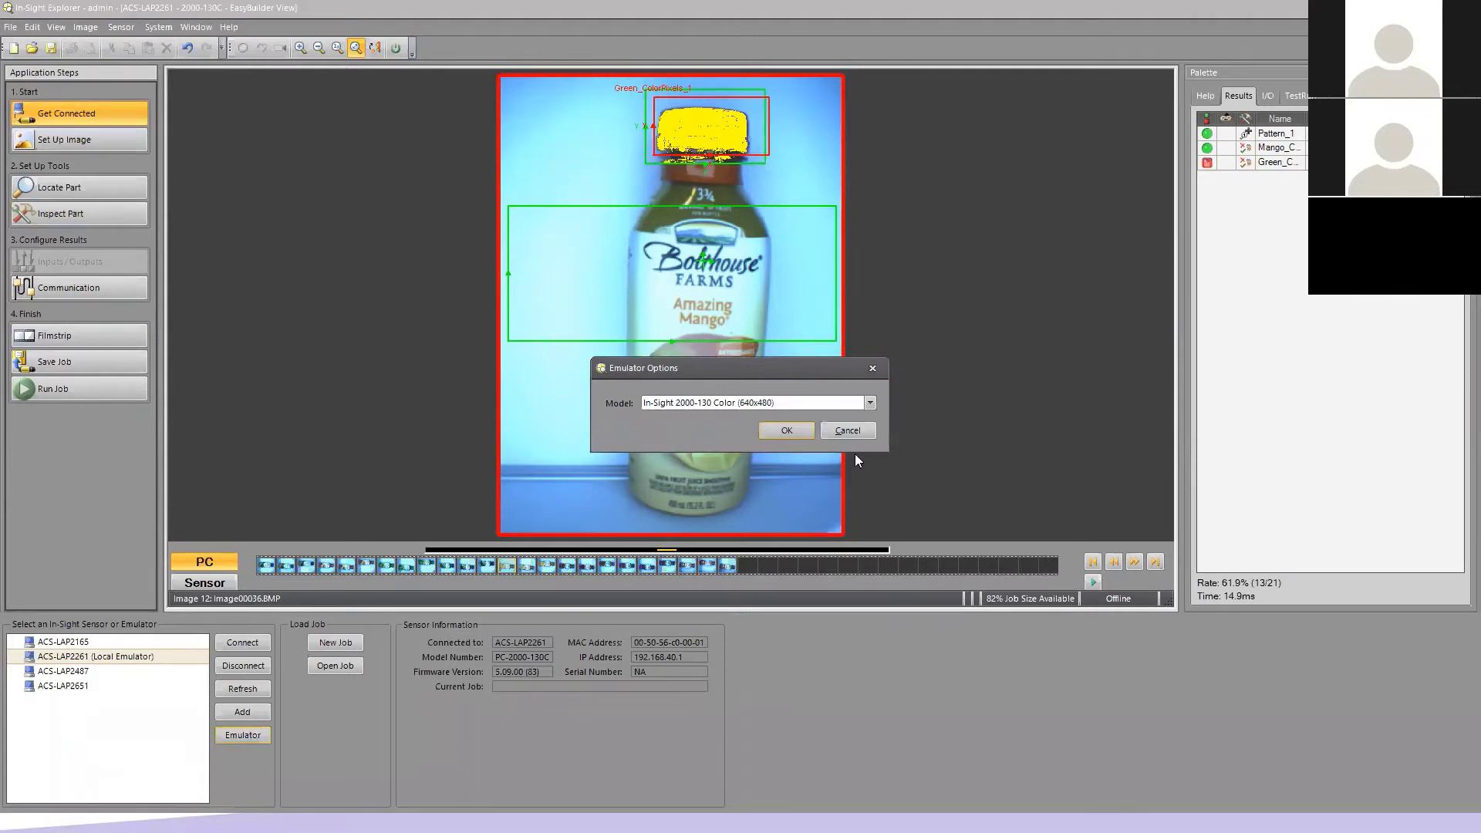
left_click(870, 404)
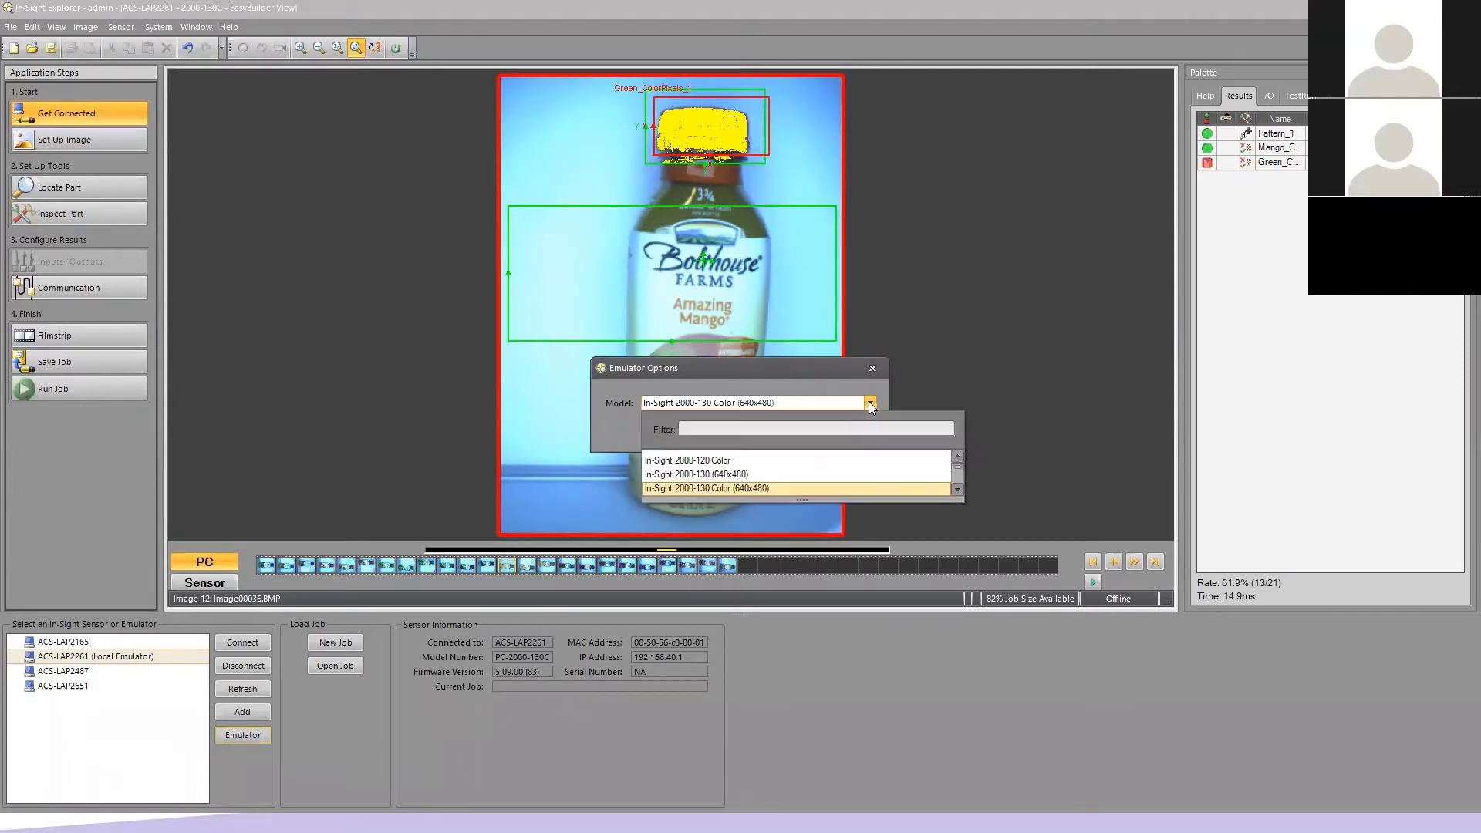
left_click(960, 490)
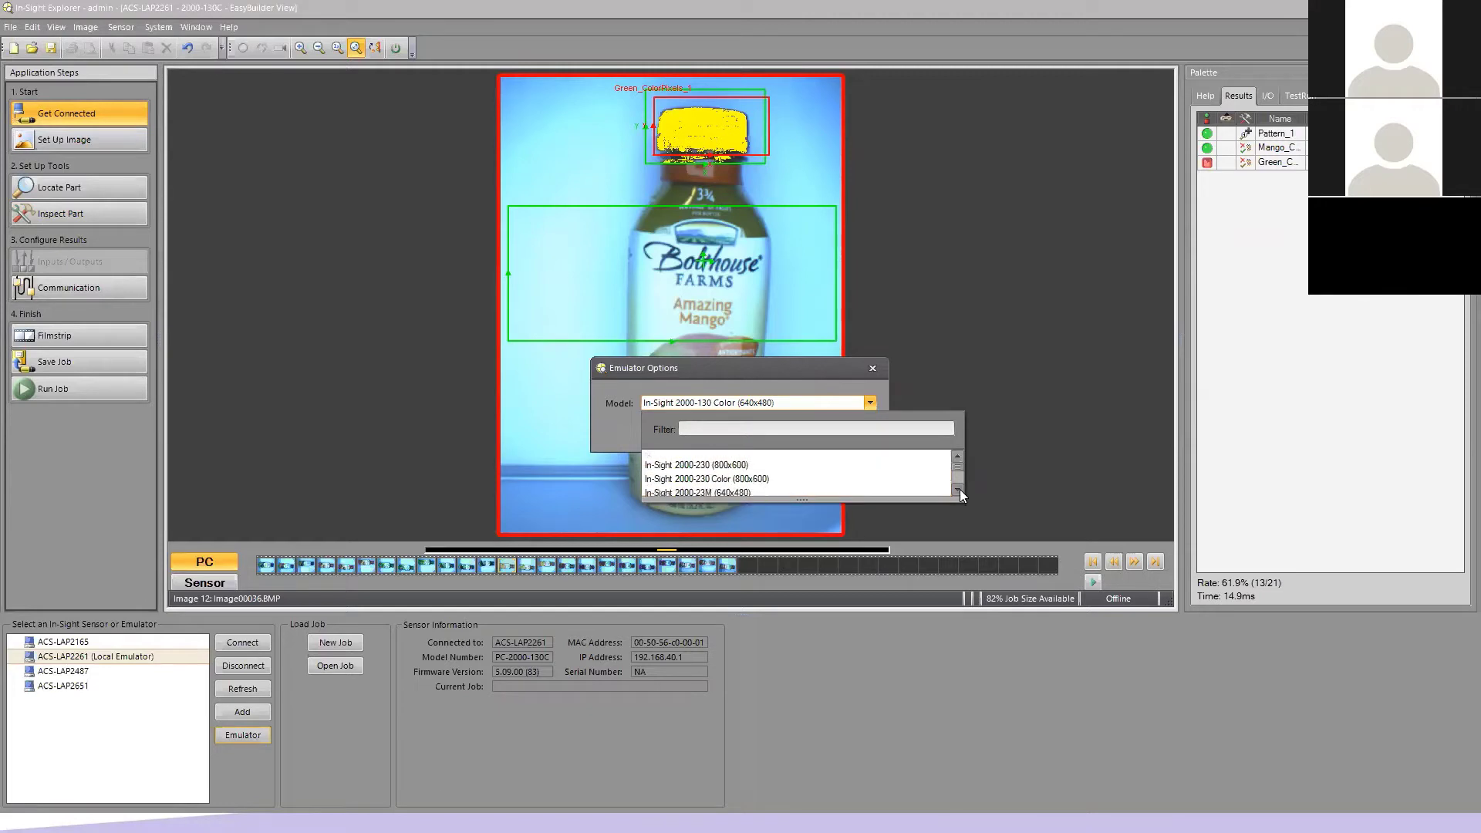
left_click_drag(958, 489, 960, 487)
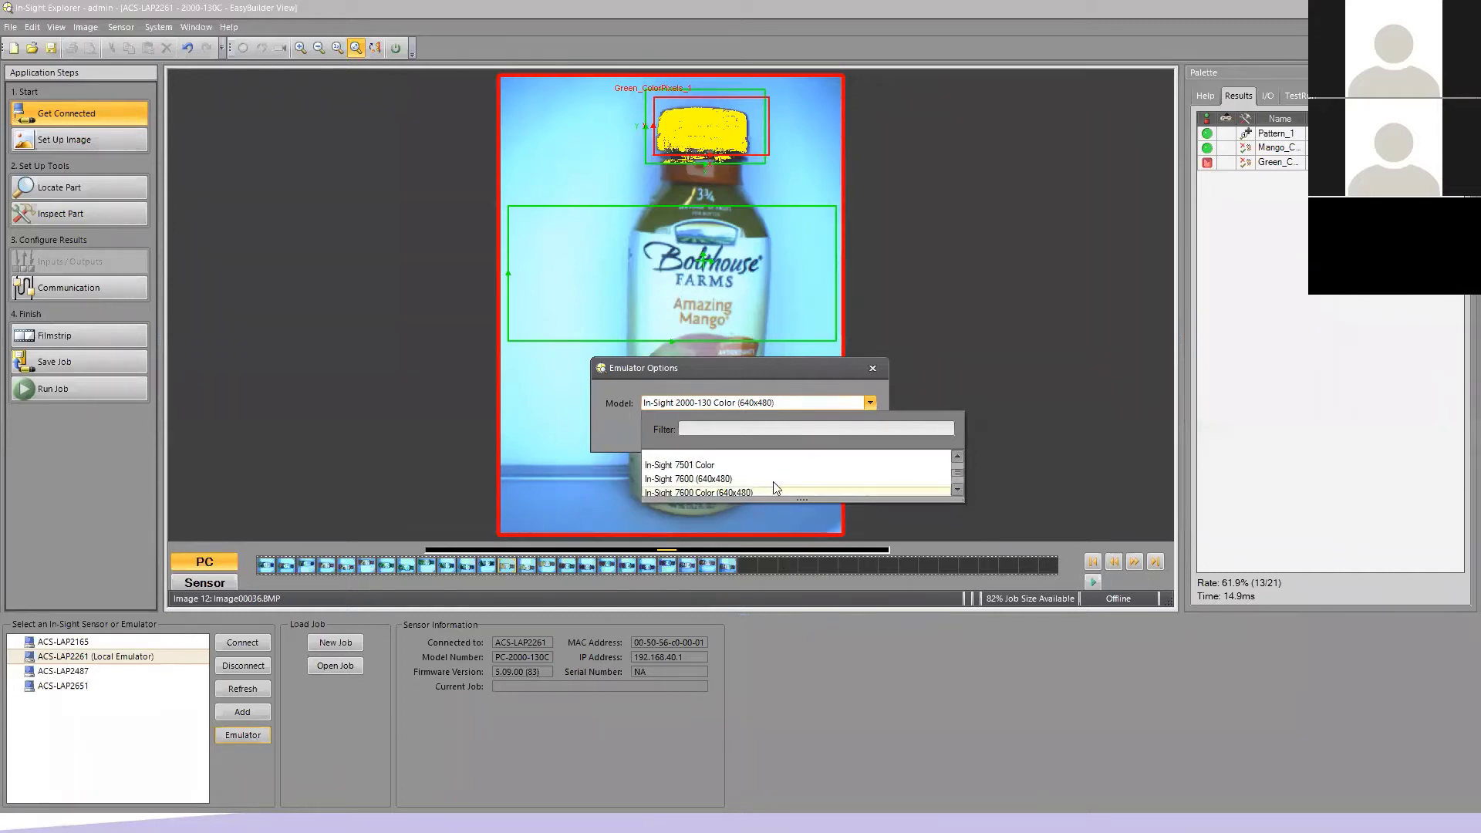
left_click(959, 492)
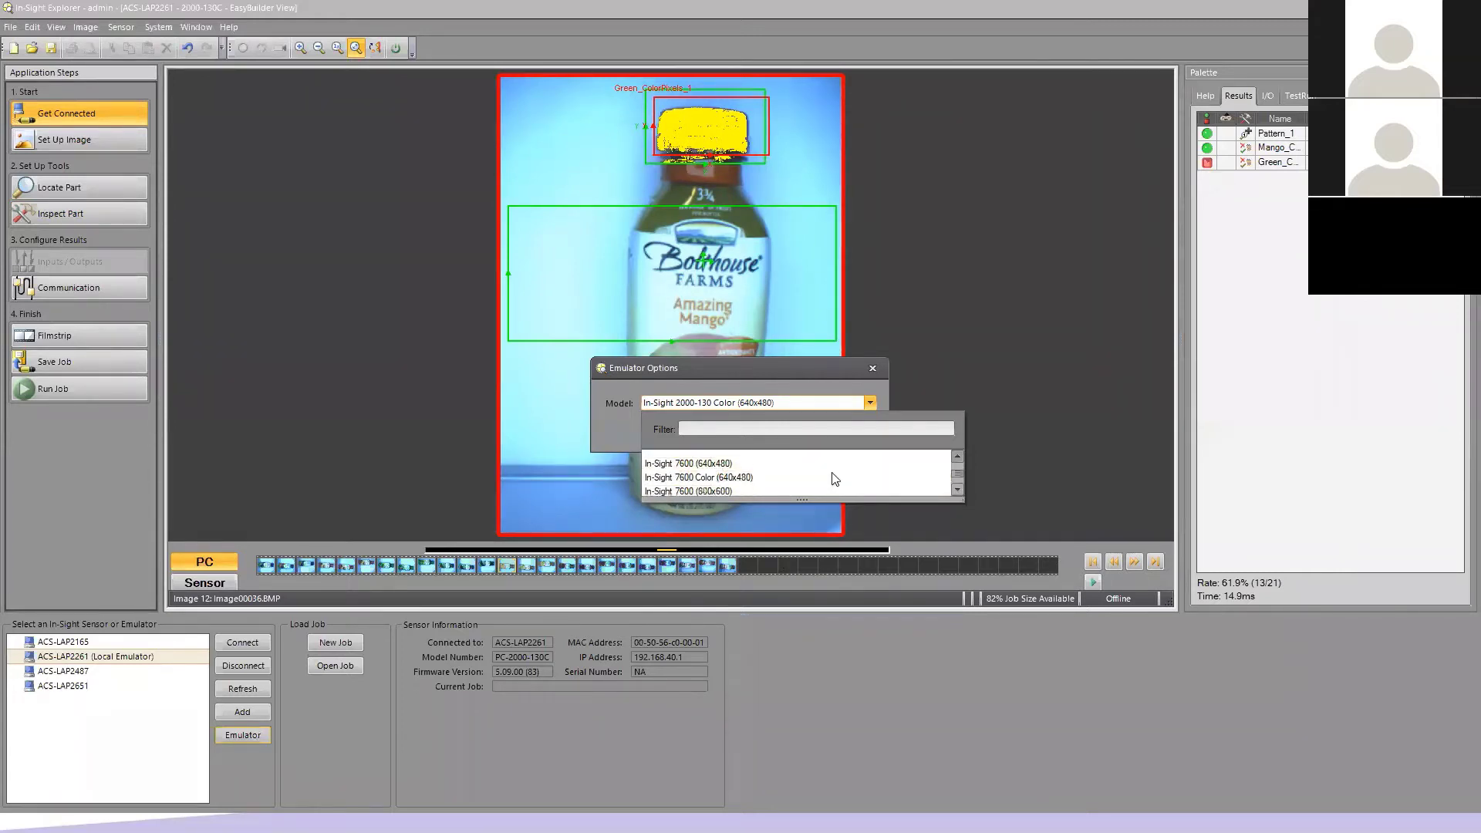
left_click(734, 465)
left_click(784, 431)
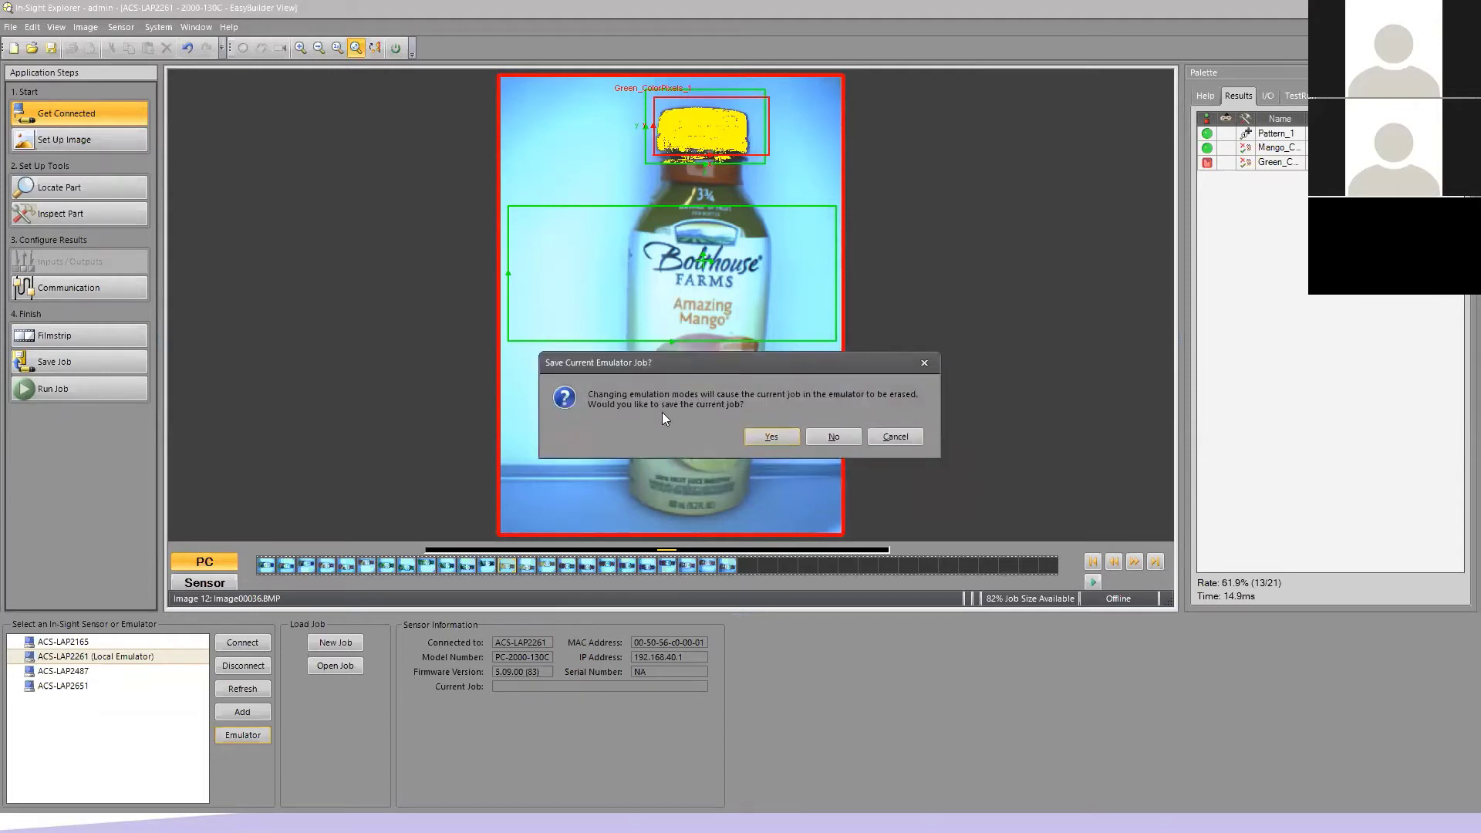
left_click(837, 436)
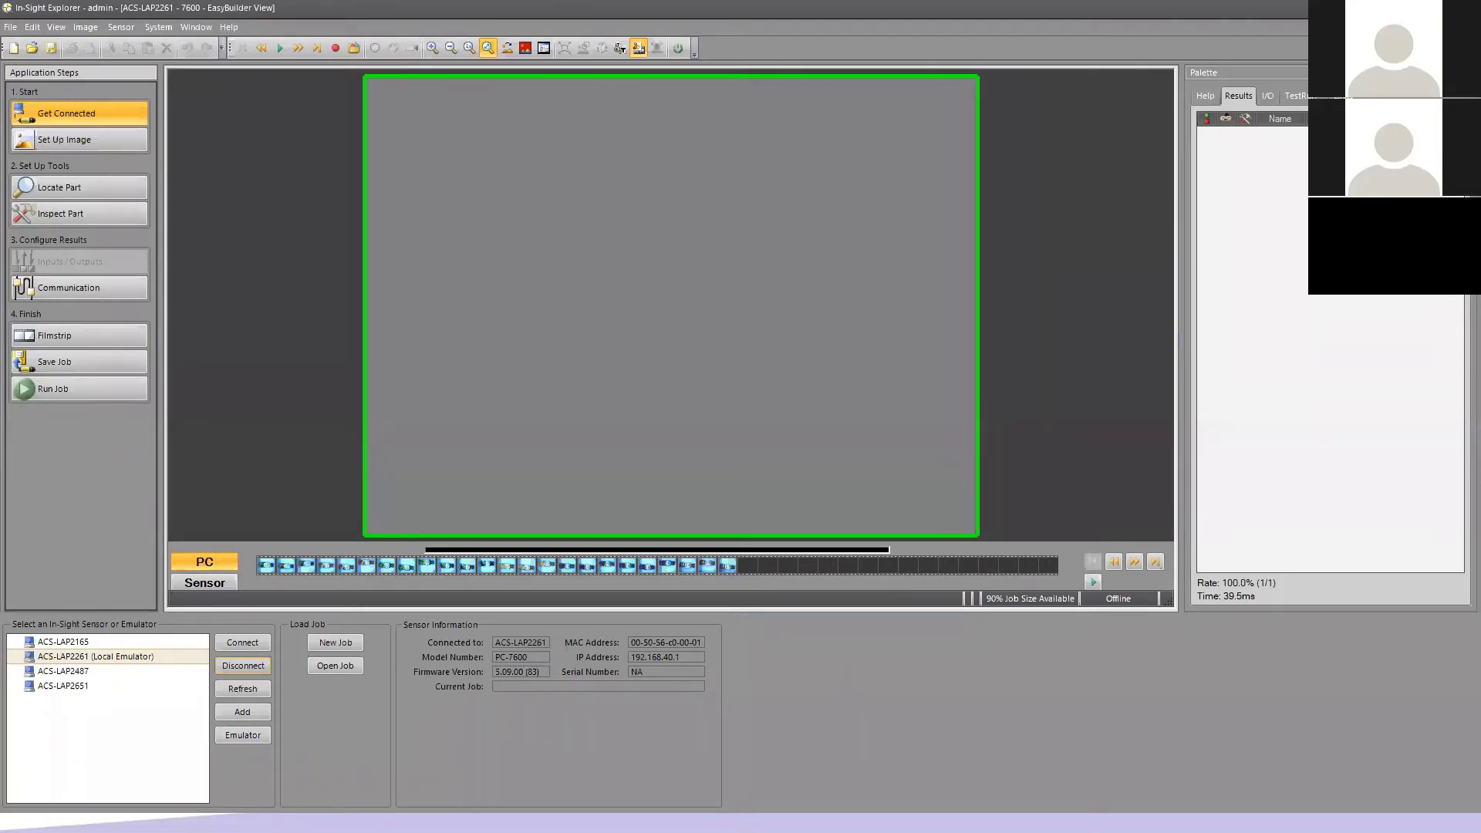
- Load the emulator images from the T Bar folder in Emulator Images Gen II as the playback source
left_click(106, 142)
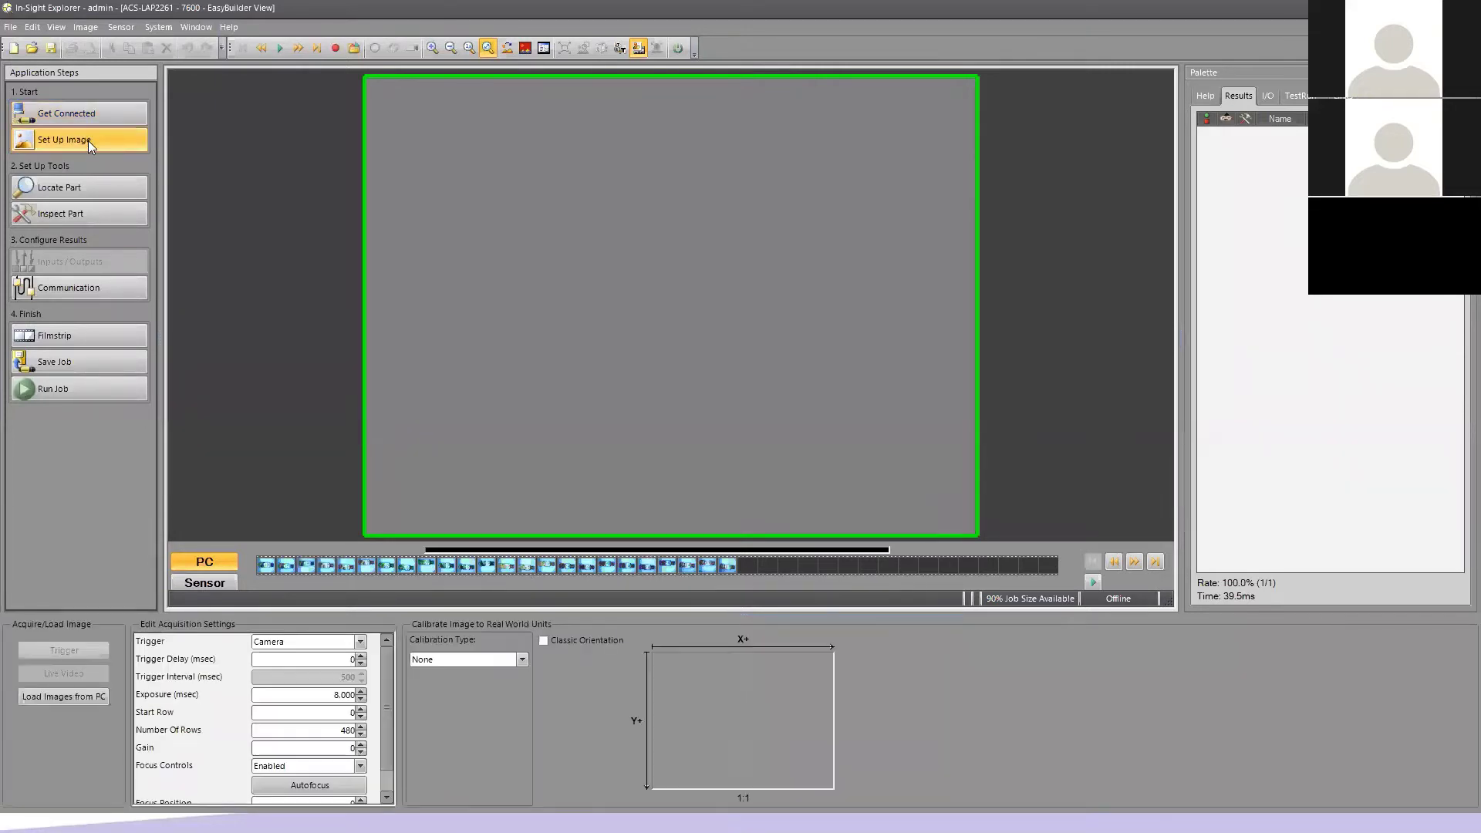
left_click(52, 699)
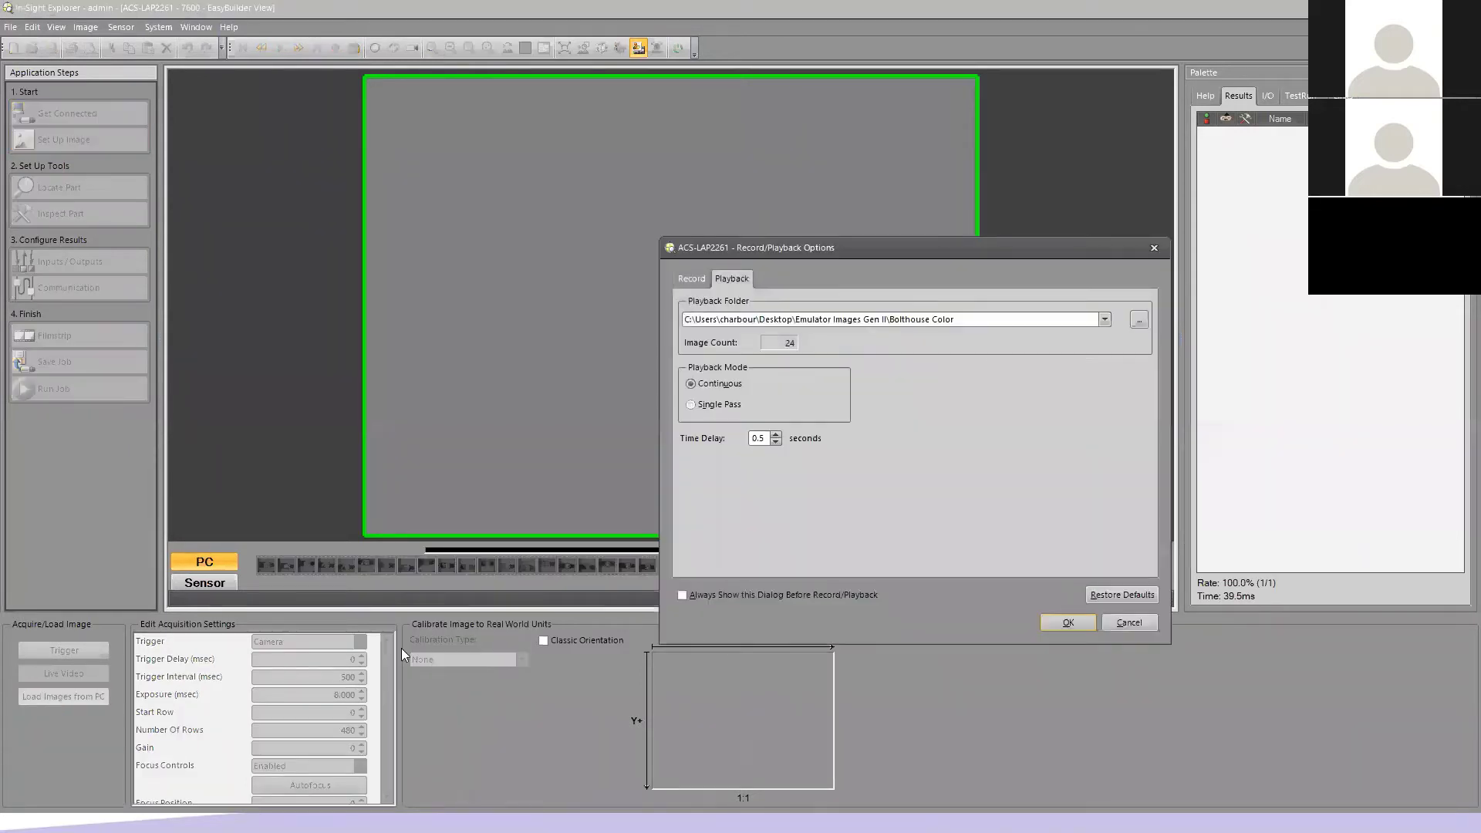
left_click(1140, 321)
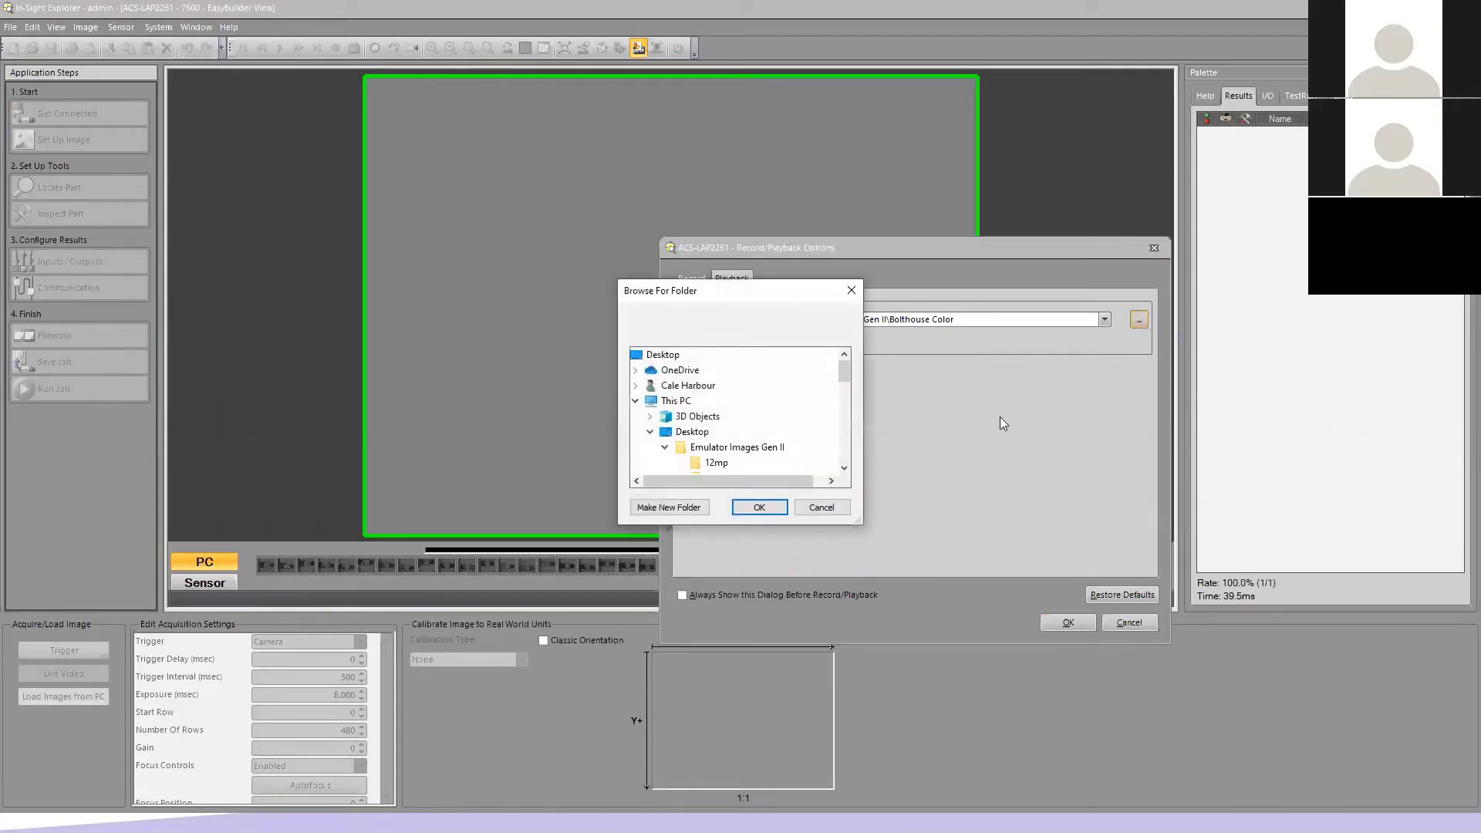
left_click_drag(844, 466, 845, 466)
left_click(717, 449)
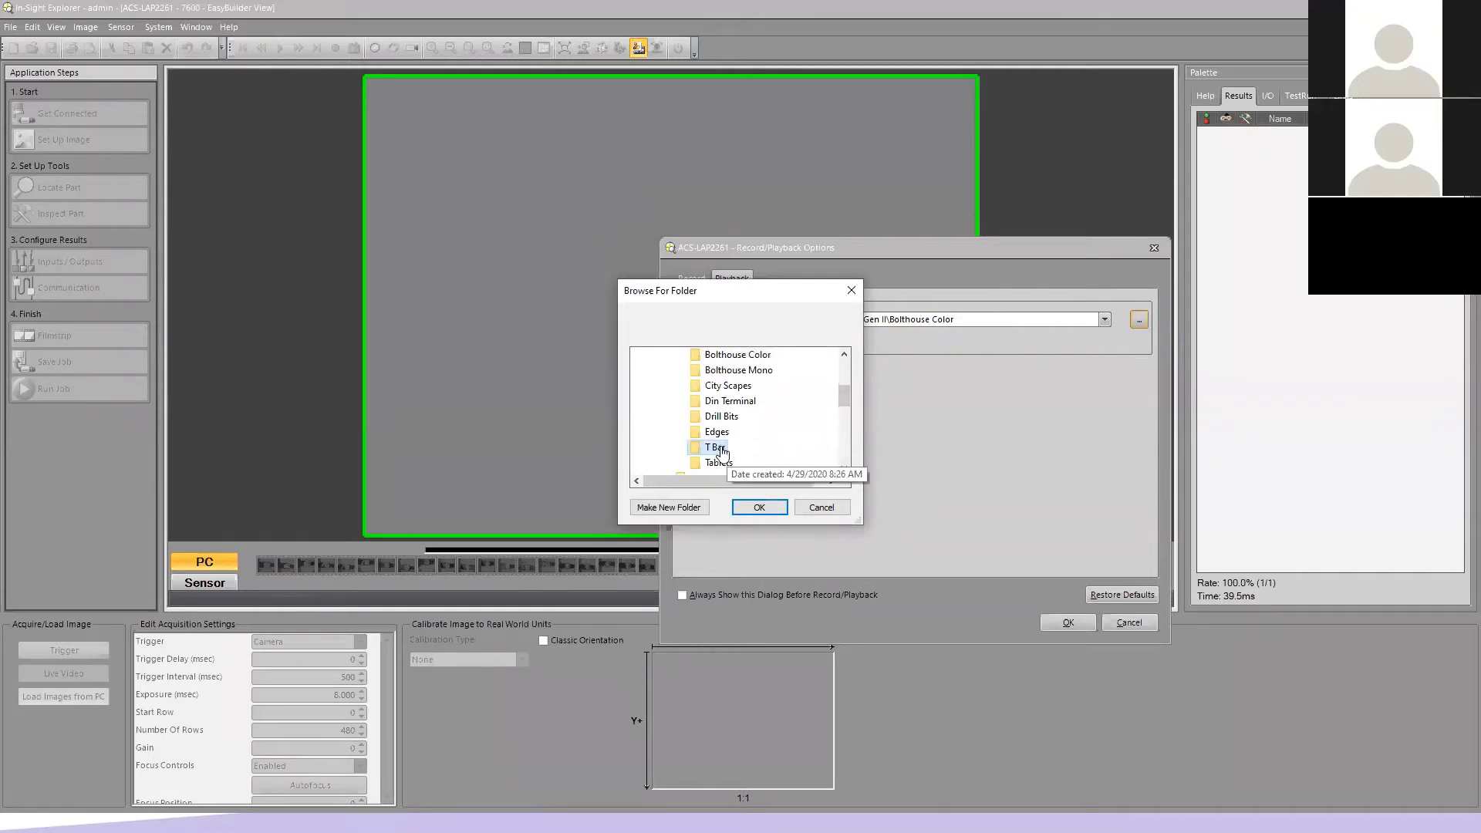
left_click(749, 509)
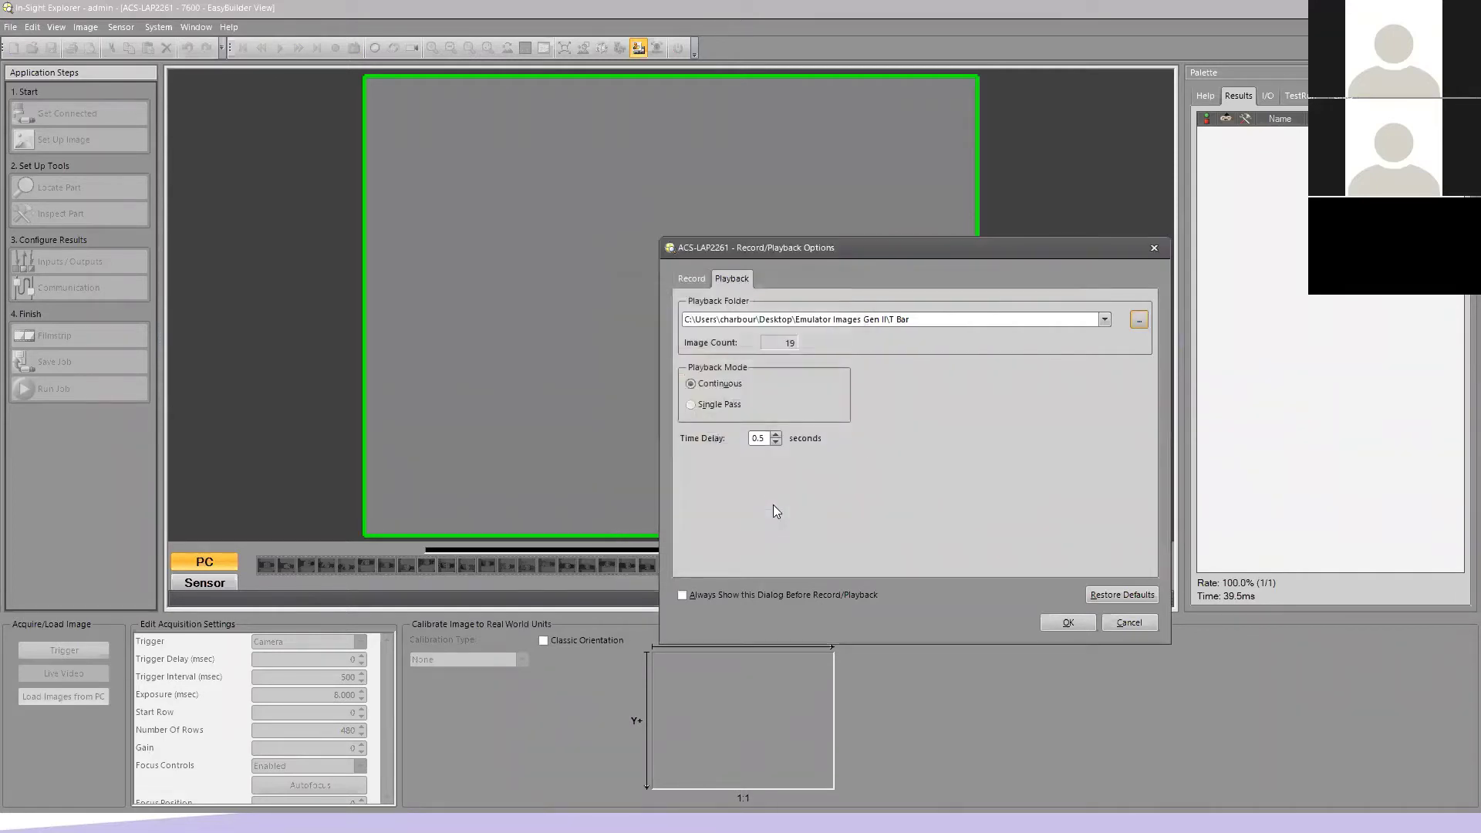
left_click(1064, 623)
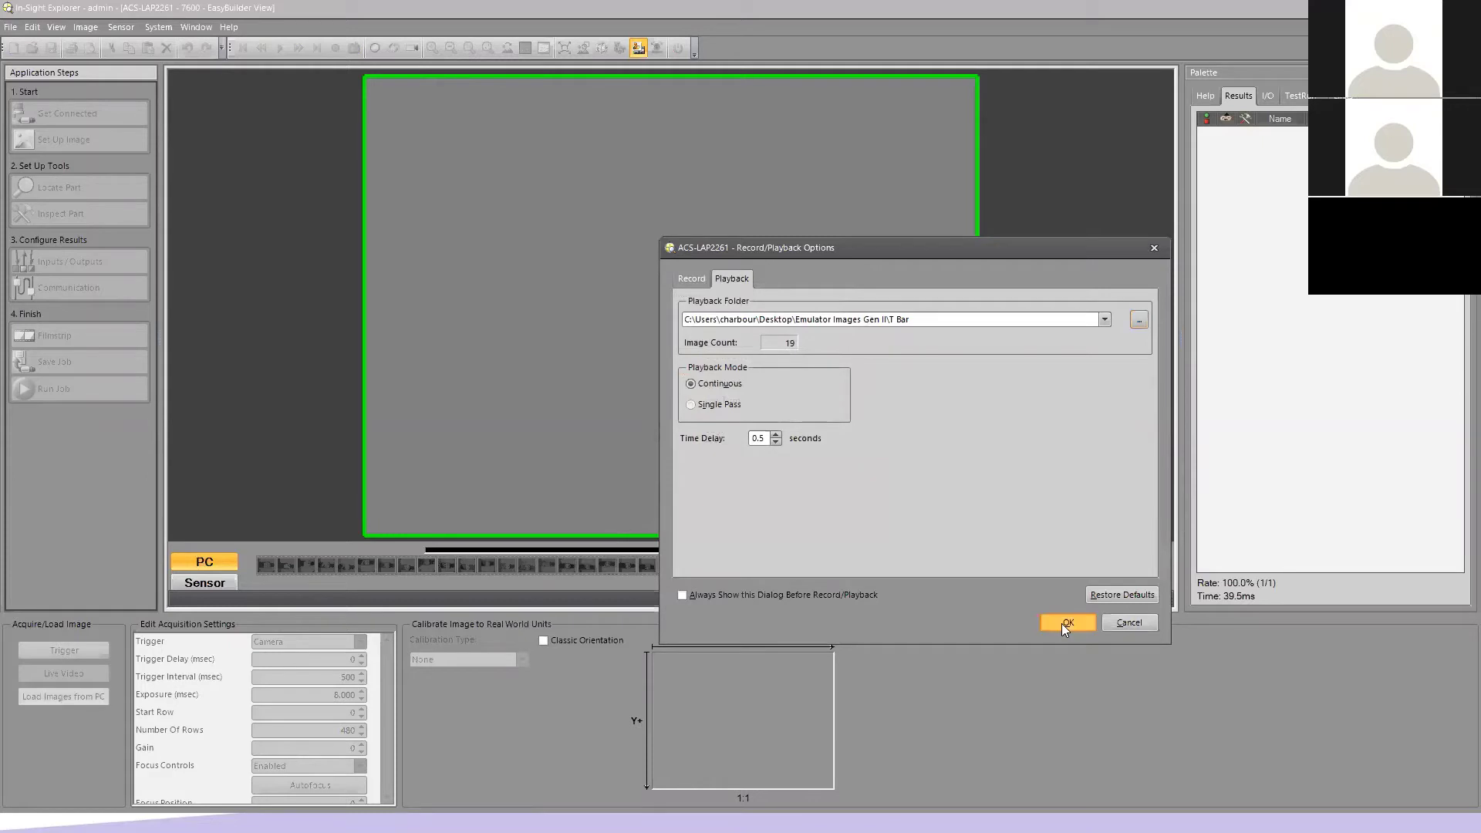
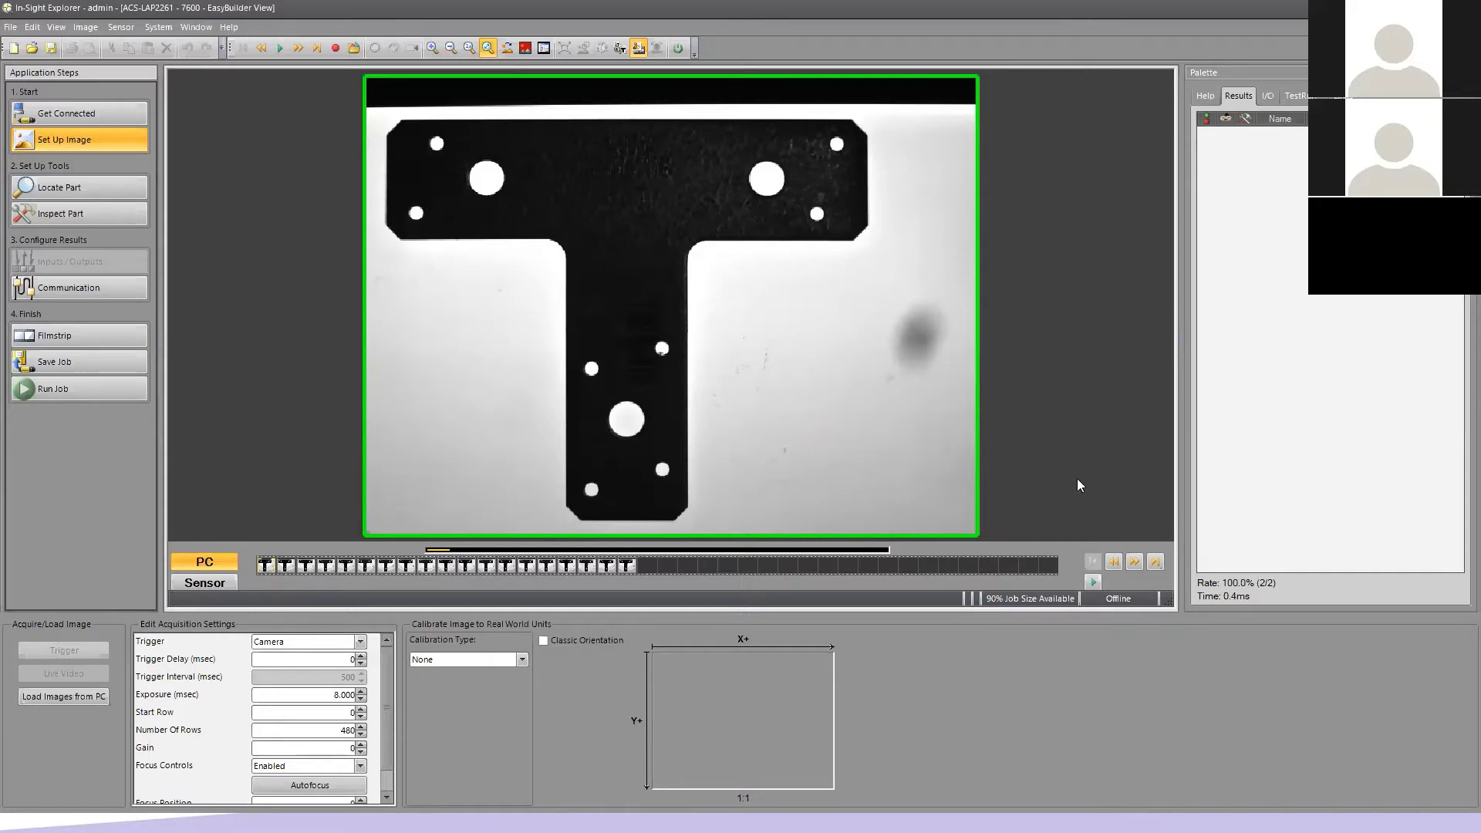
- Step through the T Bar images to examine the part's holes and its shifts in position, and return to the first image
left_click(1134, 562)
left_click(1134, 563)
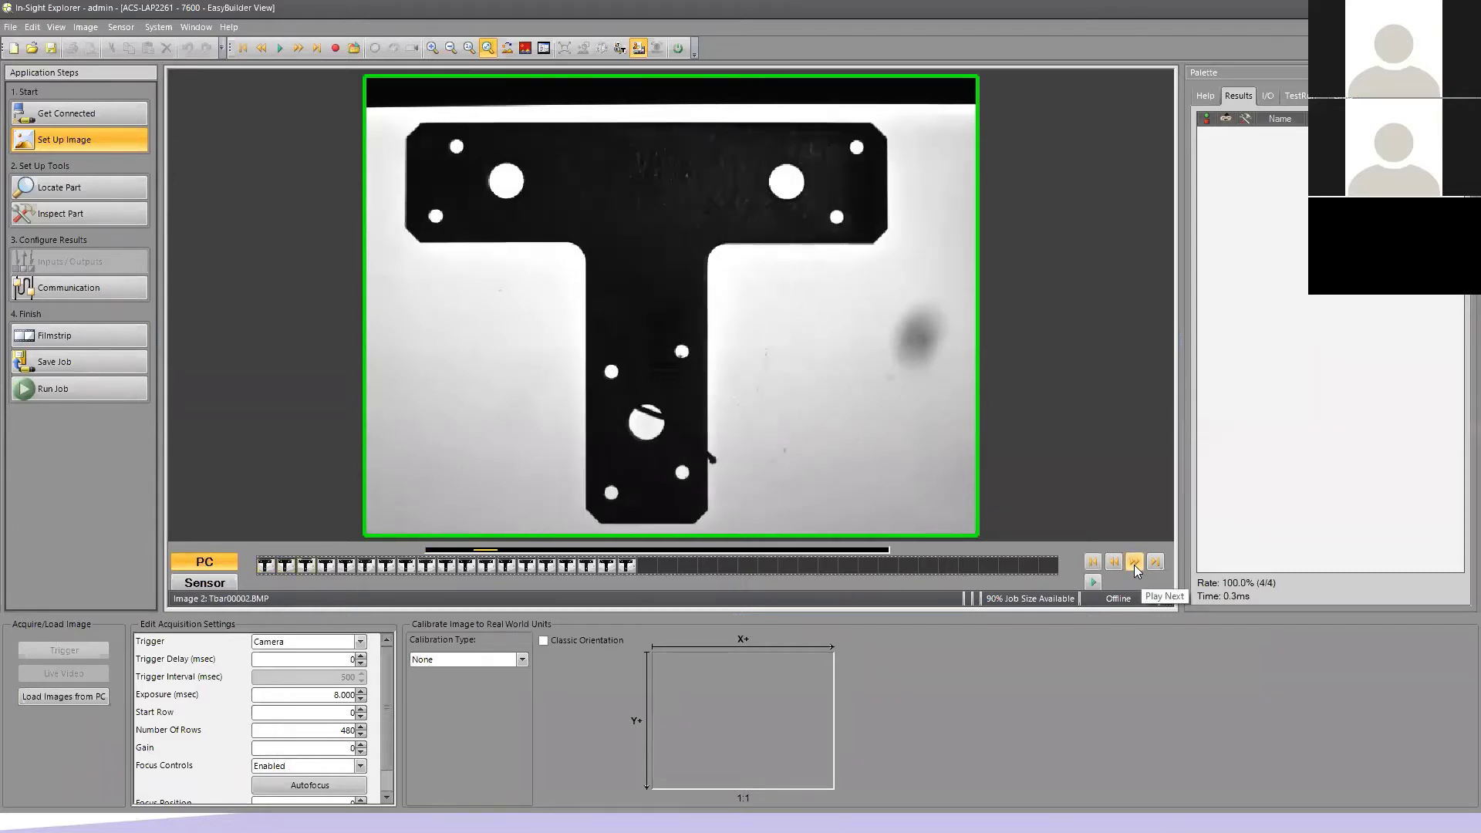
left_click(1134, 563)
left_click(1134, 562)
left_click(1134, 563)
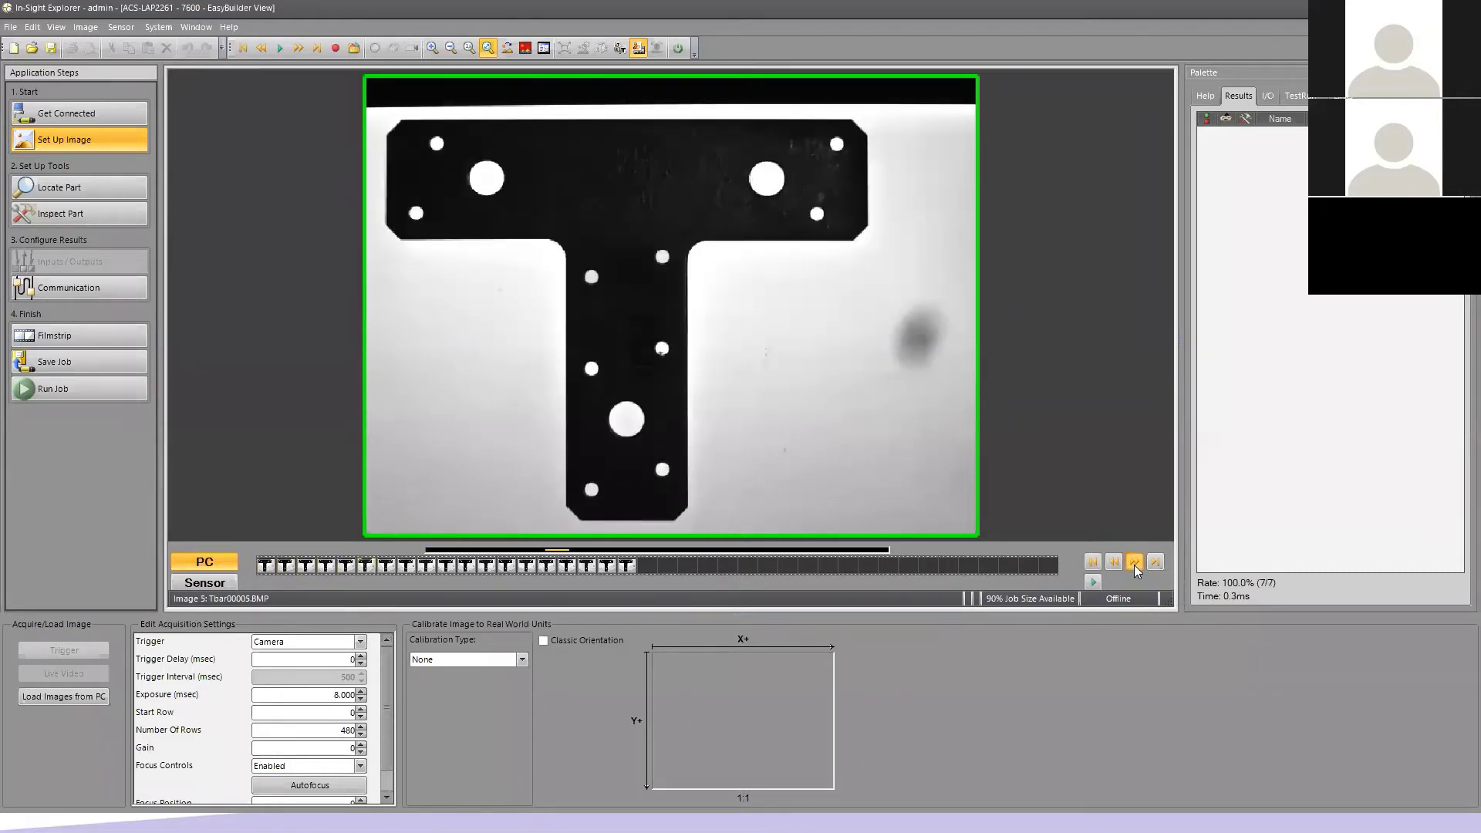
left_click(1133, 564)
left_click(1134, 563)
left_click(1134, 563)
left_click(1134, 564)
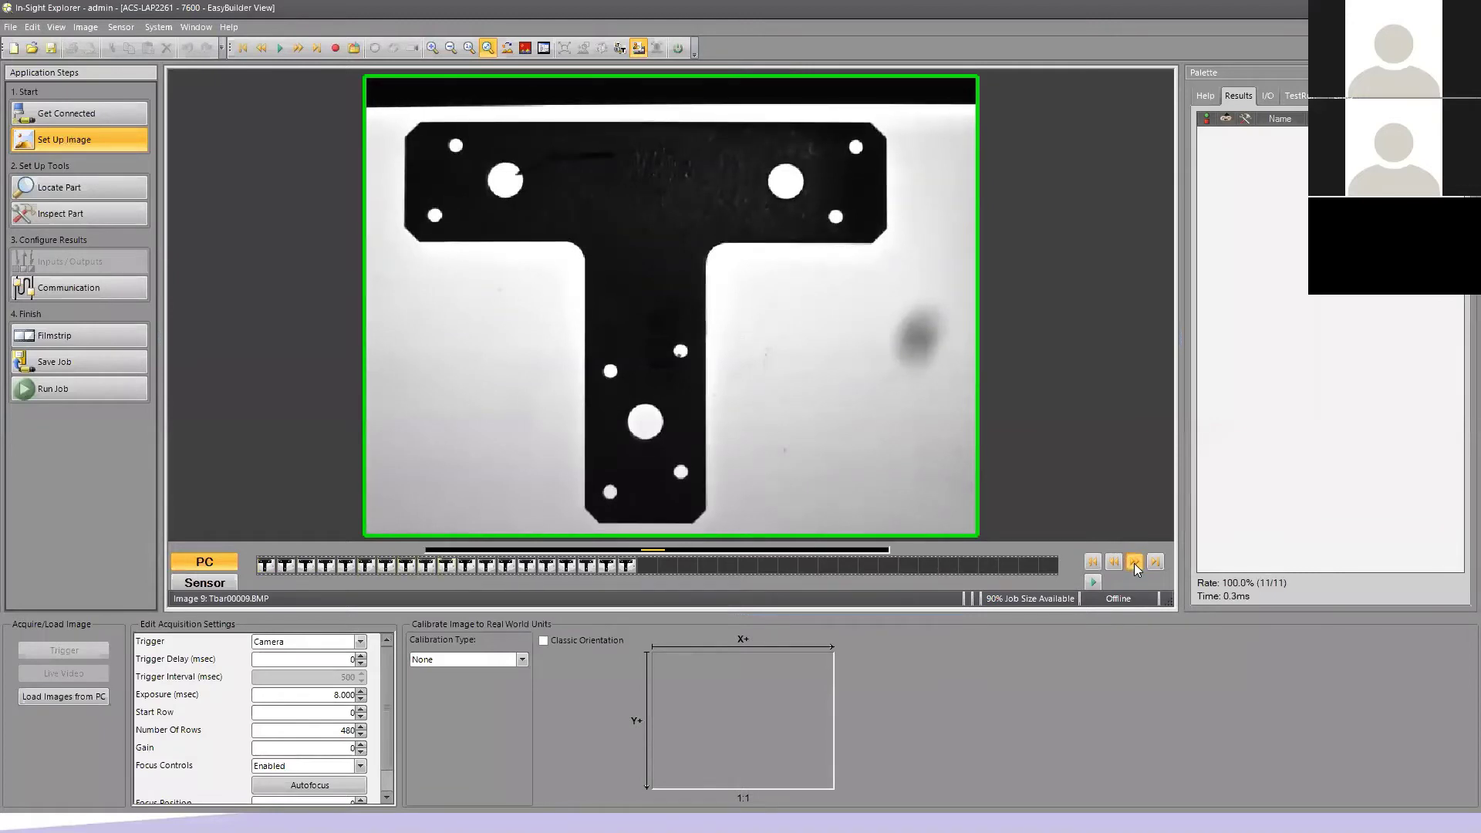
left_click(1134, 563)
left_click(1133, 563)
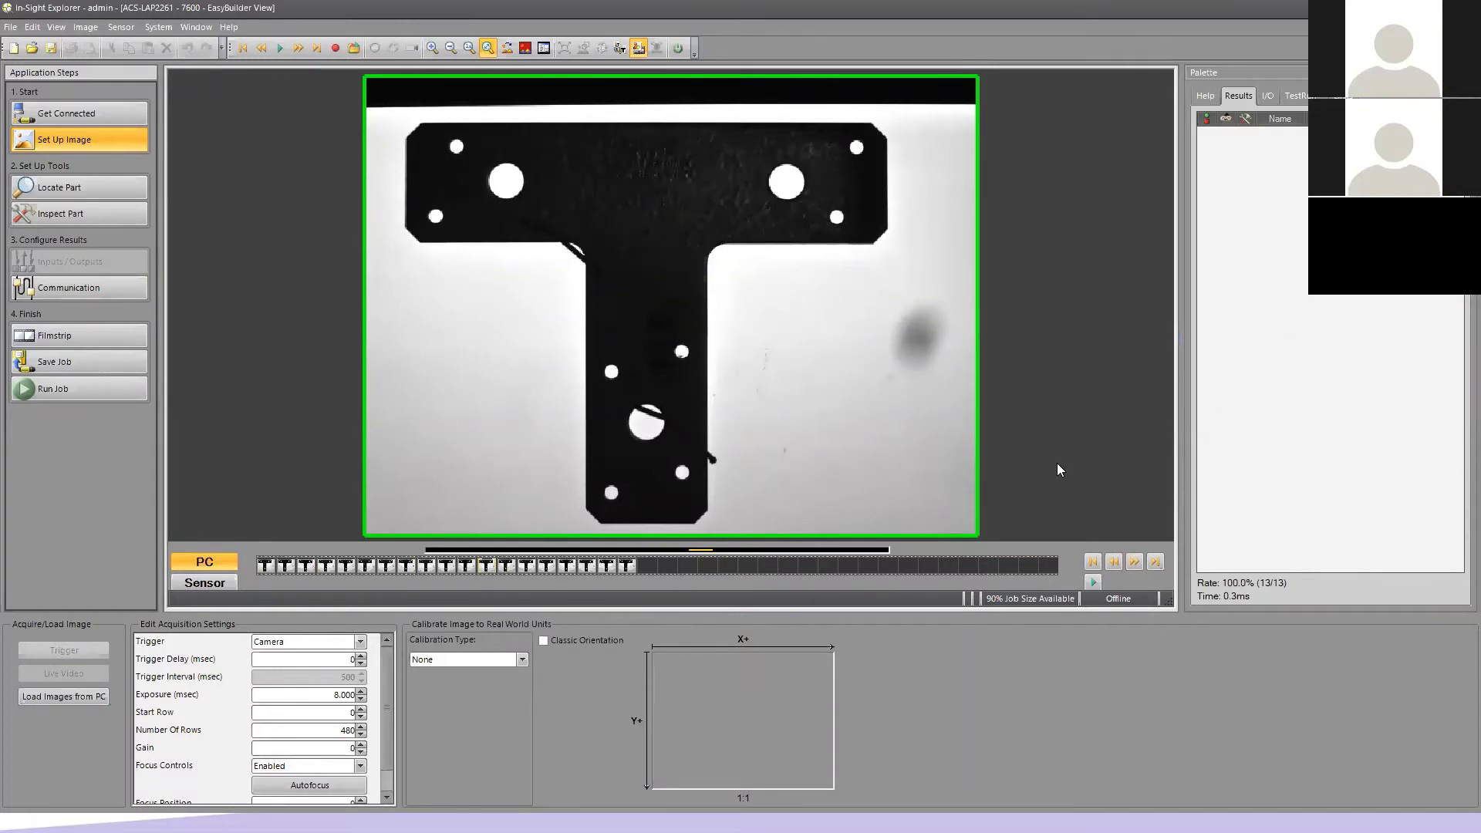
left_click(1094, 564)
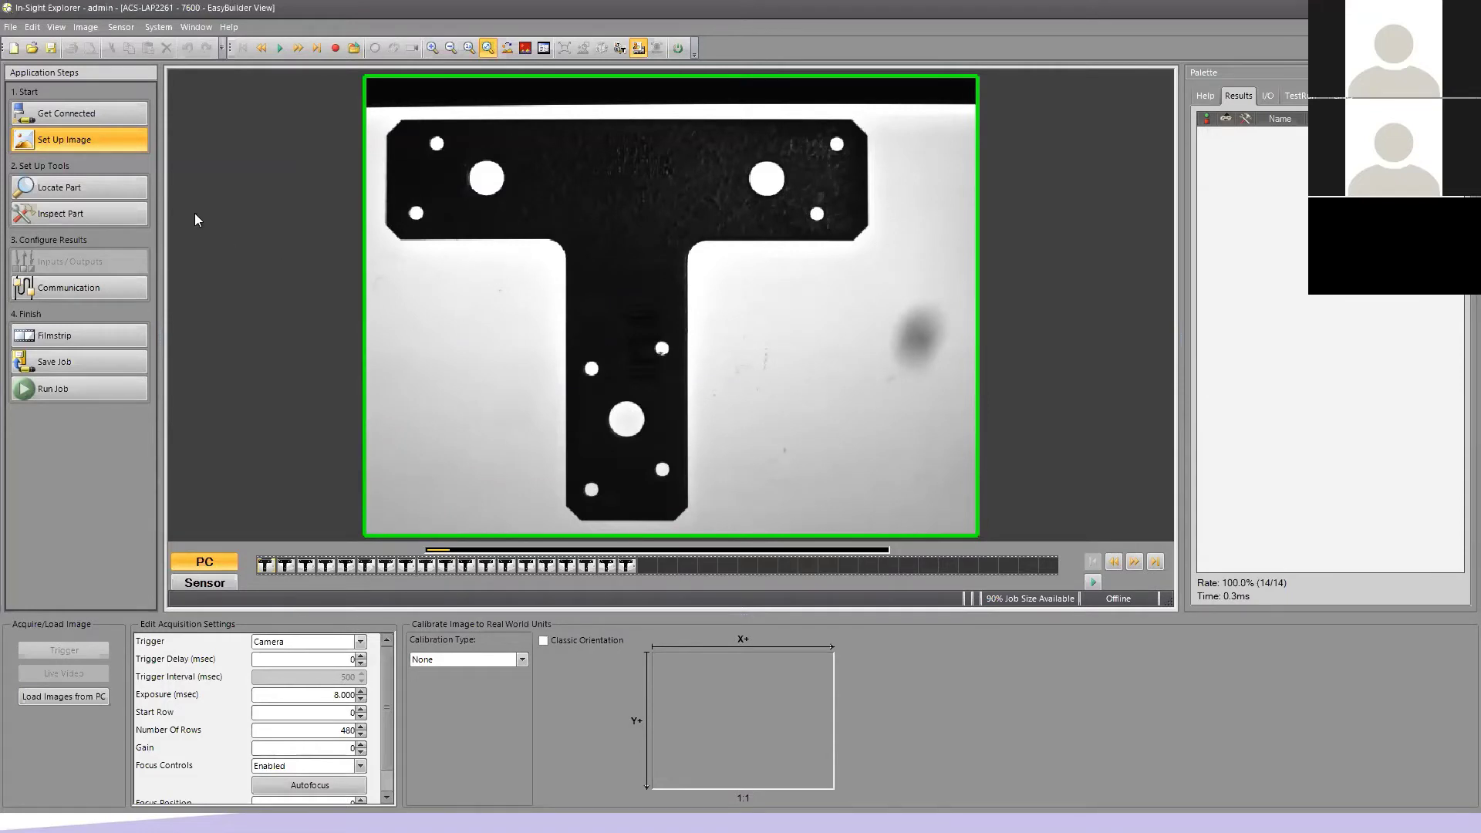
- Add a Pattern location tool and fit its Model region around the lower end of the T bar's stem with its two small holes
left_click(72, 188)
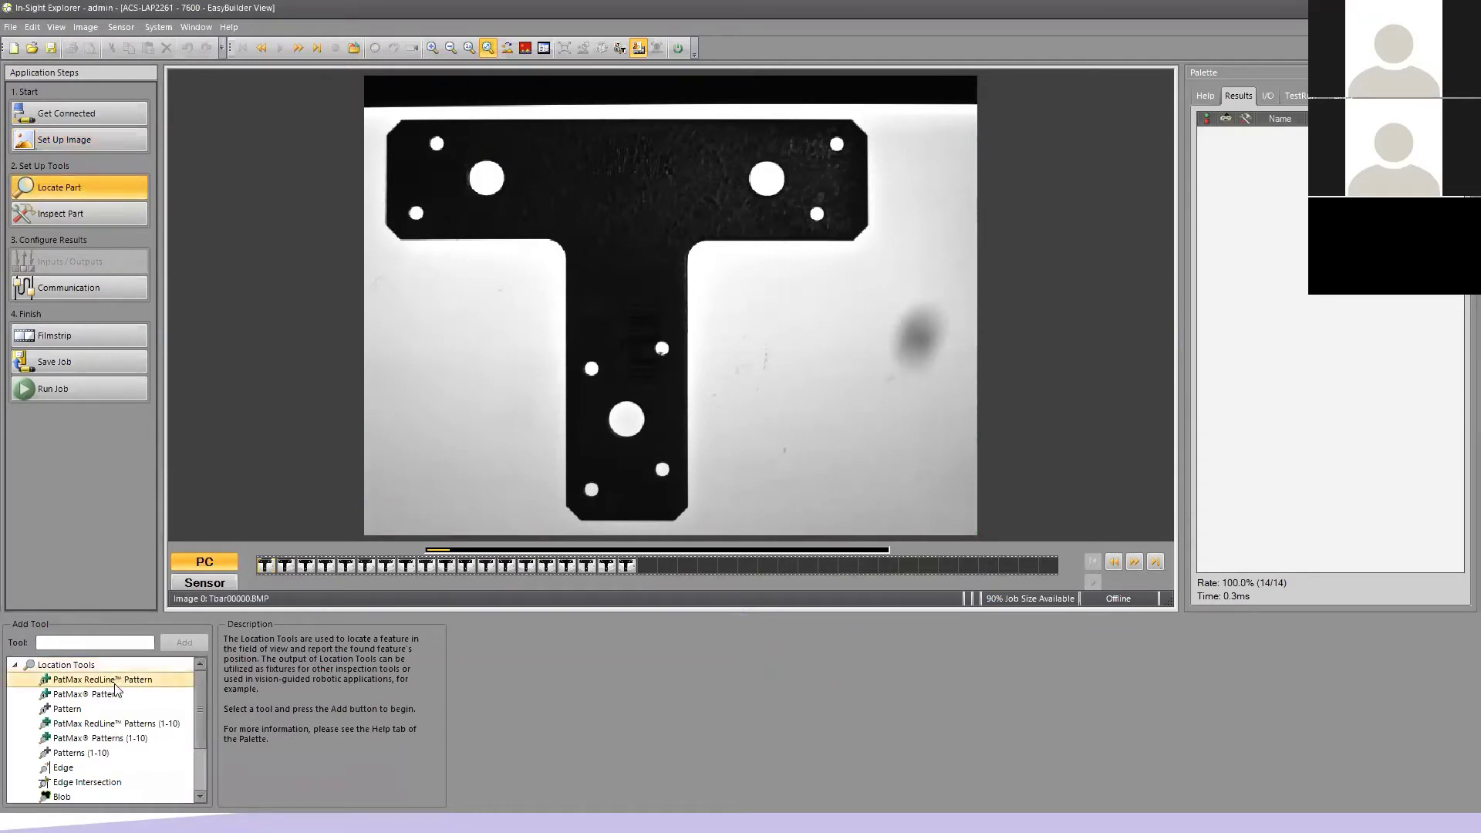
left_click(95, 708)
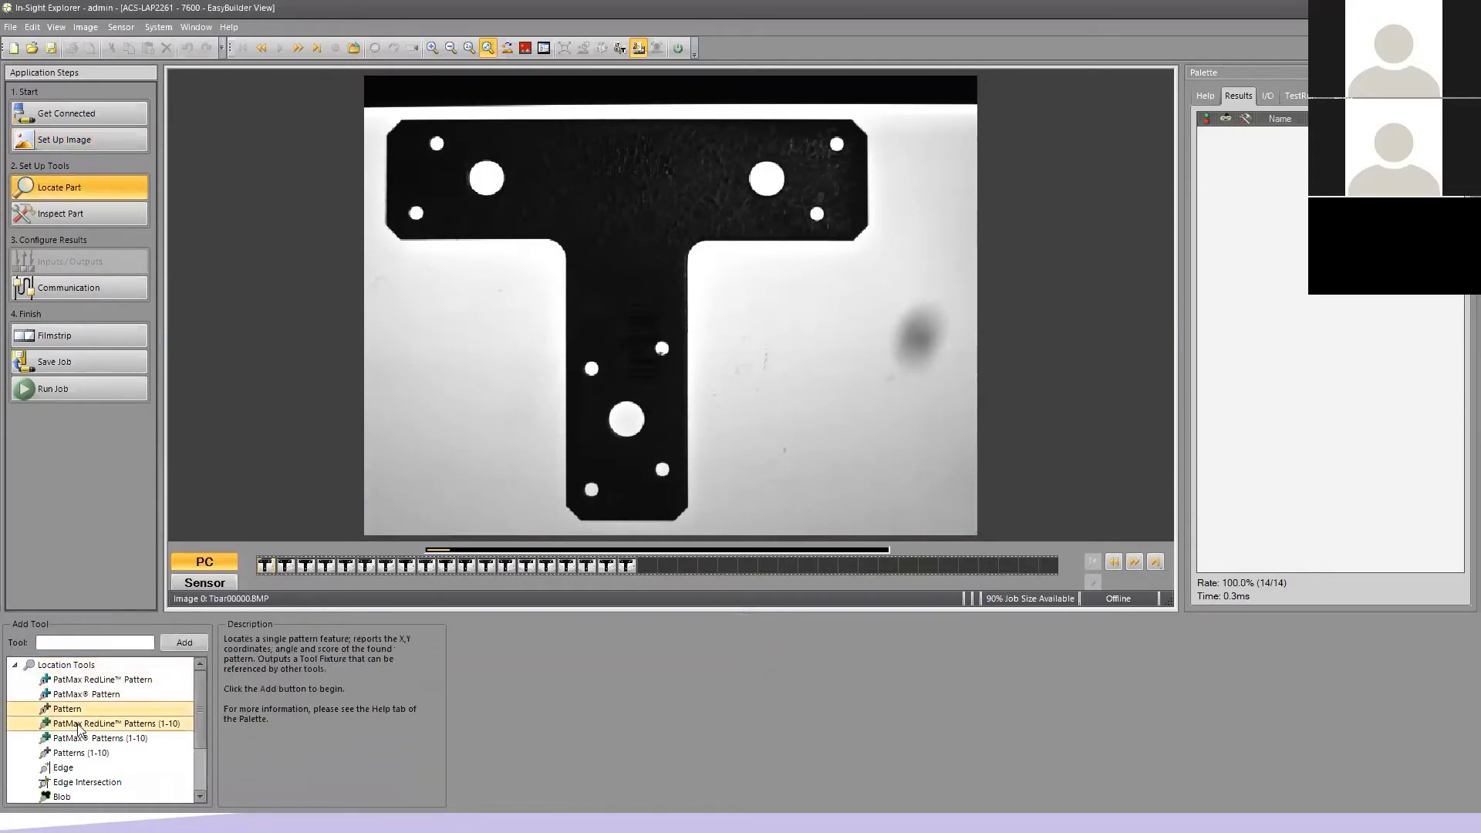
left_click(184, 643)
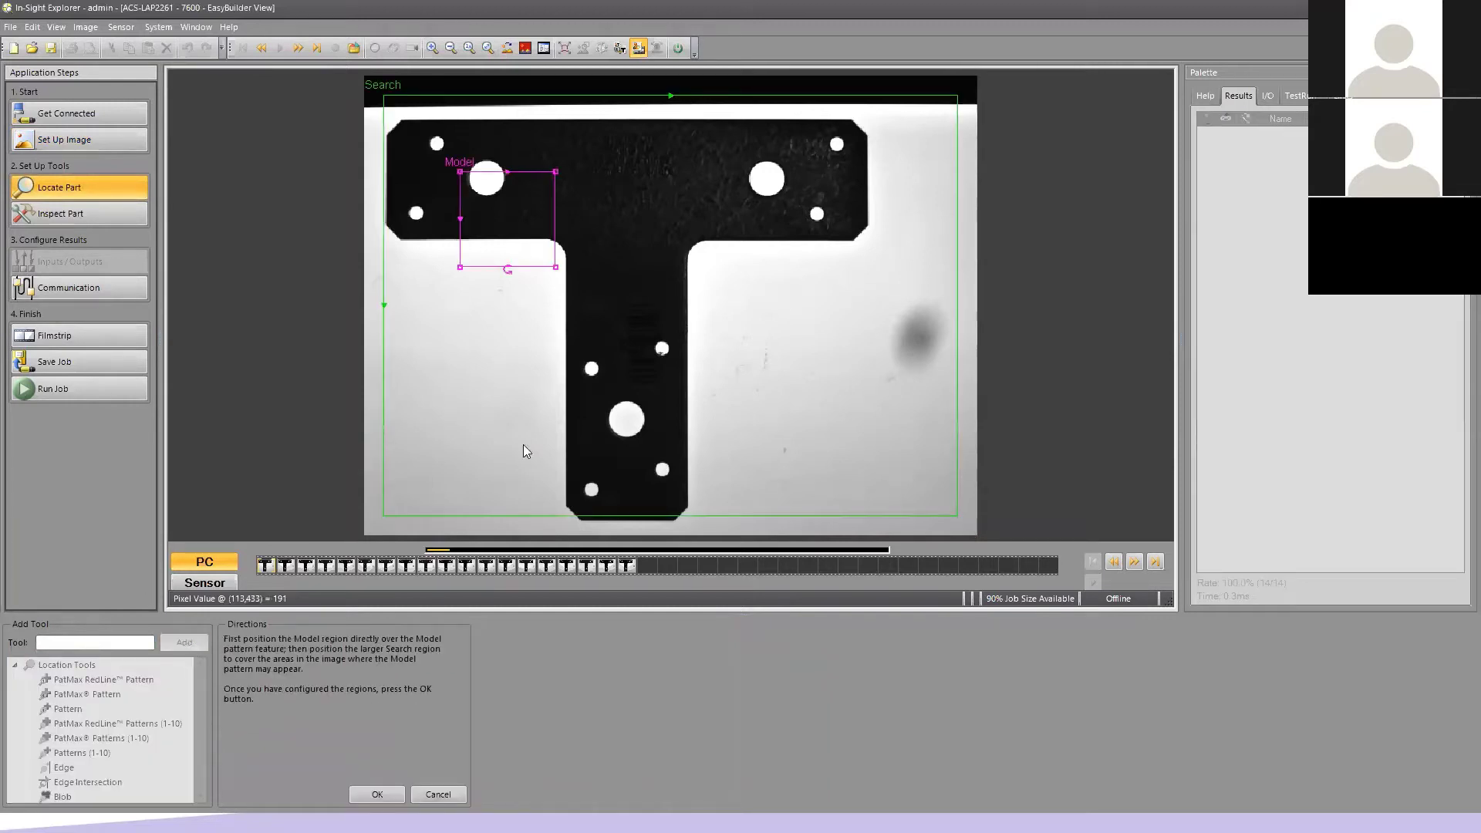
left_click_drag(513, 209, 470, 140)
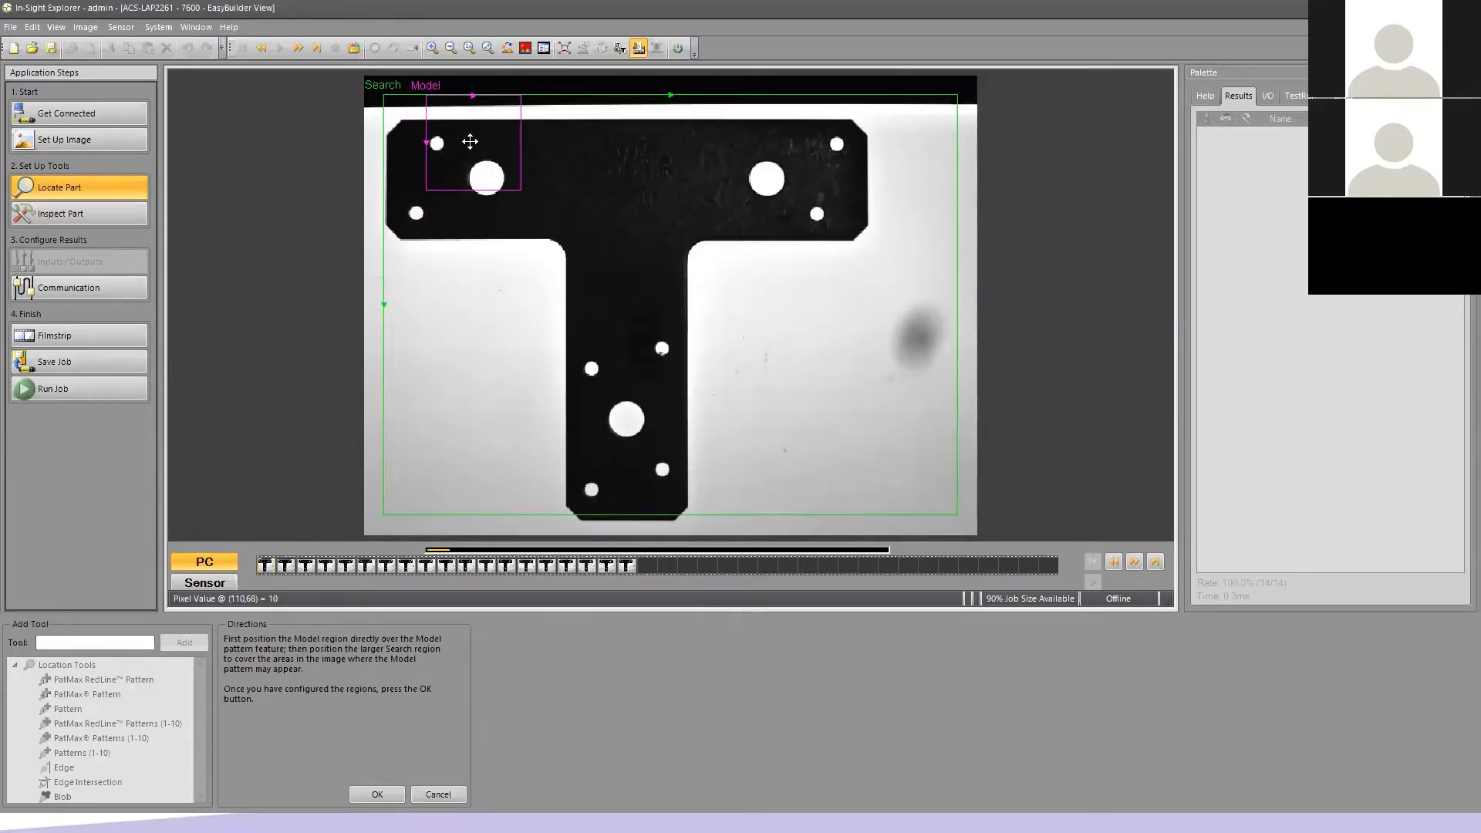
left_click_drag(470, 141, 589, 483)
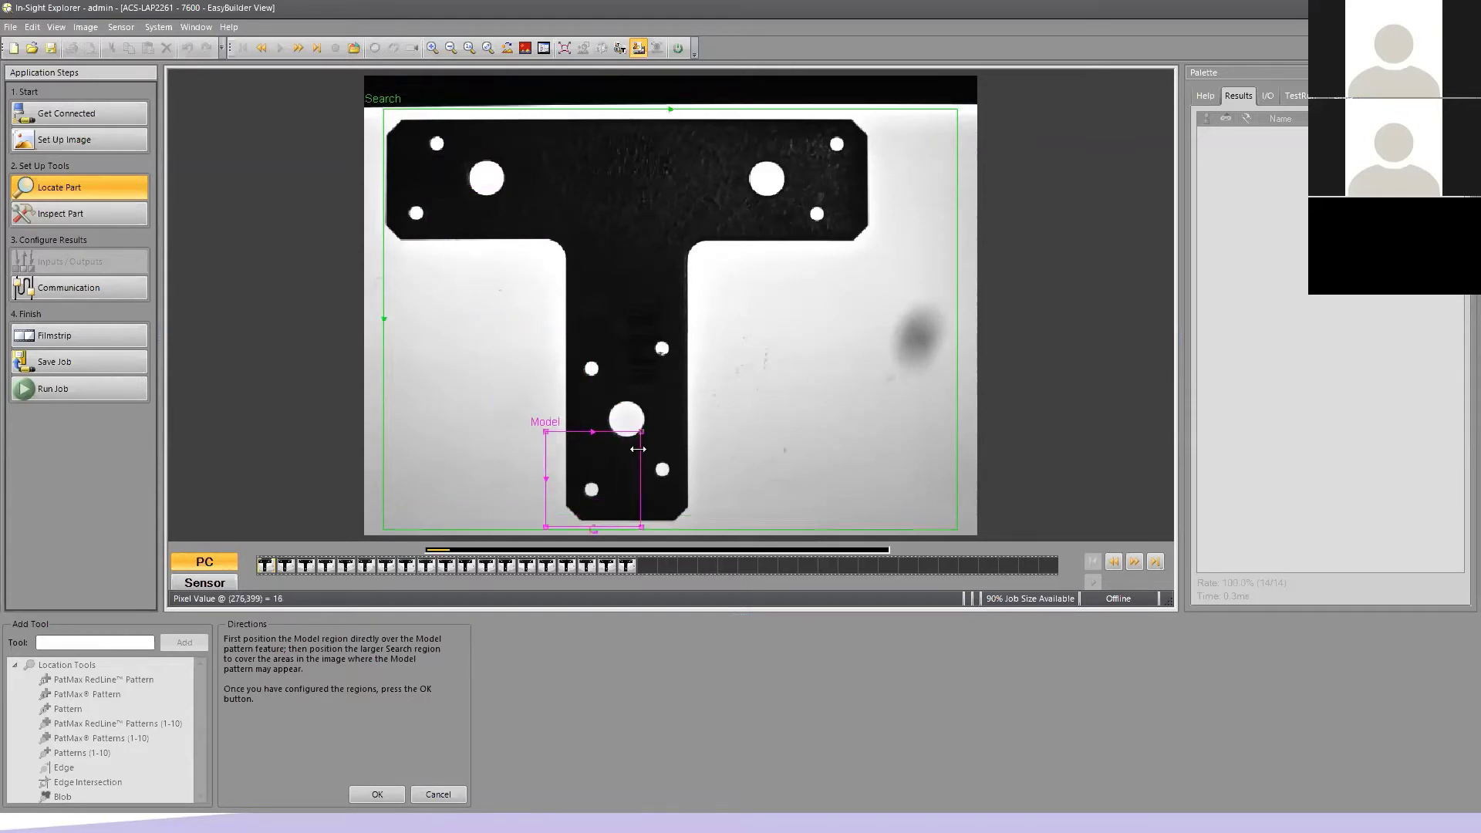
left_click_drag(647, 432, 707, 457)
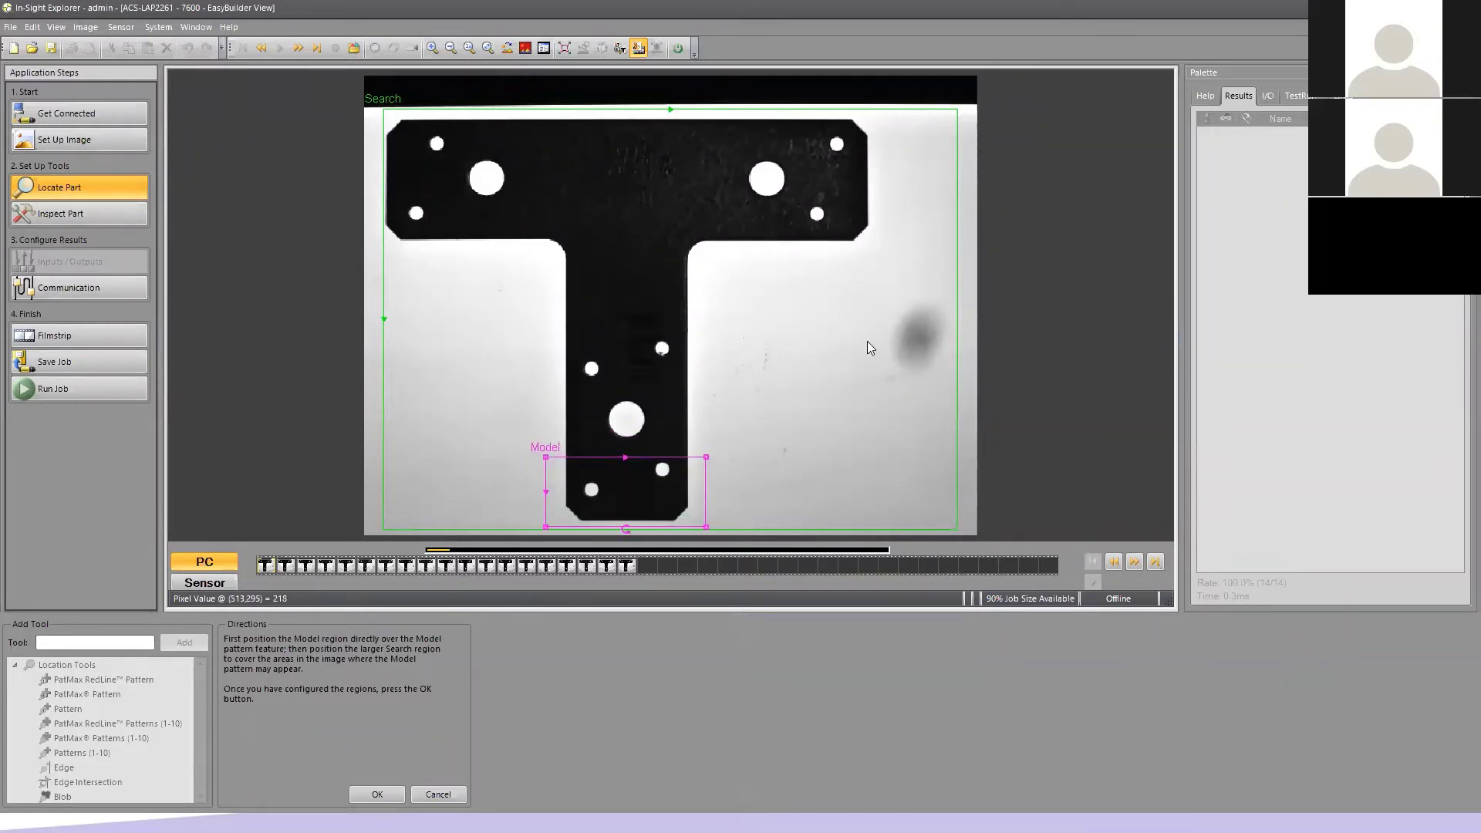
- Shrink the Search region to surround the lower stem with some margin, and name the resulting pattern tool locate_Pattern_1
left_click(923, 309)
left_click_drag(893, 213, 782, 378)
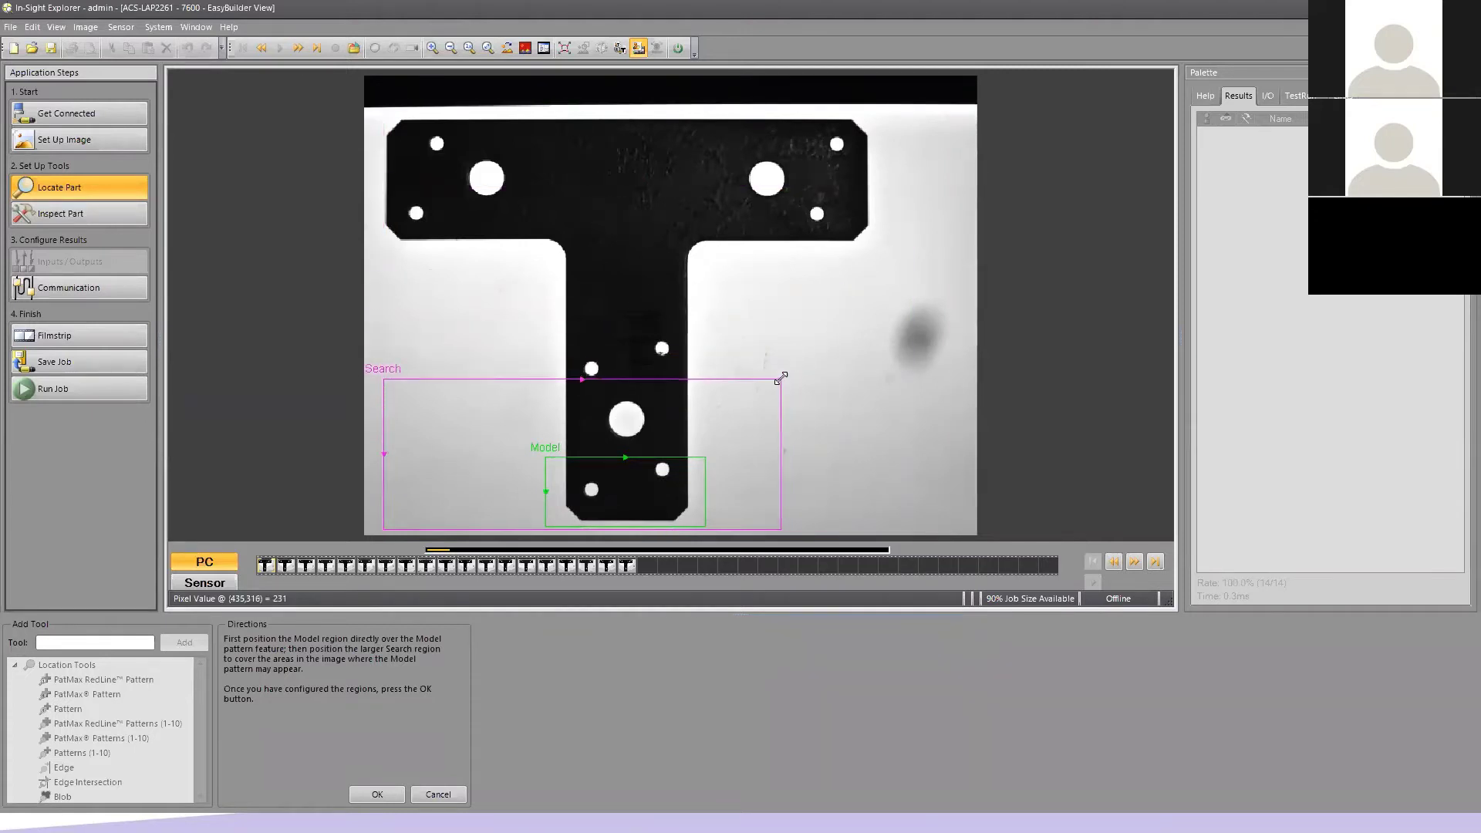
left_click_drag(384, 379, 490, 389)
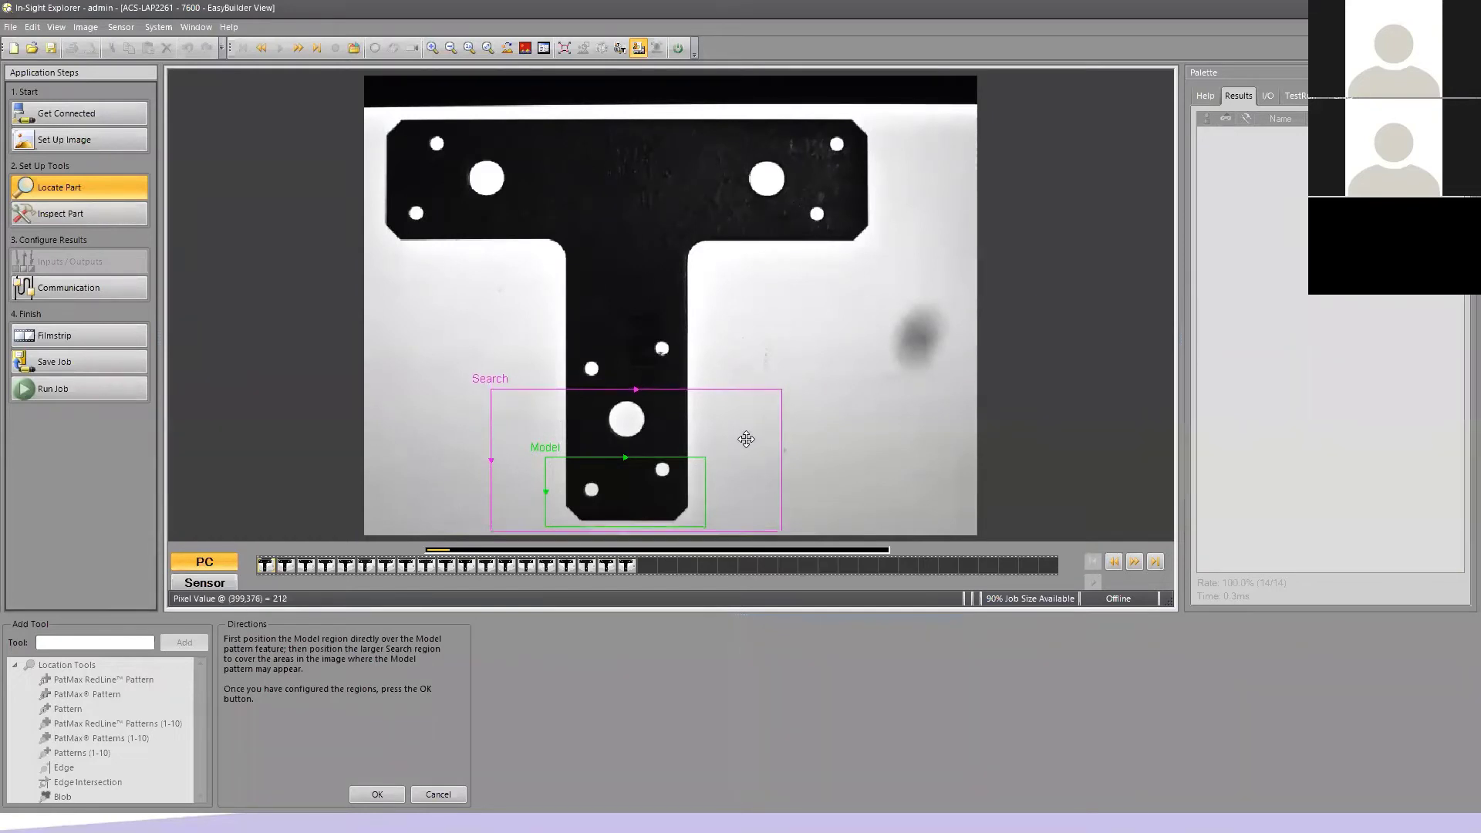
left_click_drag(745, 439, 745, 441)
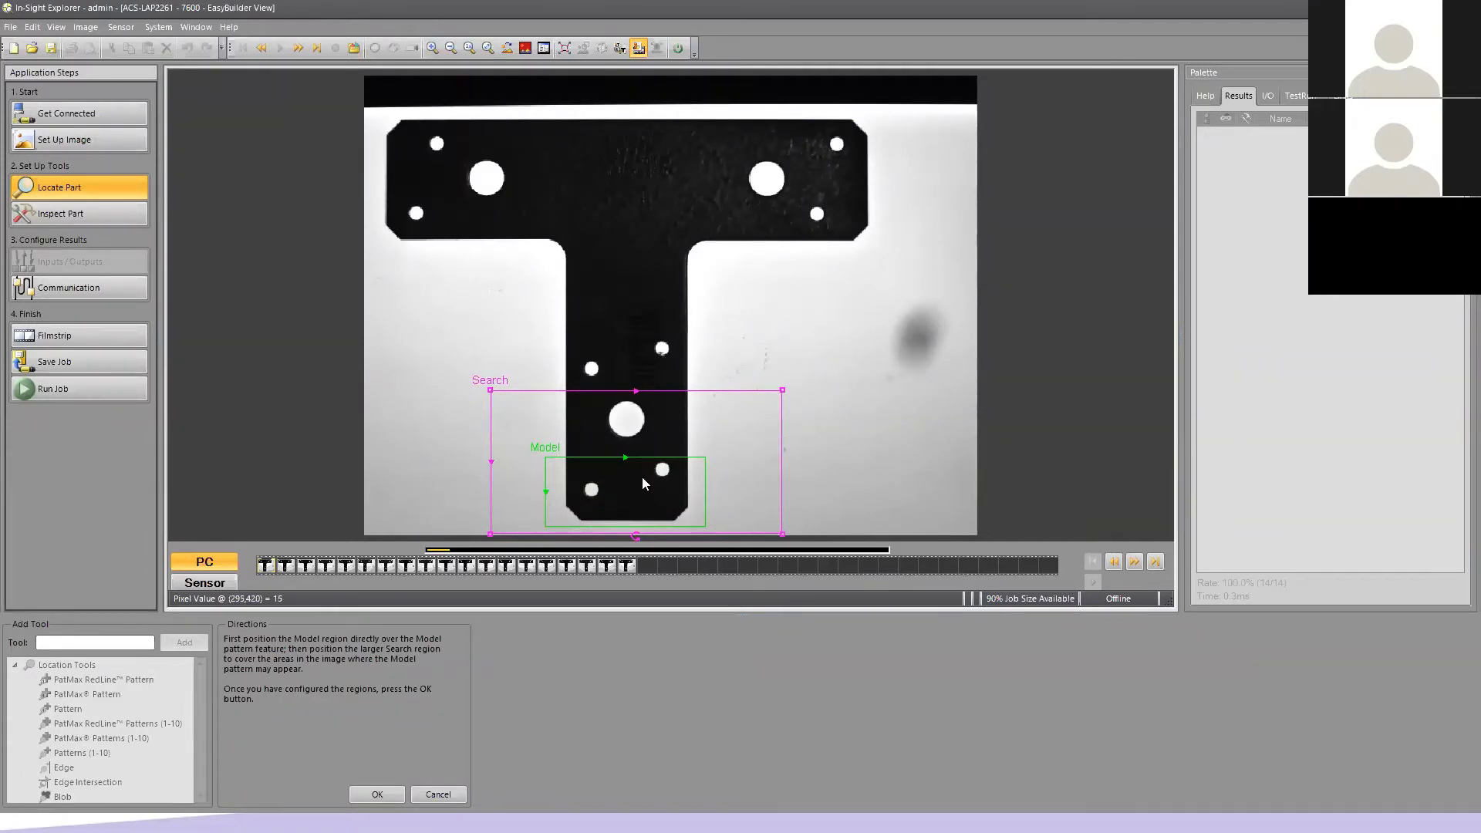
left_click(378, 794)
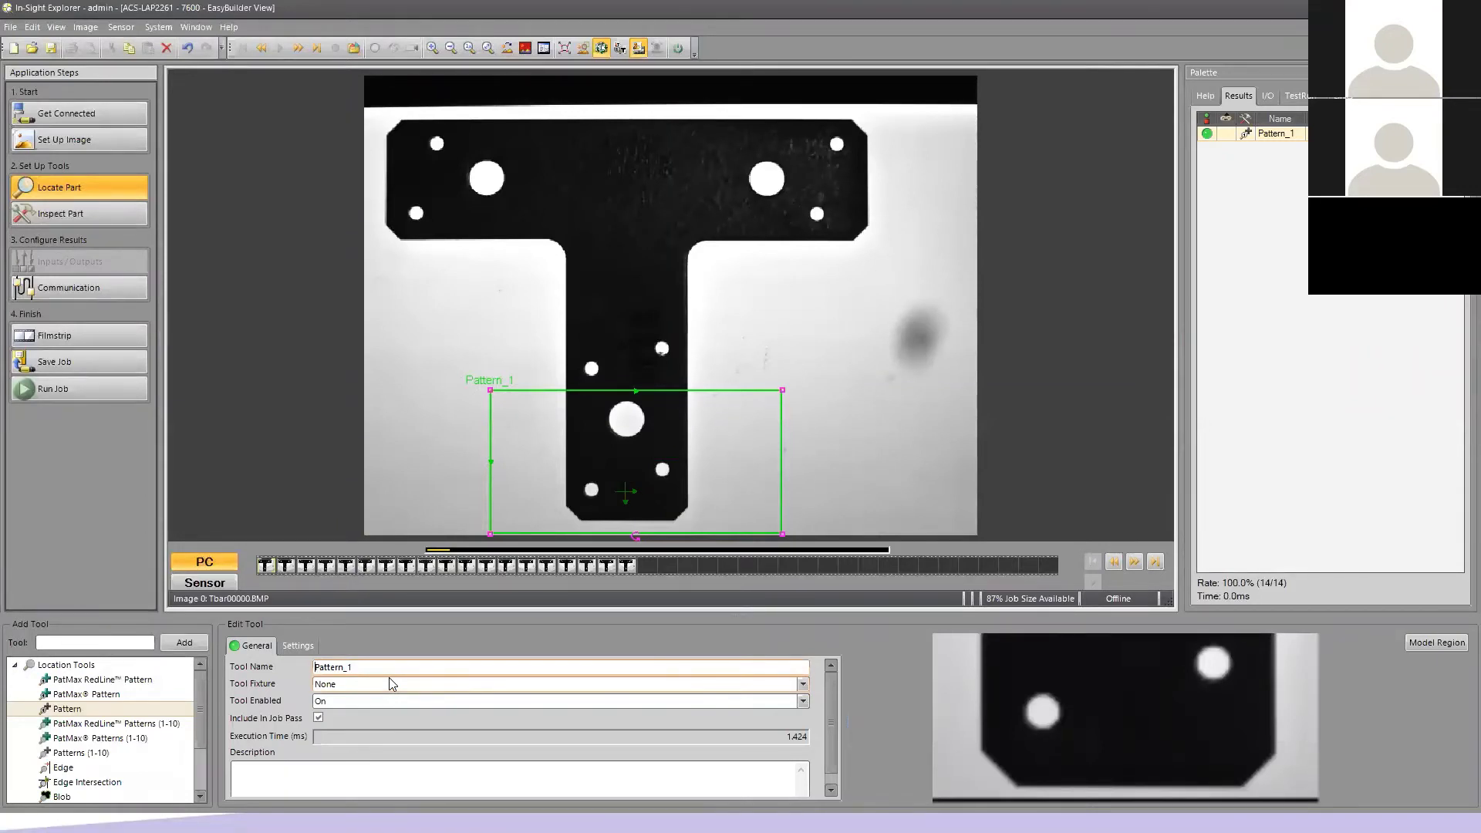
type("locate_")
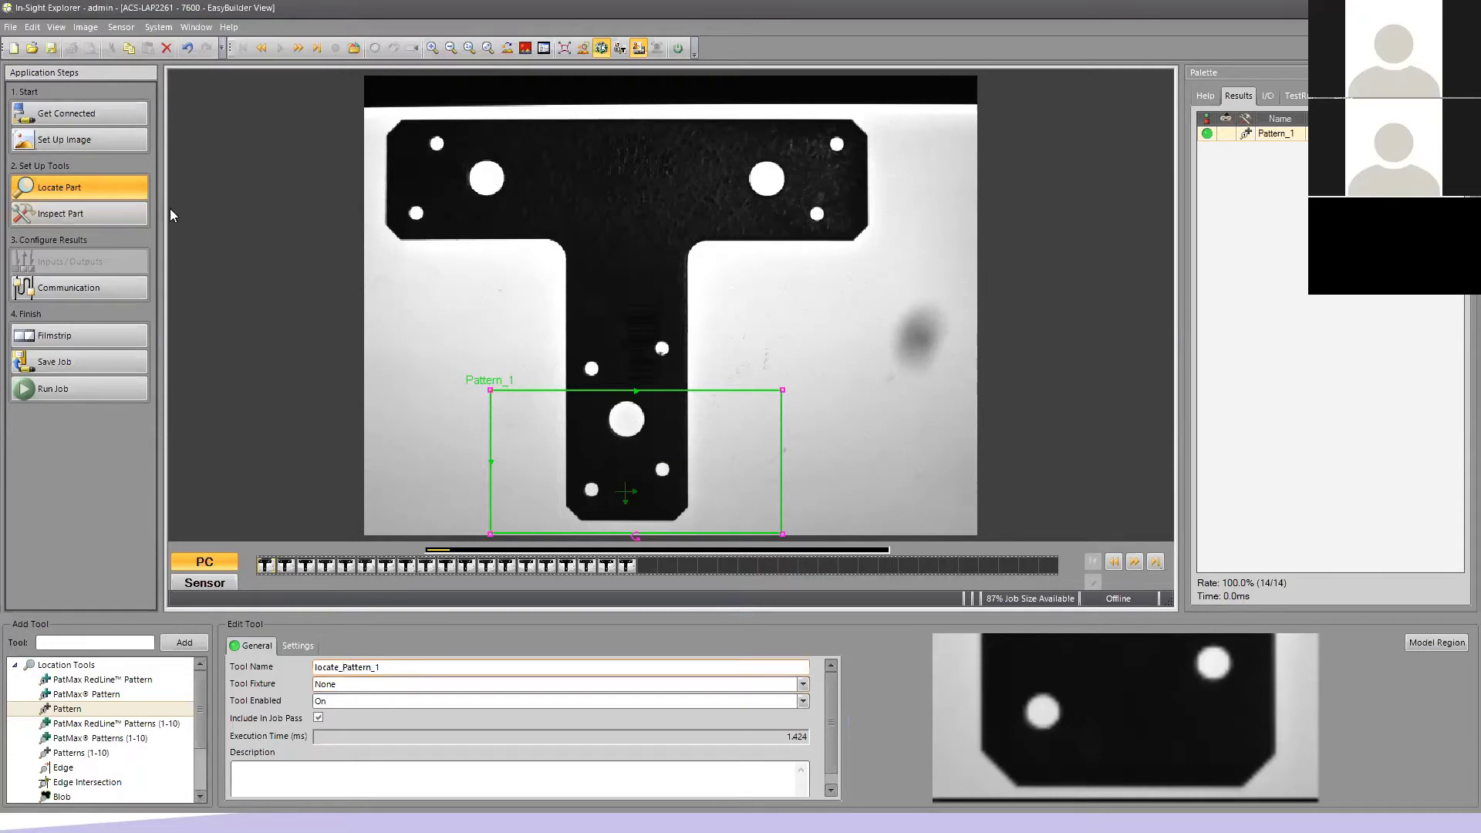
- Add a presence/absence Blob tool with a rectangular region around the large hole in the T bar's left arm, and name it Left_Blob_1
left_click(102, 215)
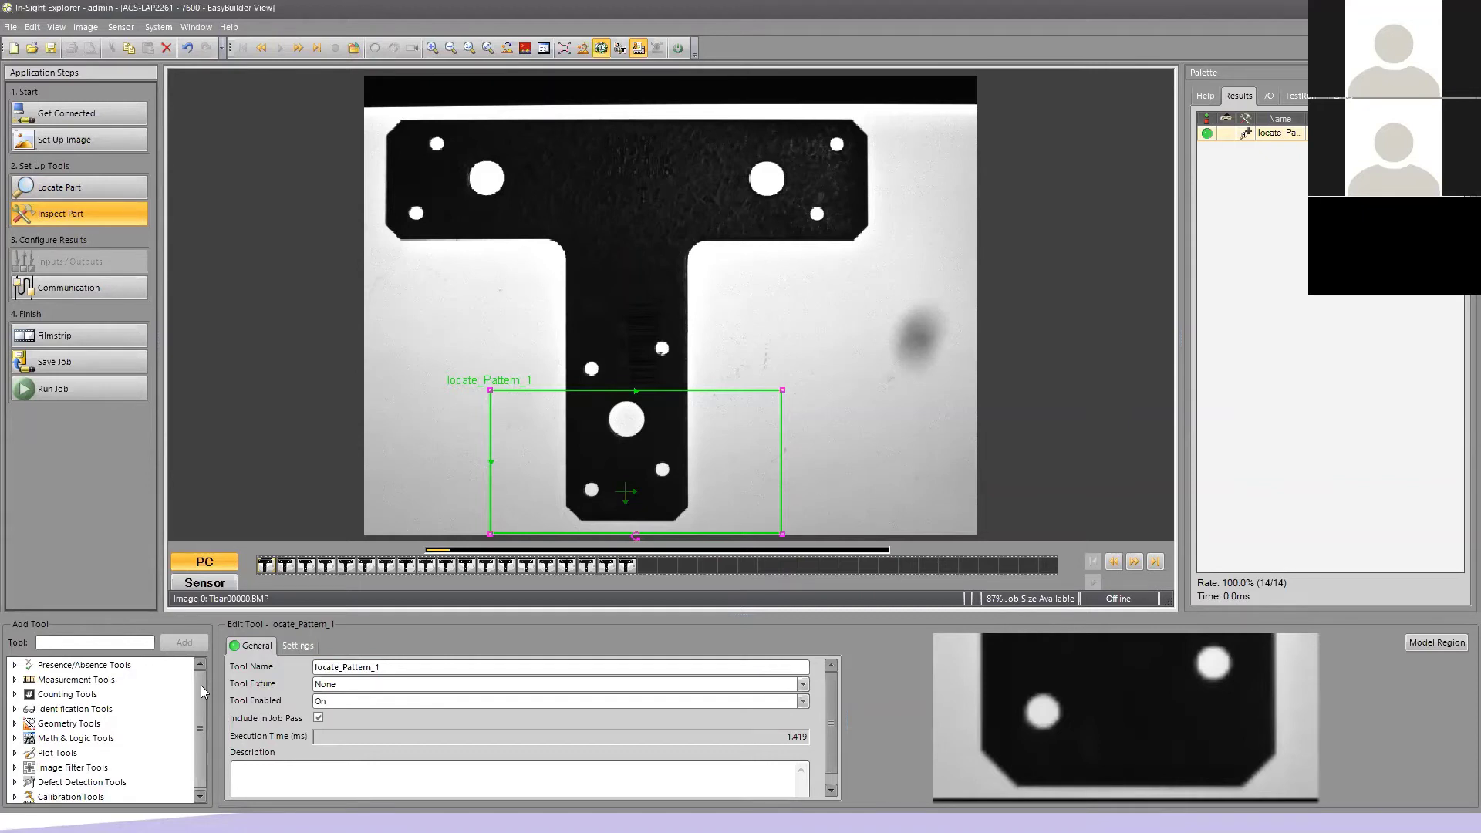
left_click(15, 667)
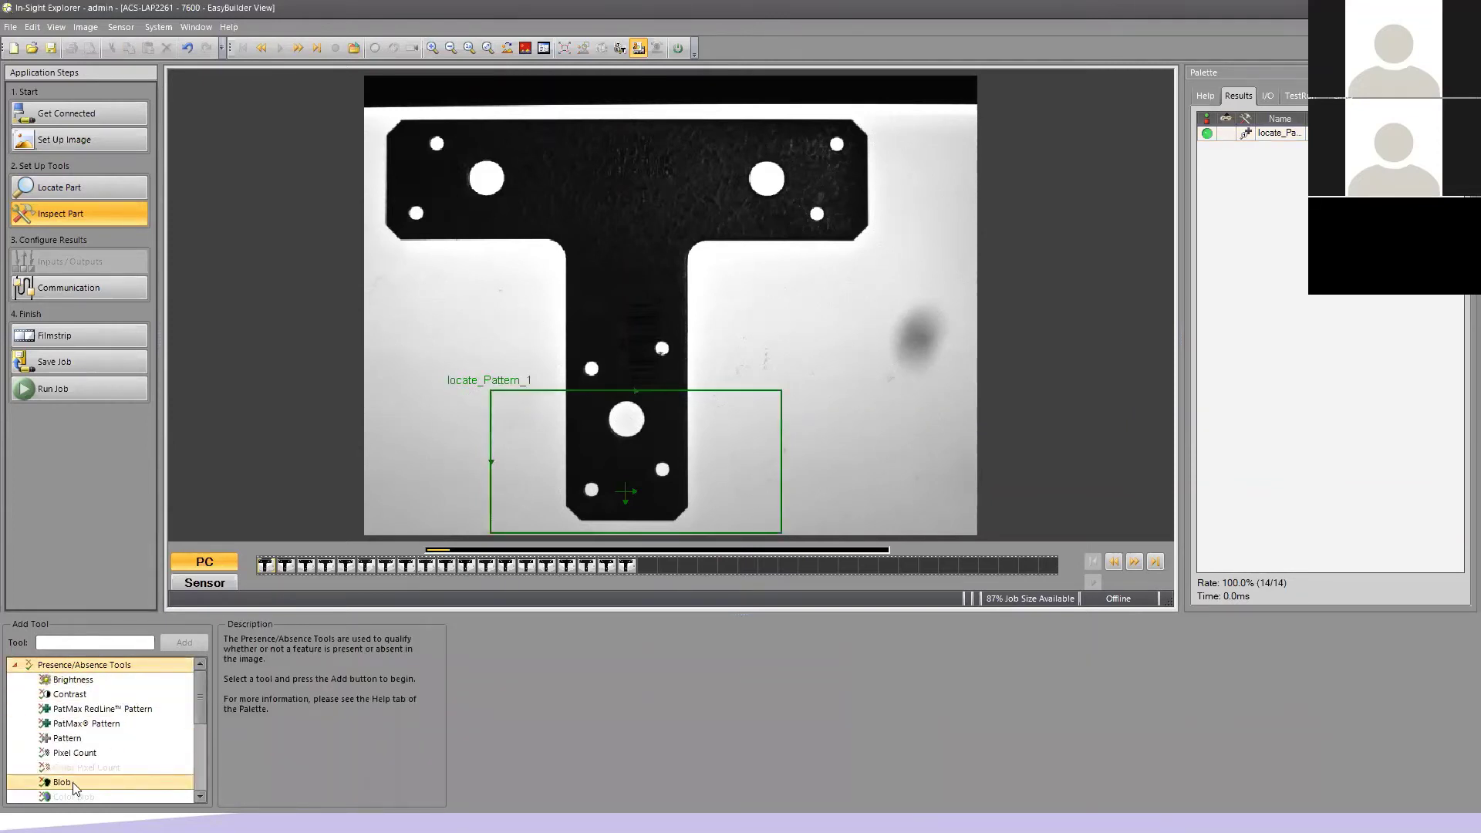
left_click(73, 782)
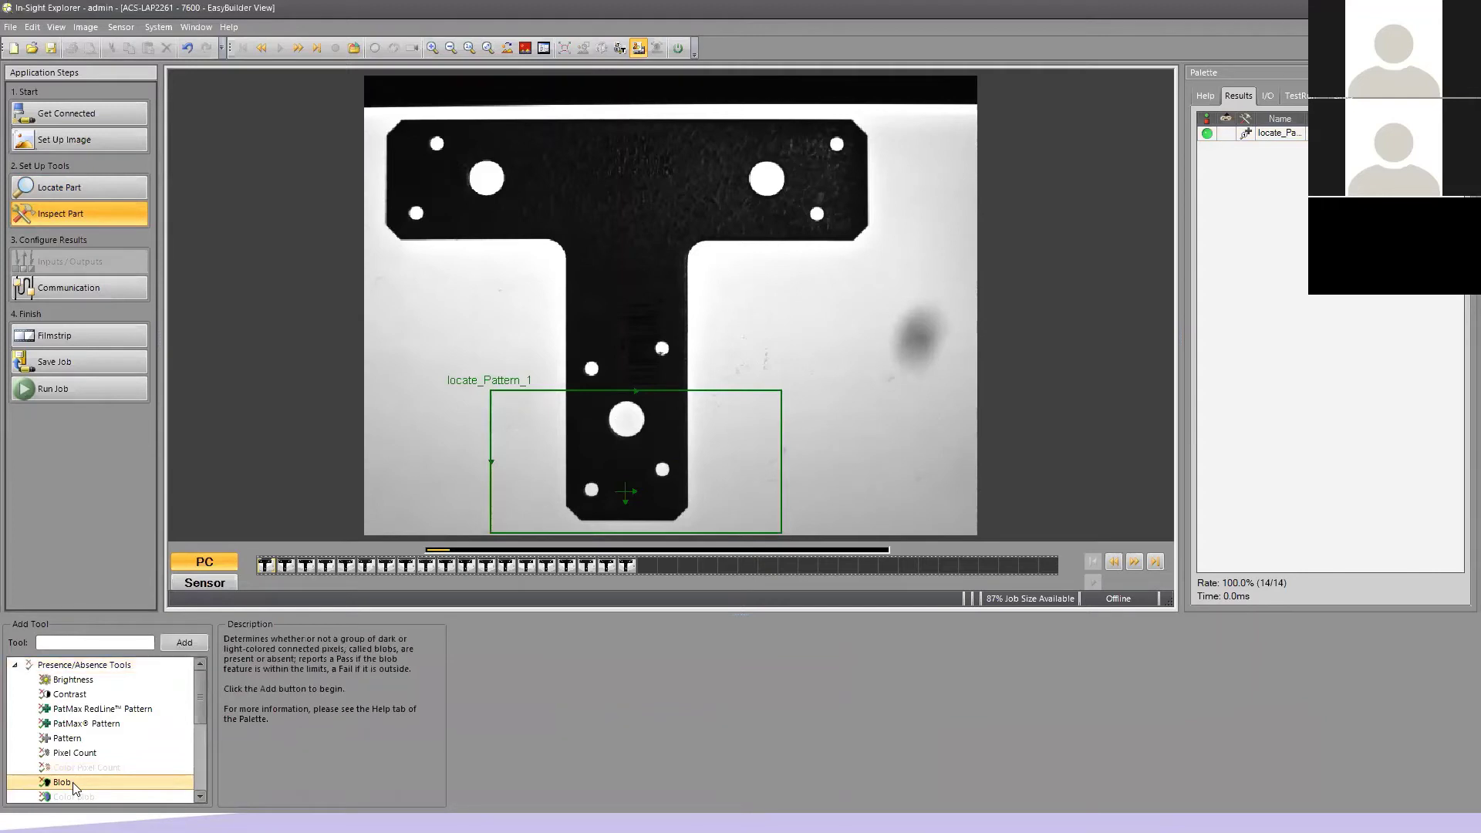
left_click(185, 642)
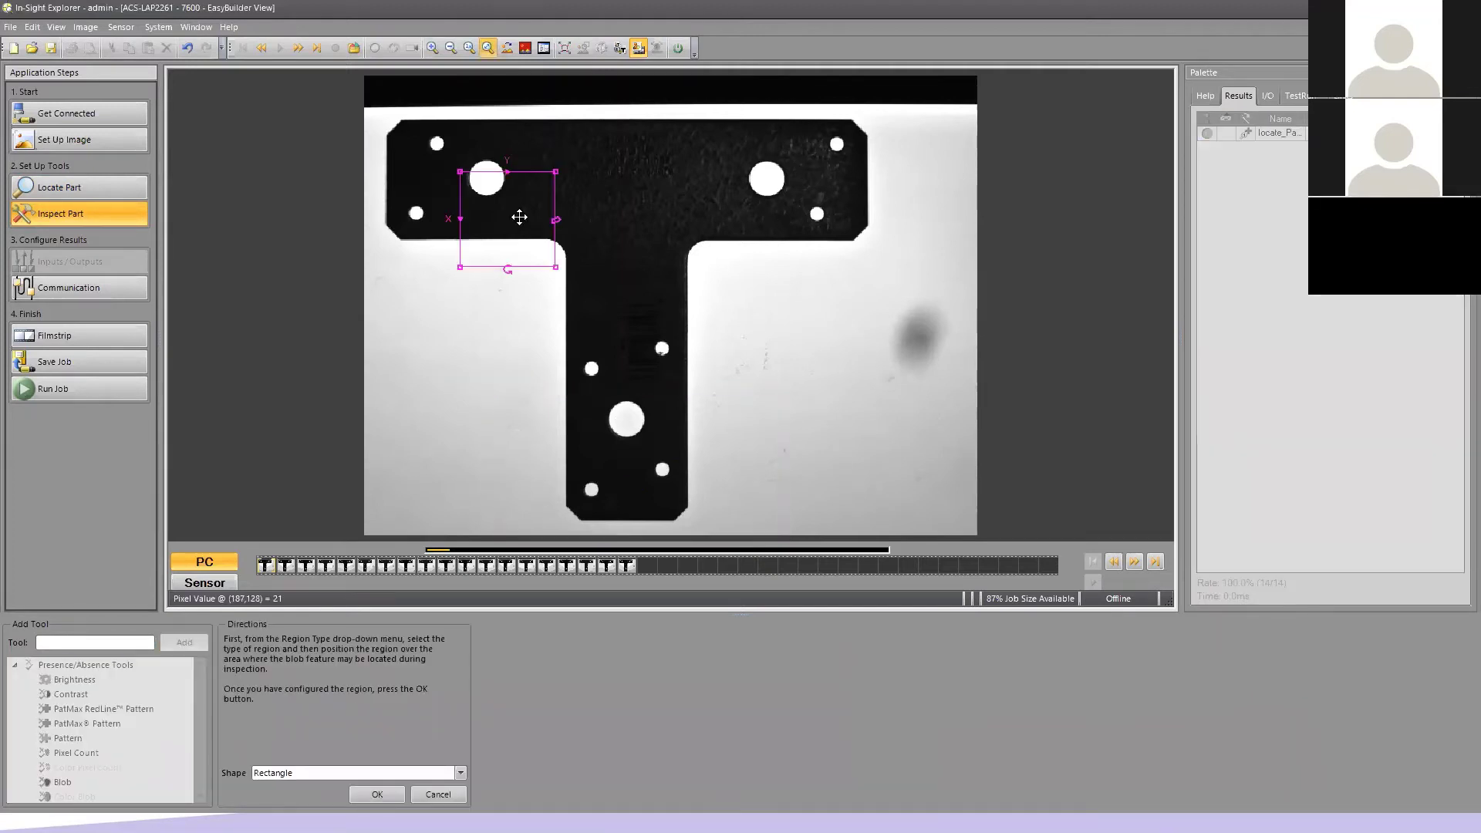
mouse_move(513, 220)
left_mouse_down()
mouse_move(667, 278)
mouse_move(638, 275)
mouse_move(669, 245)
mouse_move(515, 203)
left_mouse_up()
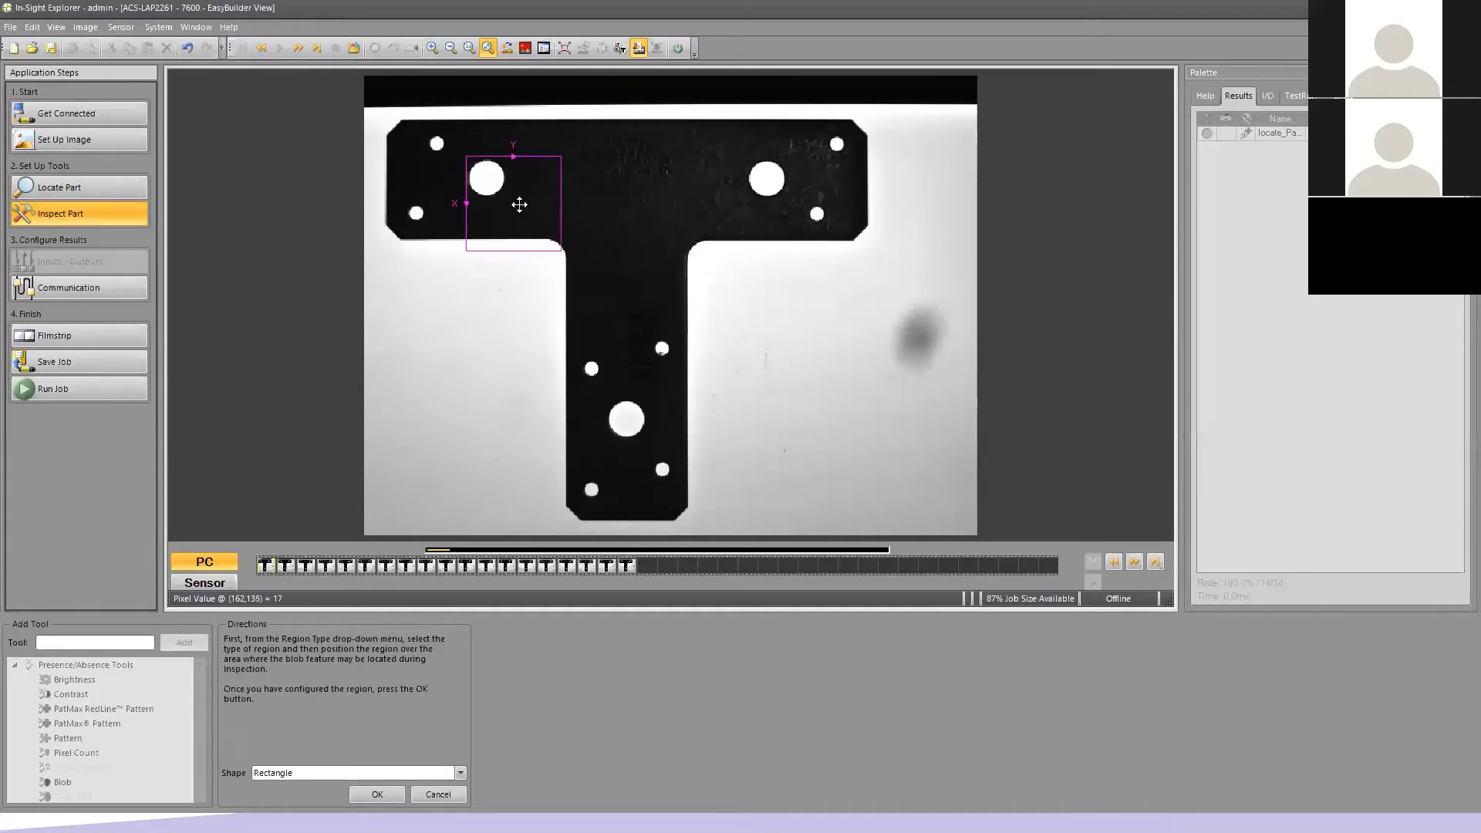
left_click_drag(563, 252, 512, 203)
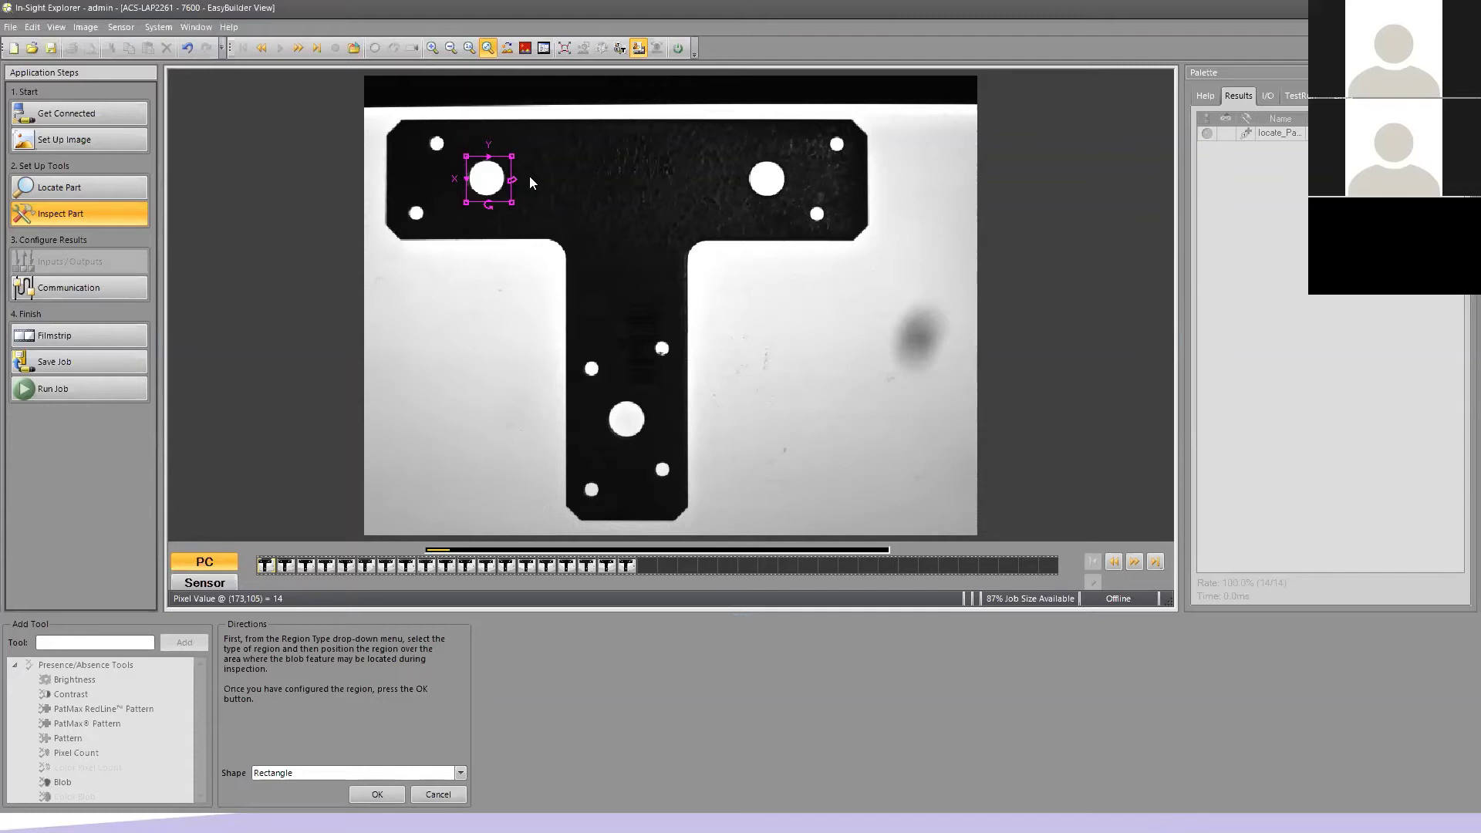
left_click(377, 794)
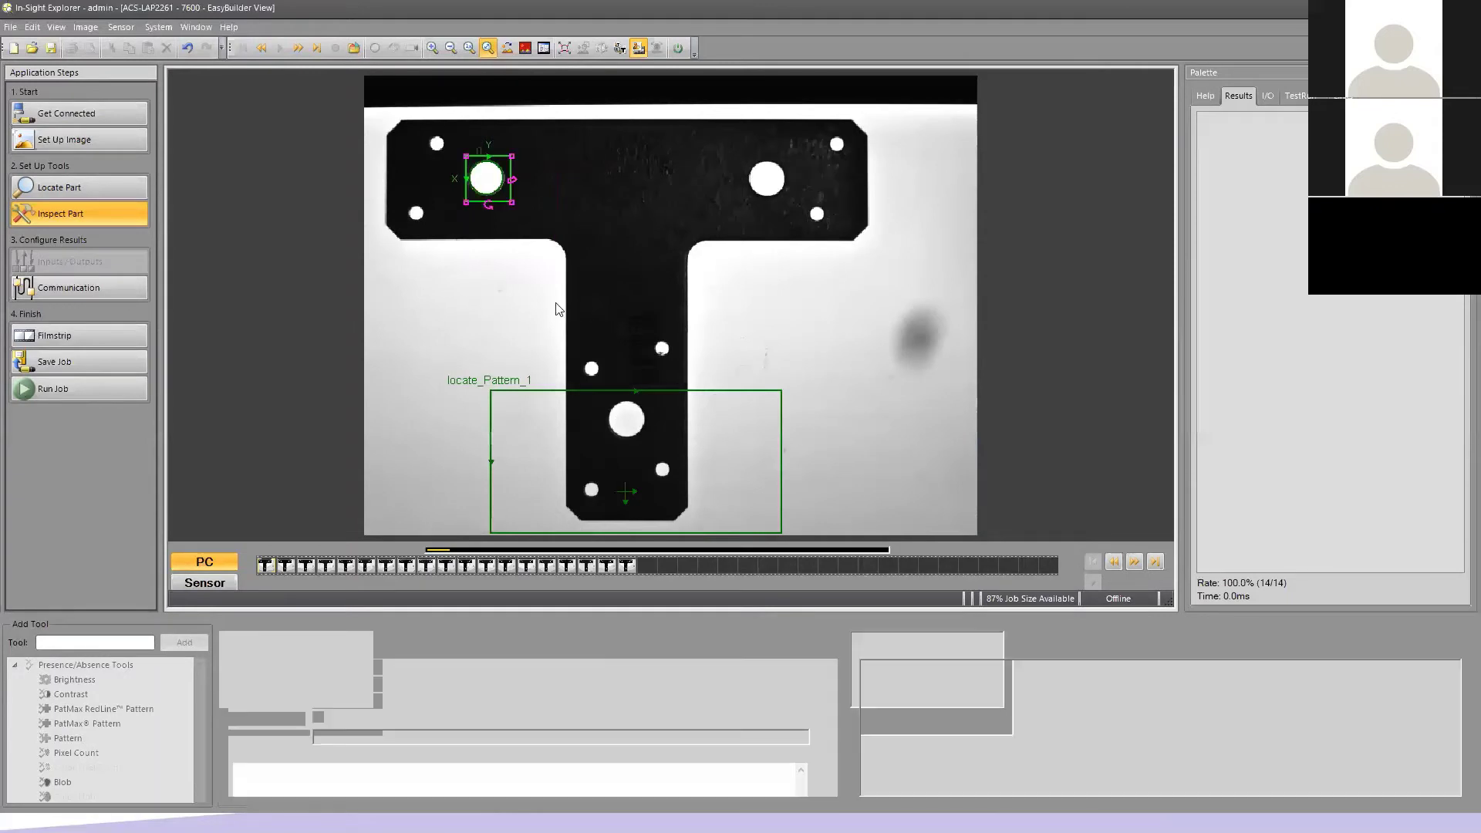
left_click_drag(492, 181, 490, 180)
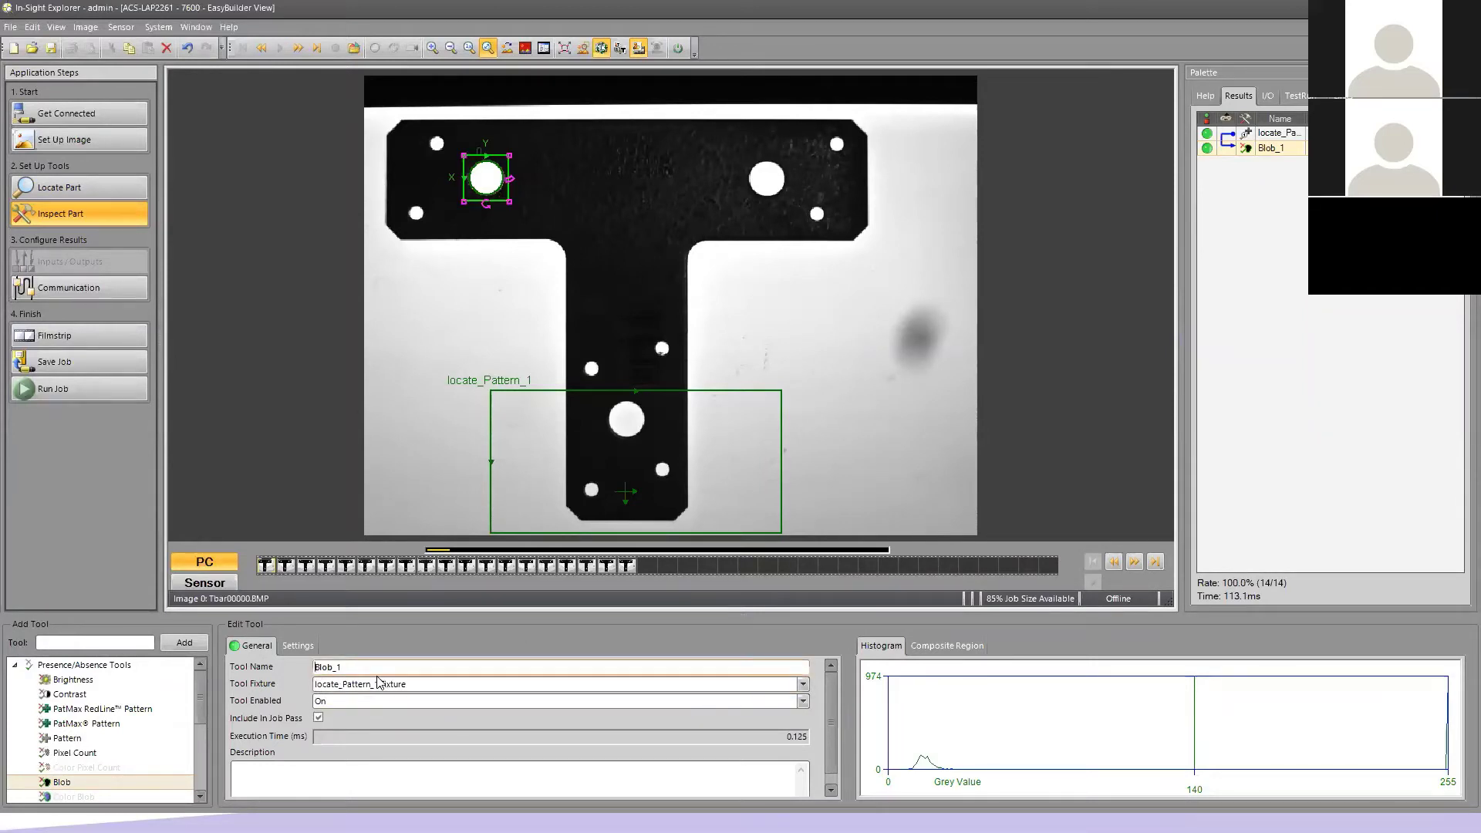
type("Left_")
left_click(500, 631)
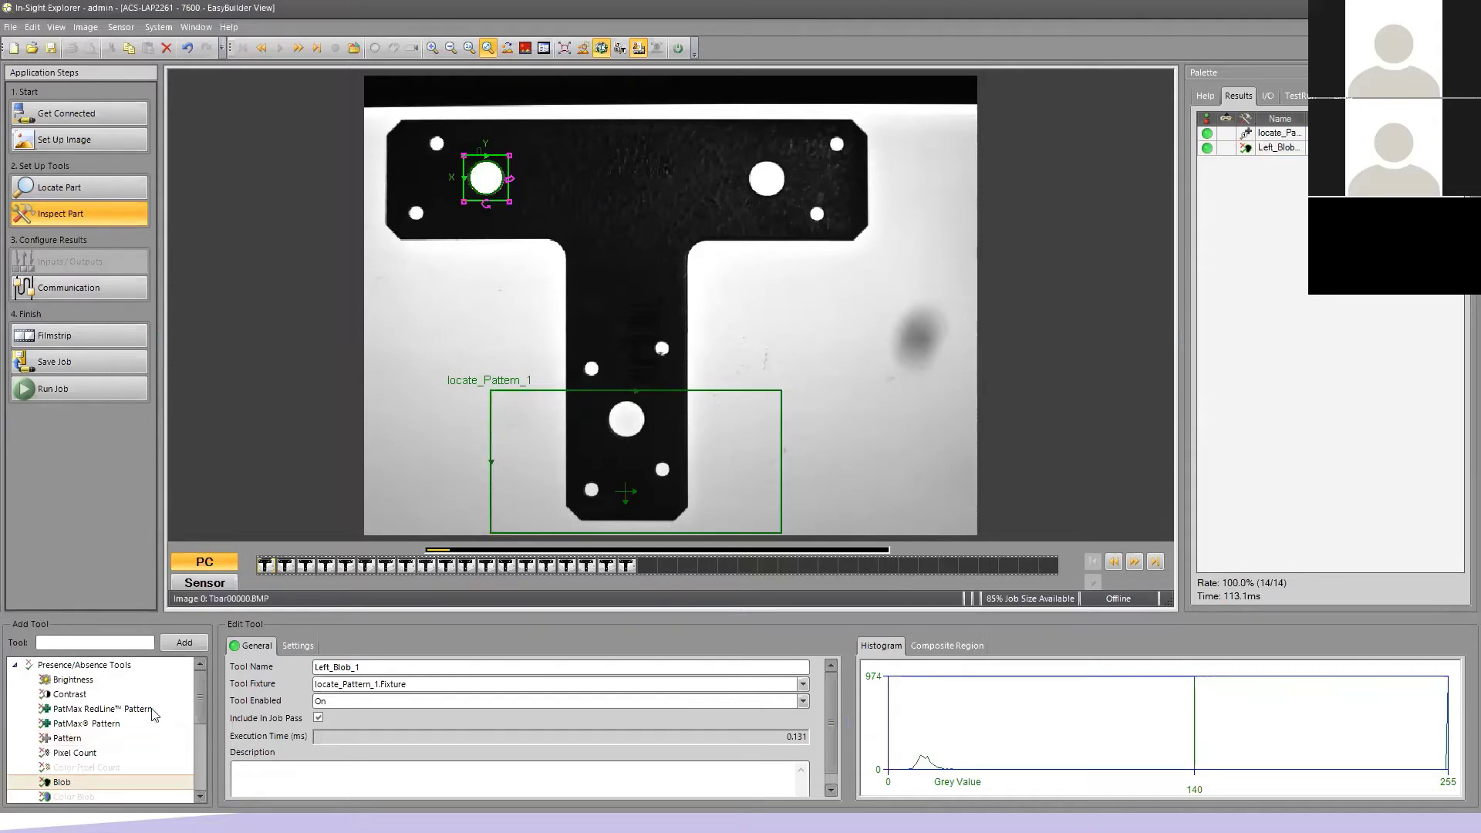
- Add another Blob tool with a circular region around the large hole in the right arm, and name it right_Blob_1
left_click(184, 643)
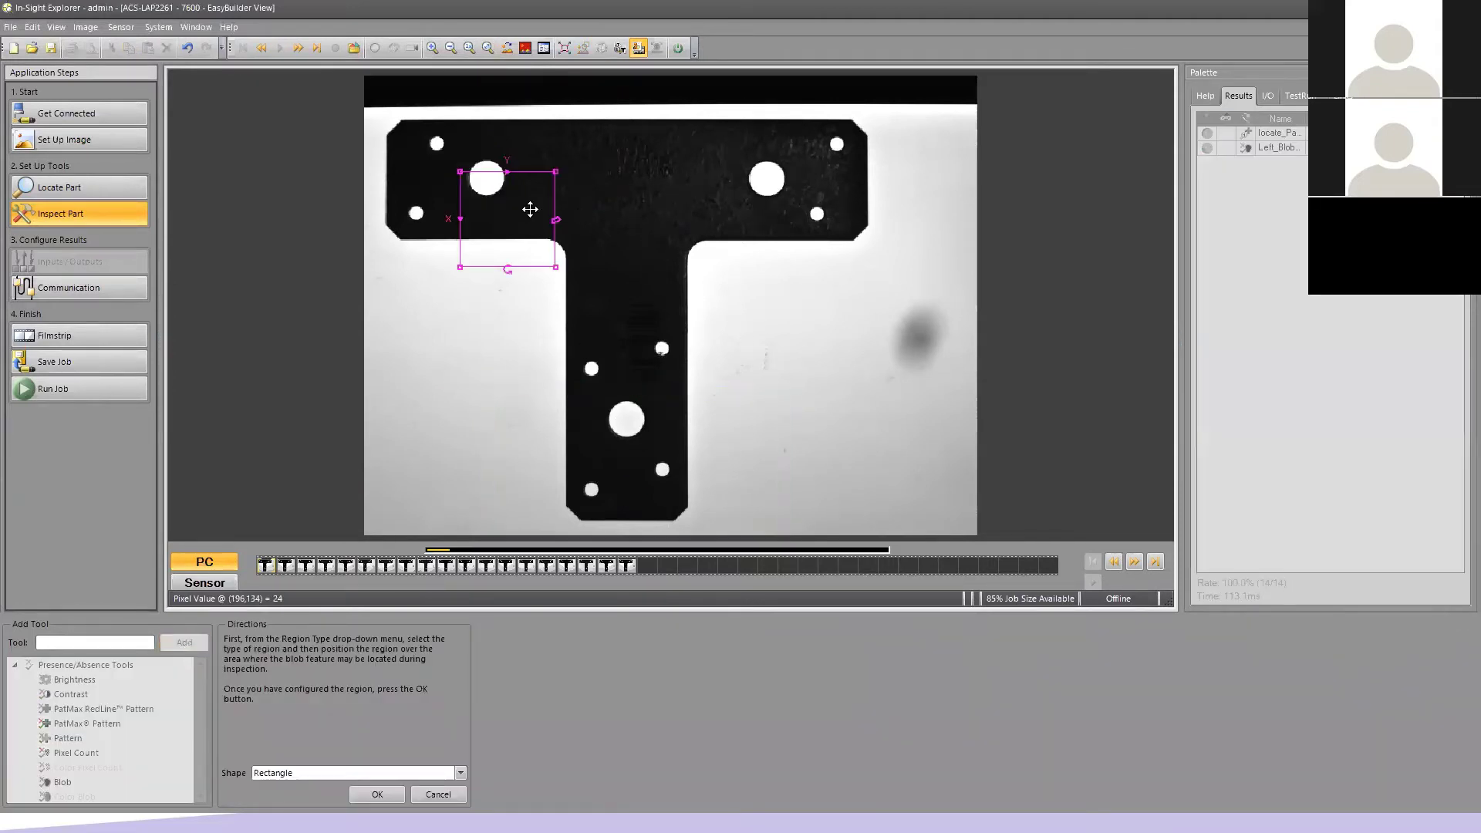
left_click_drag(506, 222, 668, 193)
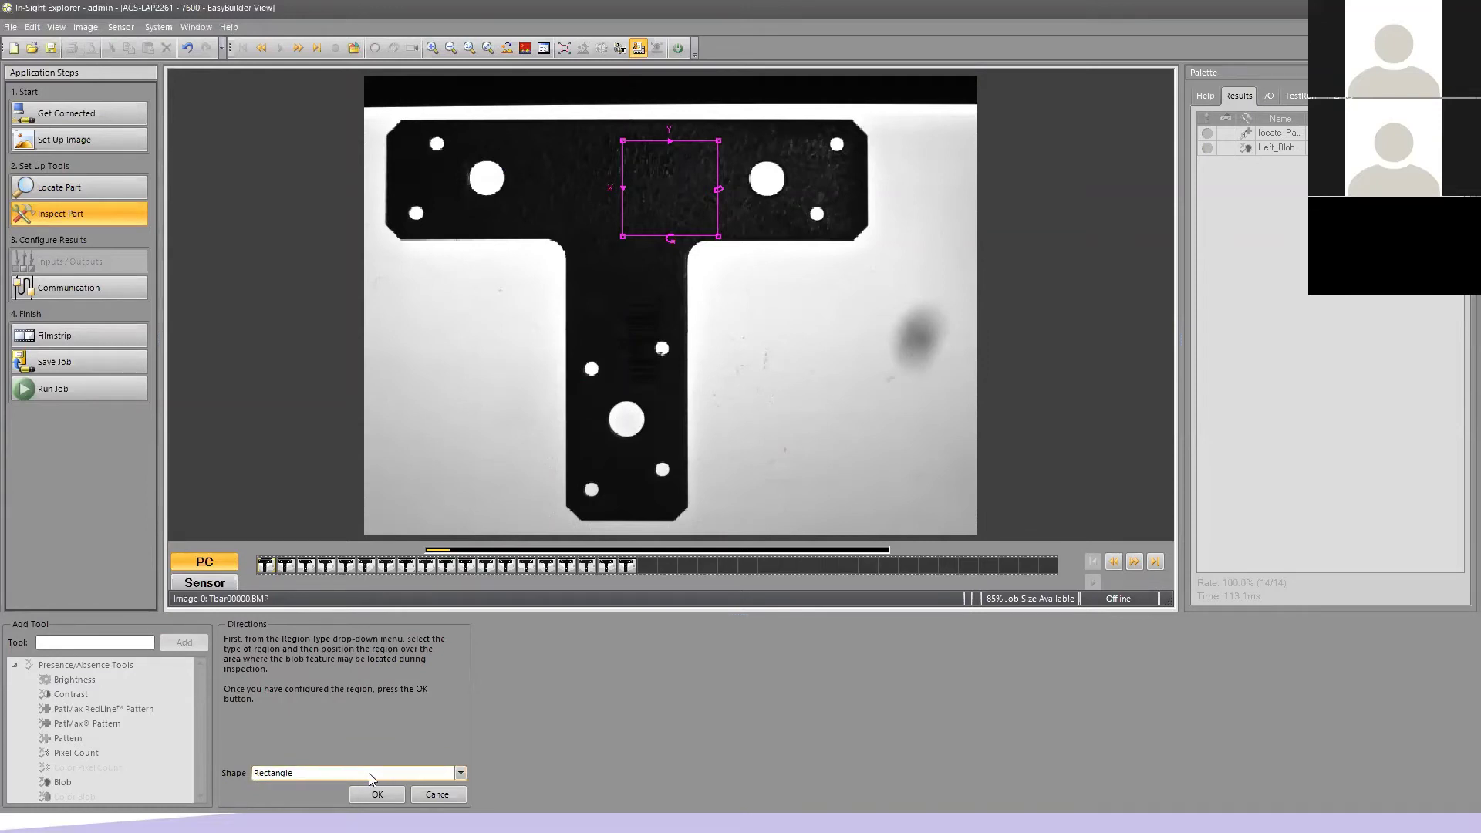
left_click(460, 773)
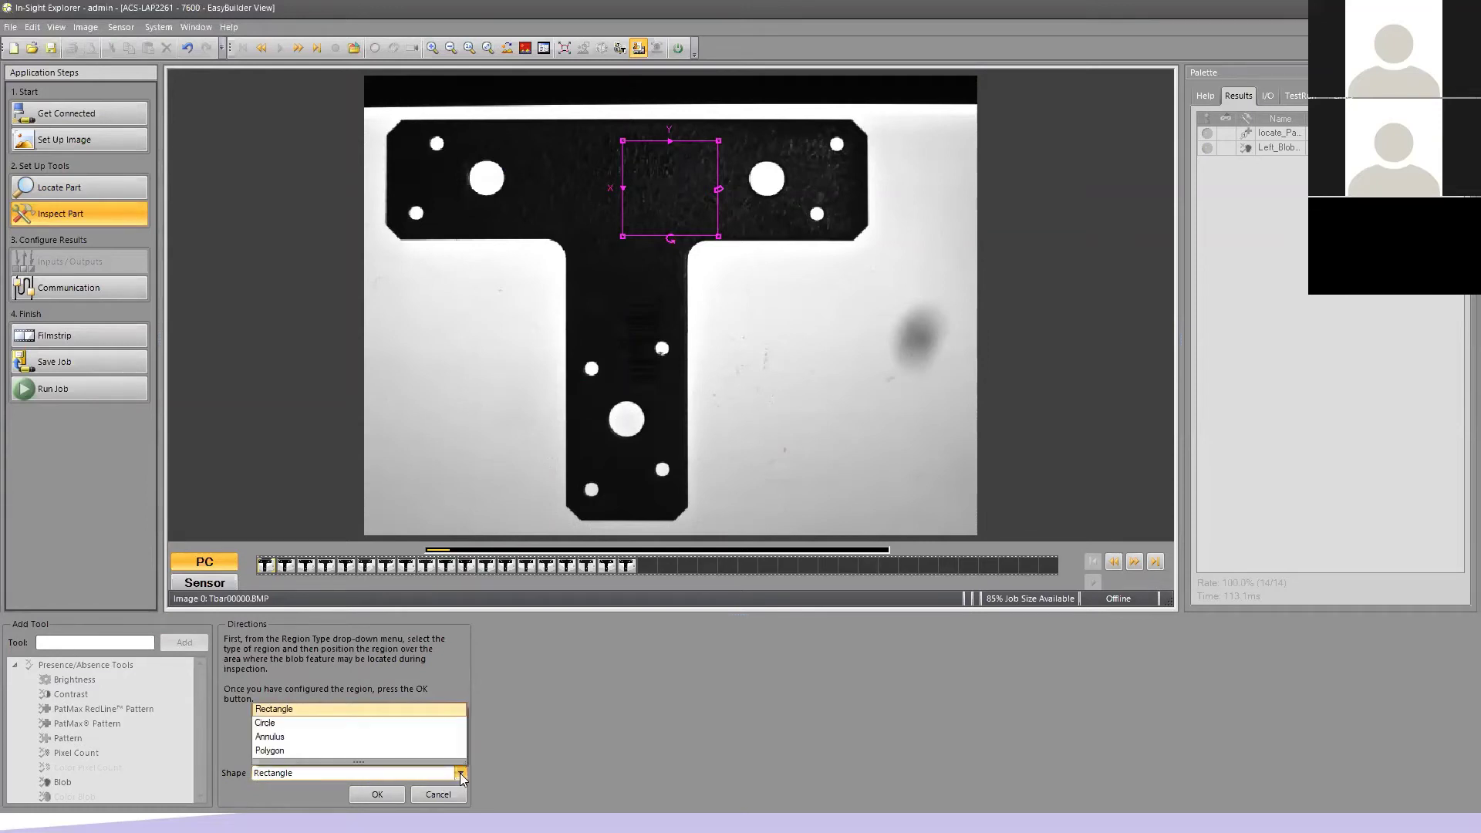
left_click(286, 723)
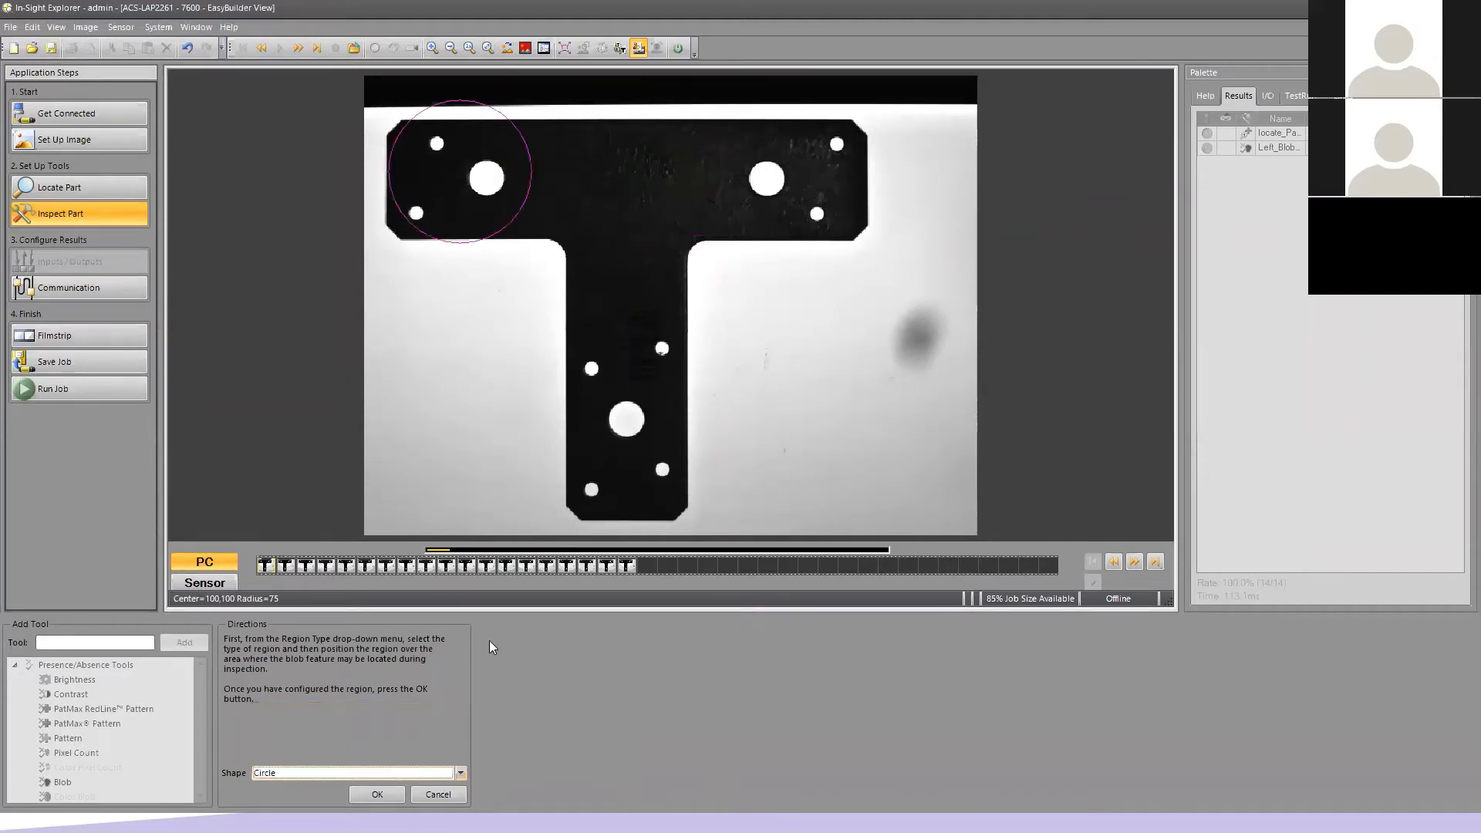
left_click_drag(493, 171, 784, 183)
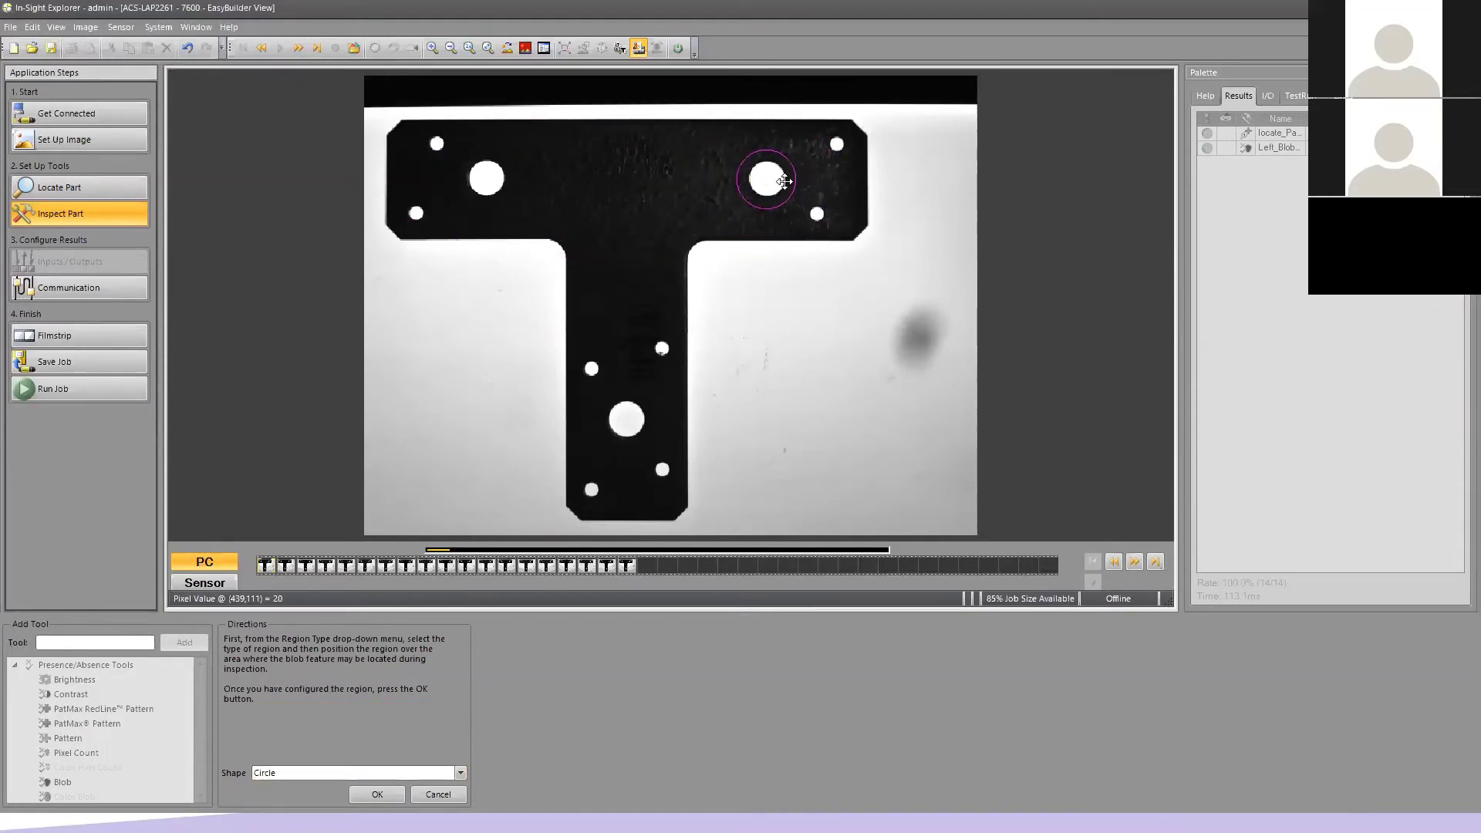
left_click(376, 795)
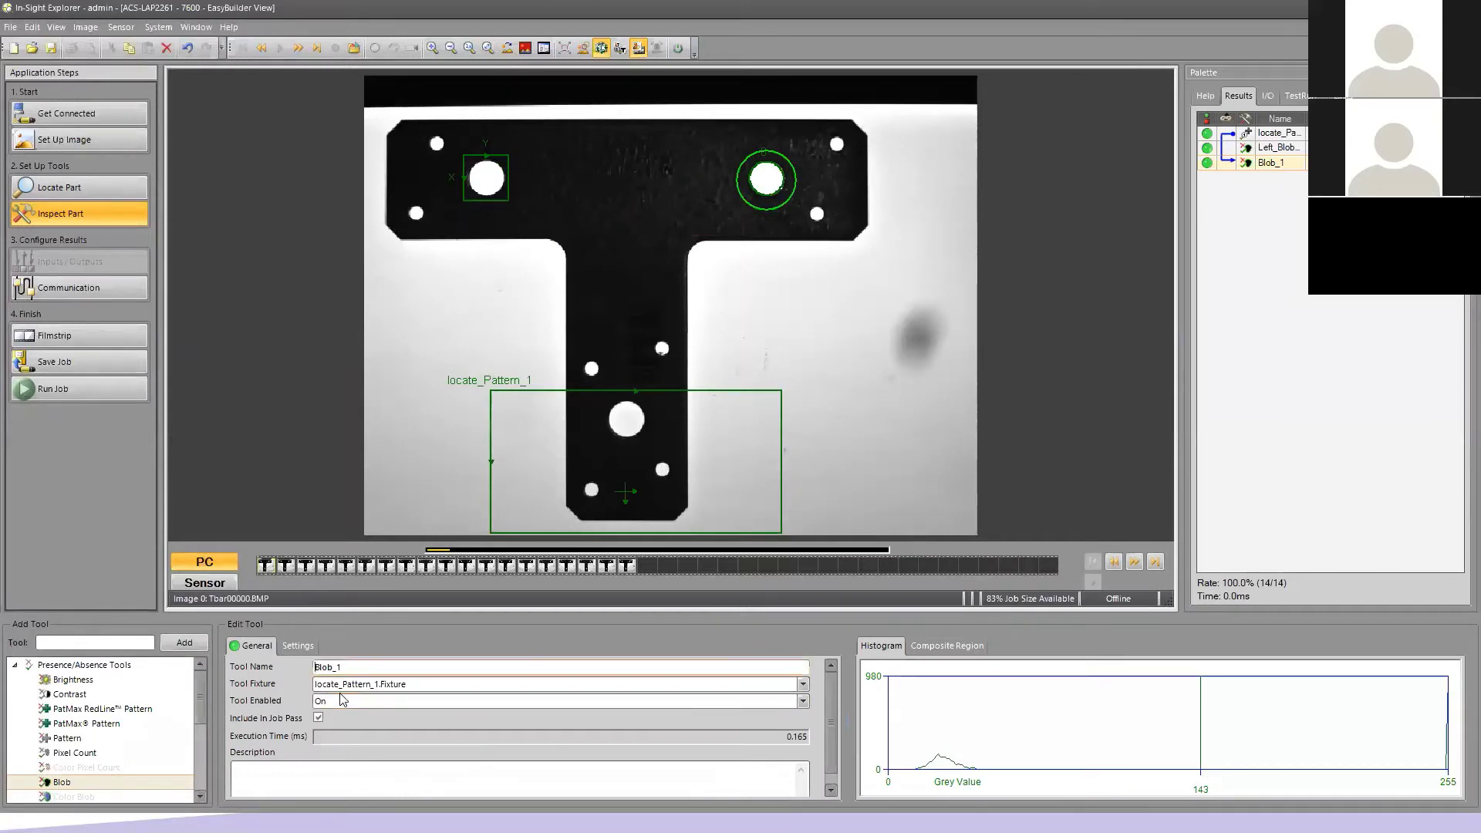
type("right_")
key("Return")
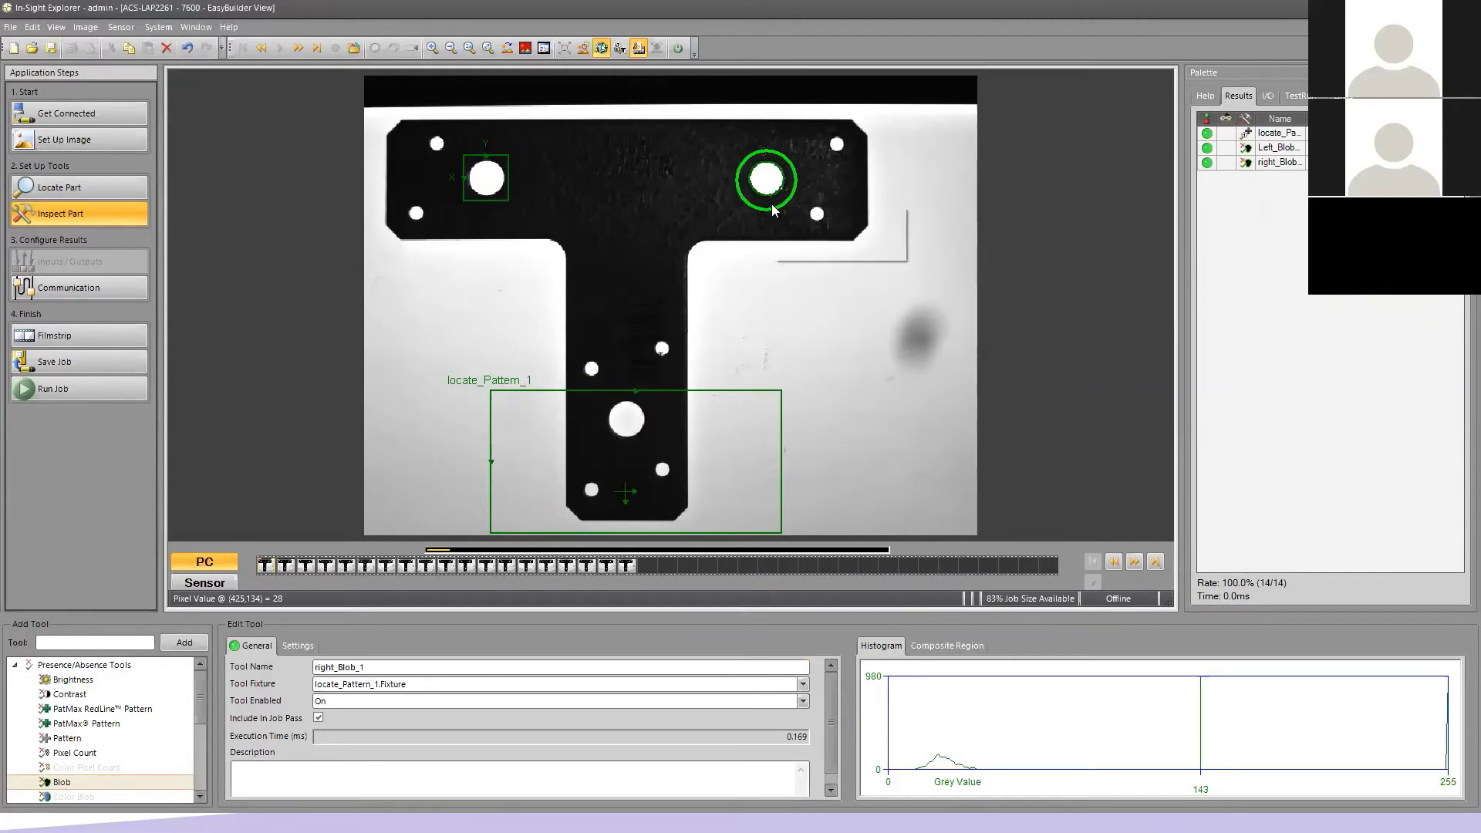
- Duplicate the right_Blob_1 tool and place the copy's circular region around the large hole in the stem
right_click(770, 205)
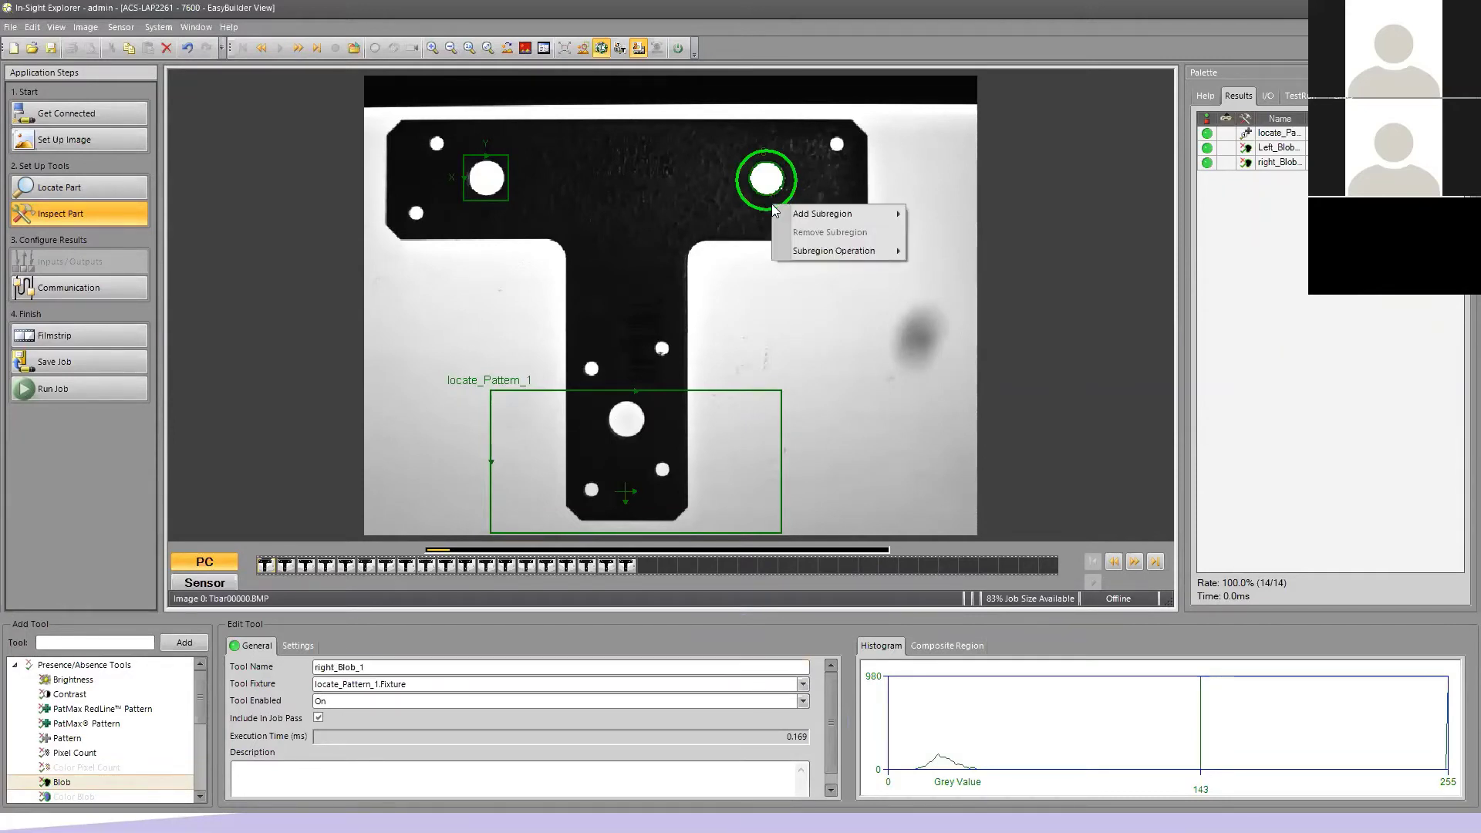
left_click(1268, 165)
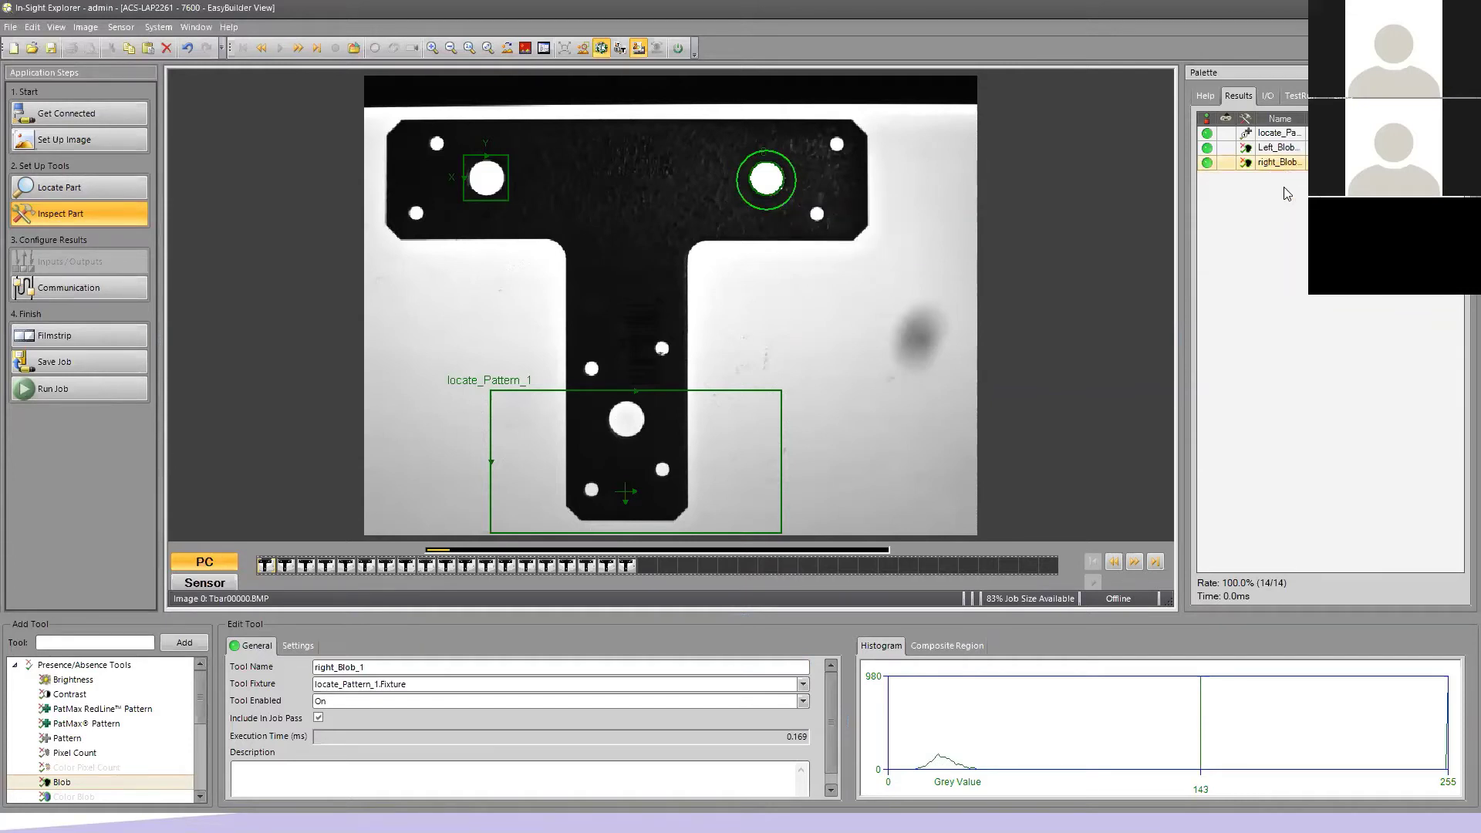
right_click(1286, 194)
left_click(1315, 216)
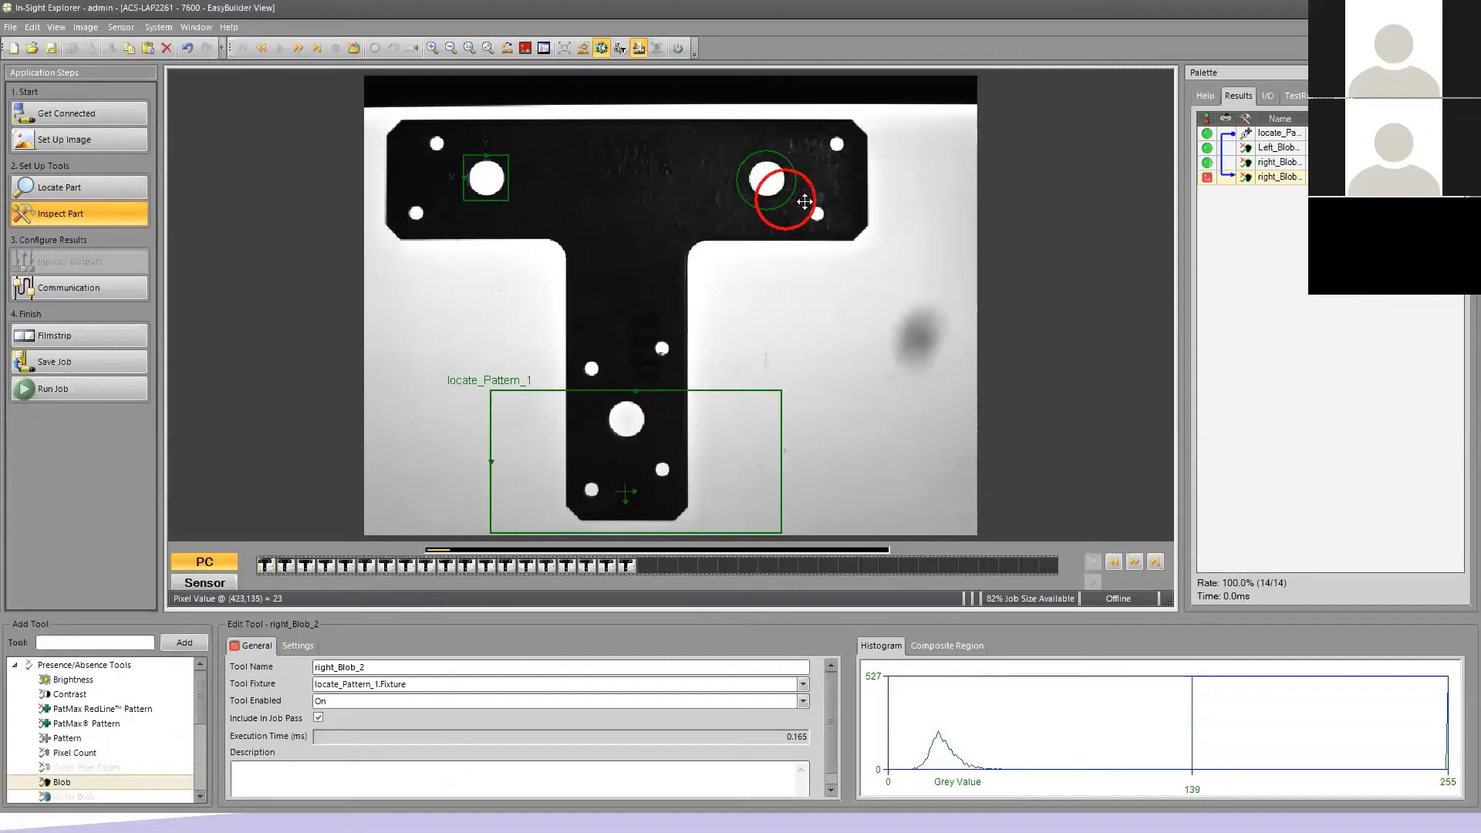
mouse_move(806, 201)
left_mouse_down()
mouse_move(725, 372)
mouse_move(646, 422)
left_mouse_up()
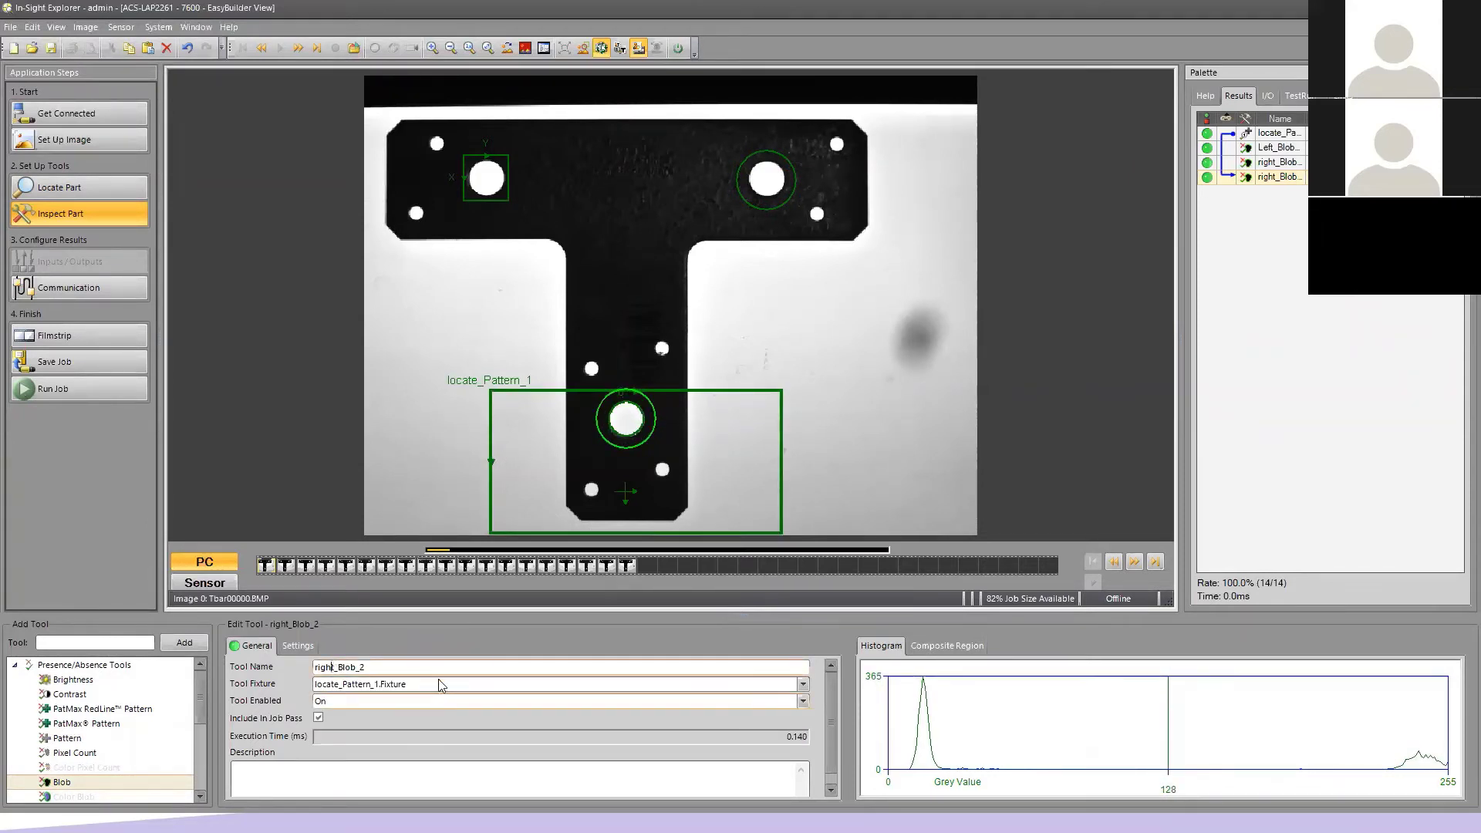
- Rename the copied blob tool as lower_Blob_2
key("BackSpace")
key("BackSpace")
key("BackSpace")
key("BackSpace")
key("BackSpace")
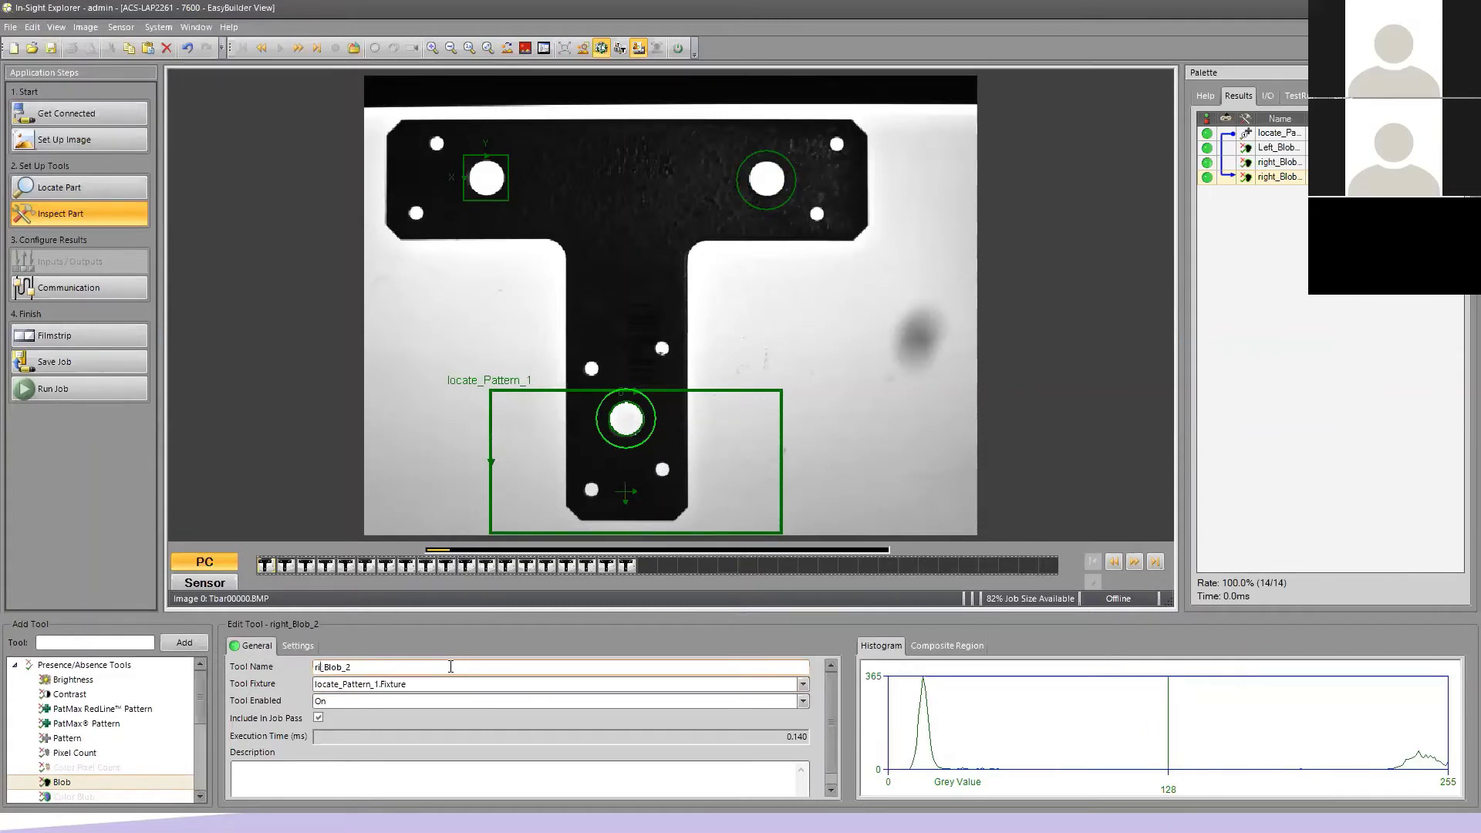
type("lower")
key("Return")
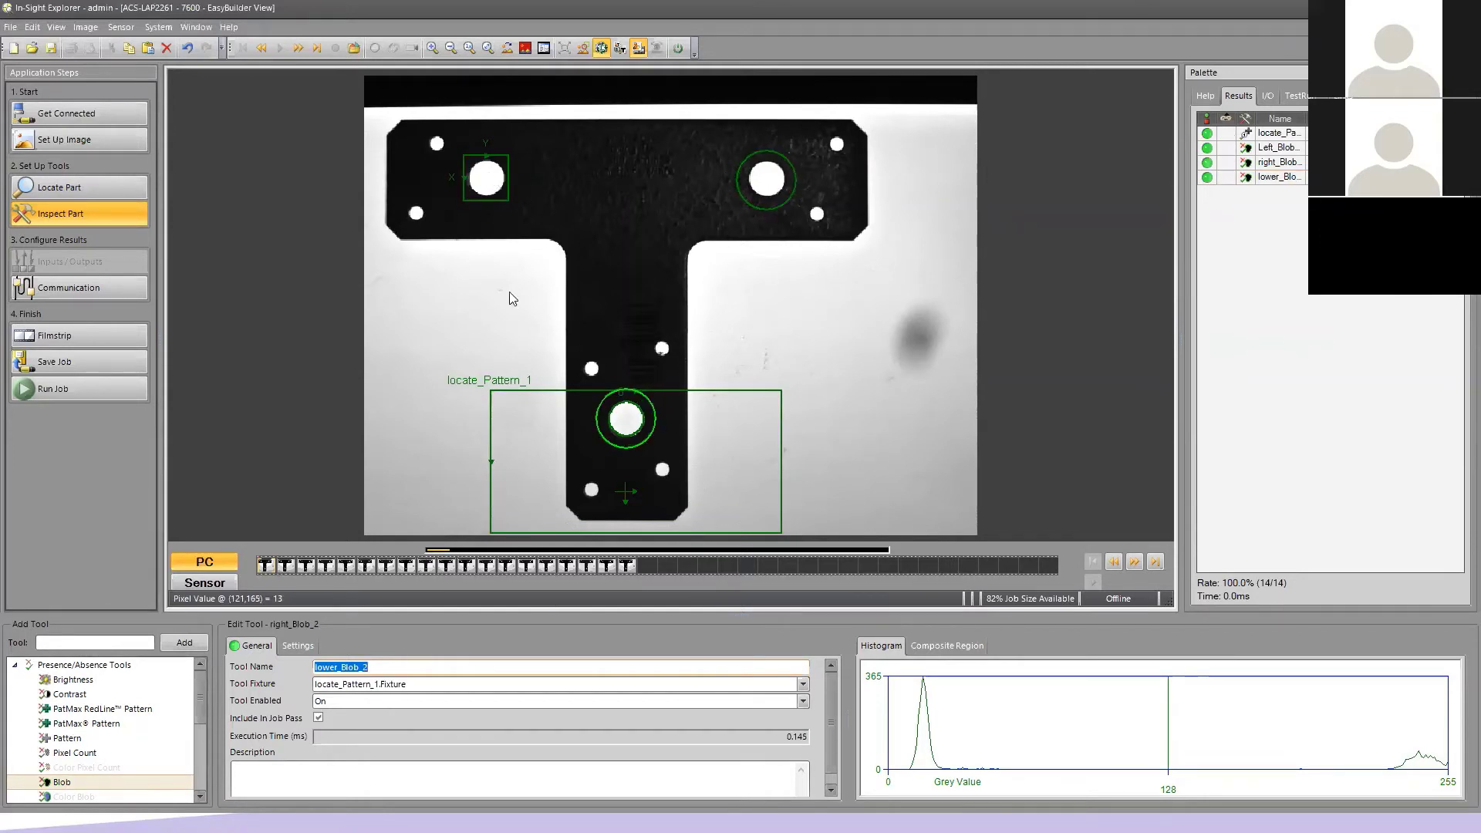
- Step through the first T bar images to check the blob tools, and examine the stem's large hole in Tbar00002.BMP up close
left_click(1134, 562)
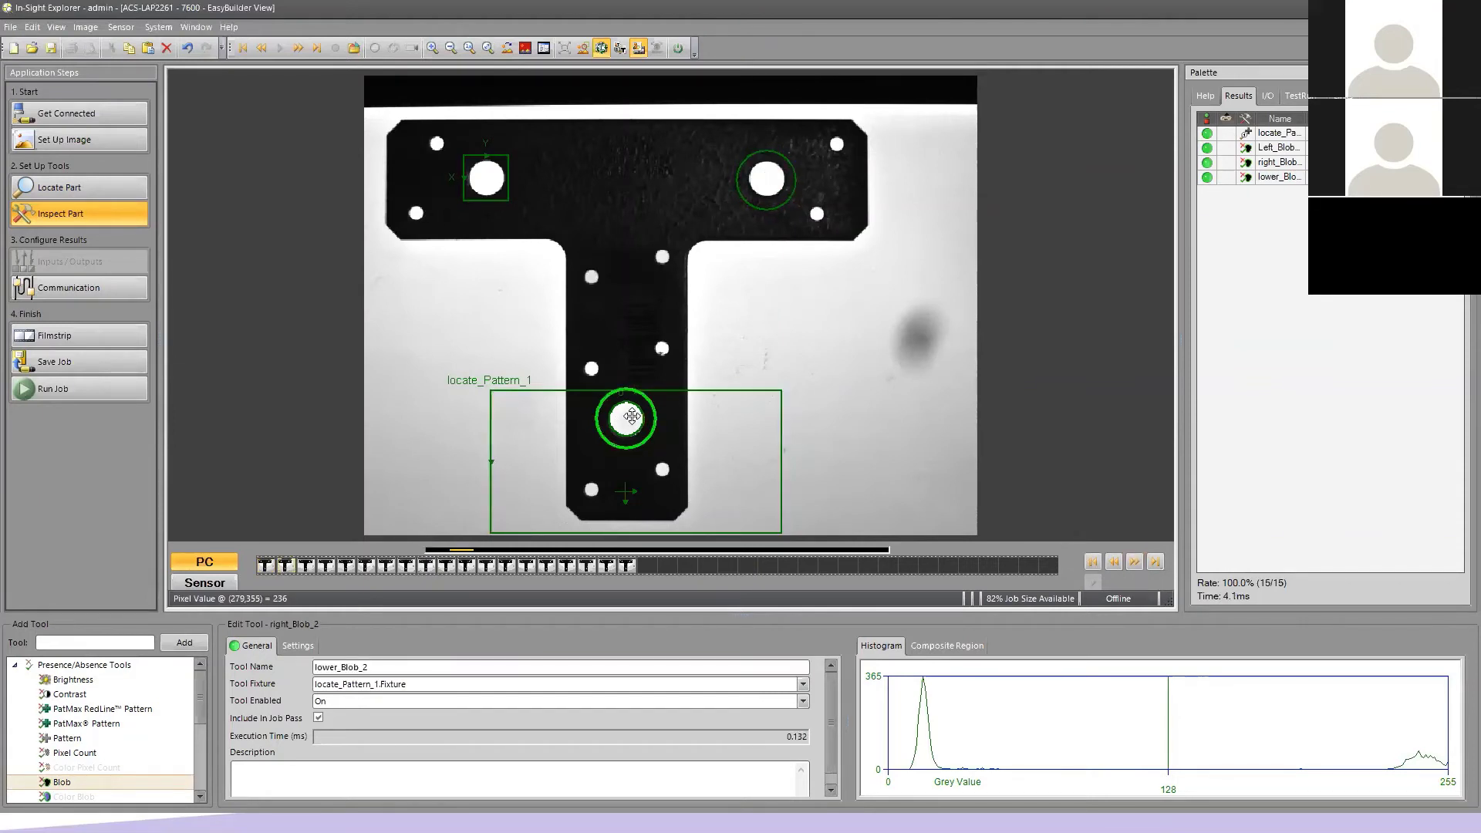
left_click(1137, 562)
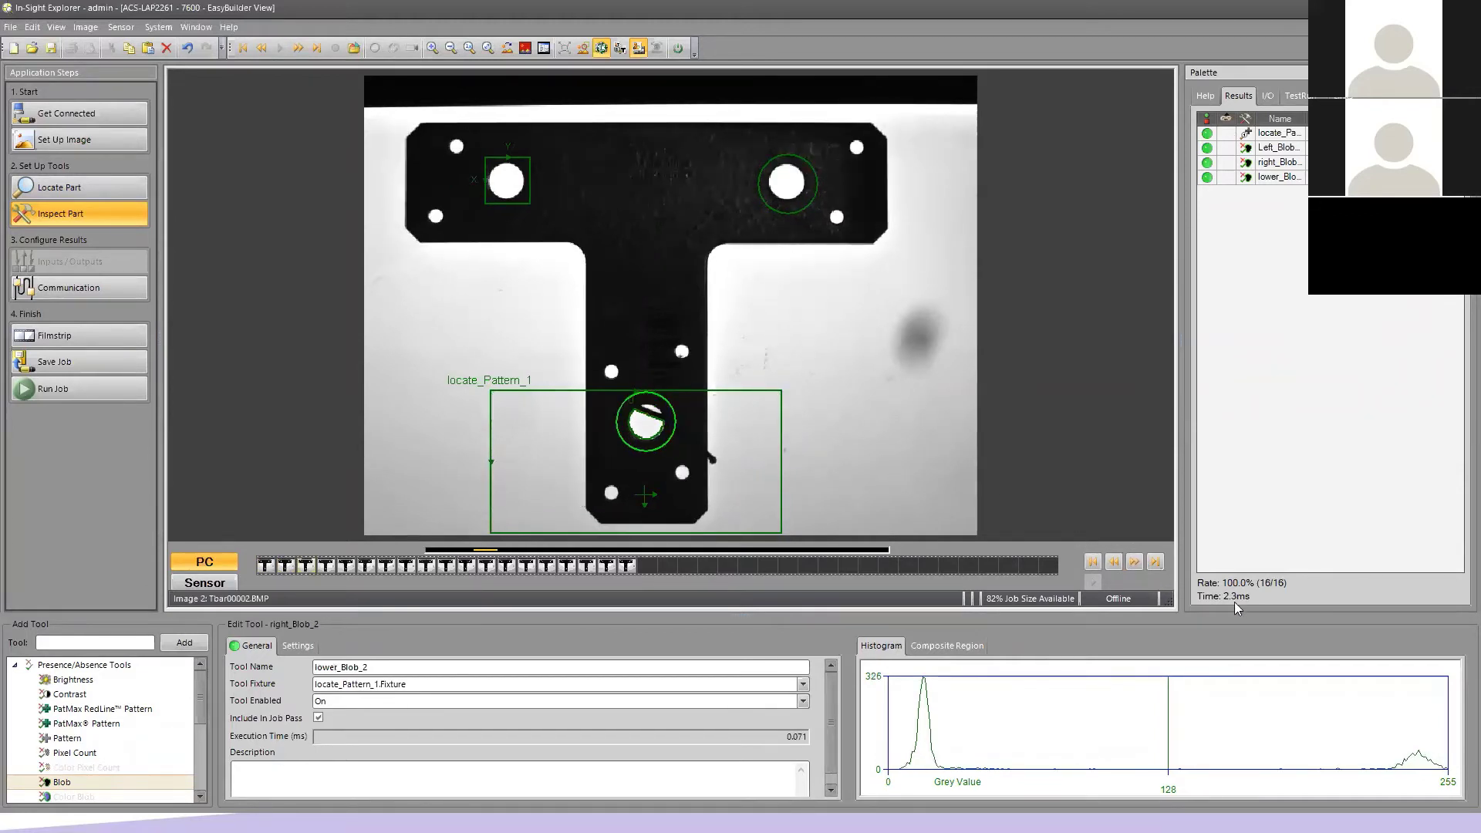
left_click(1118, 564)
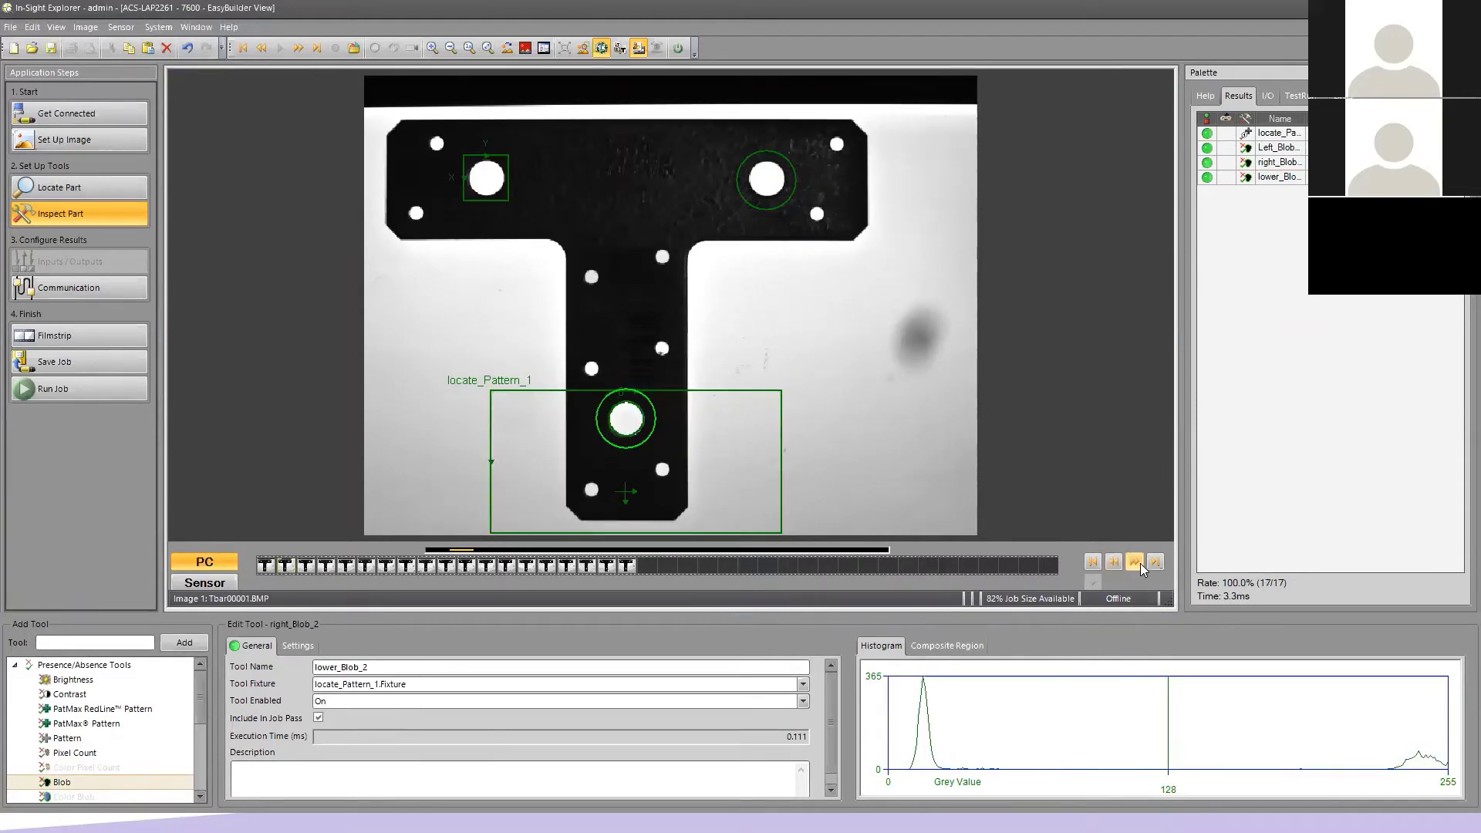
left_click(1135, 562)
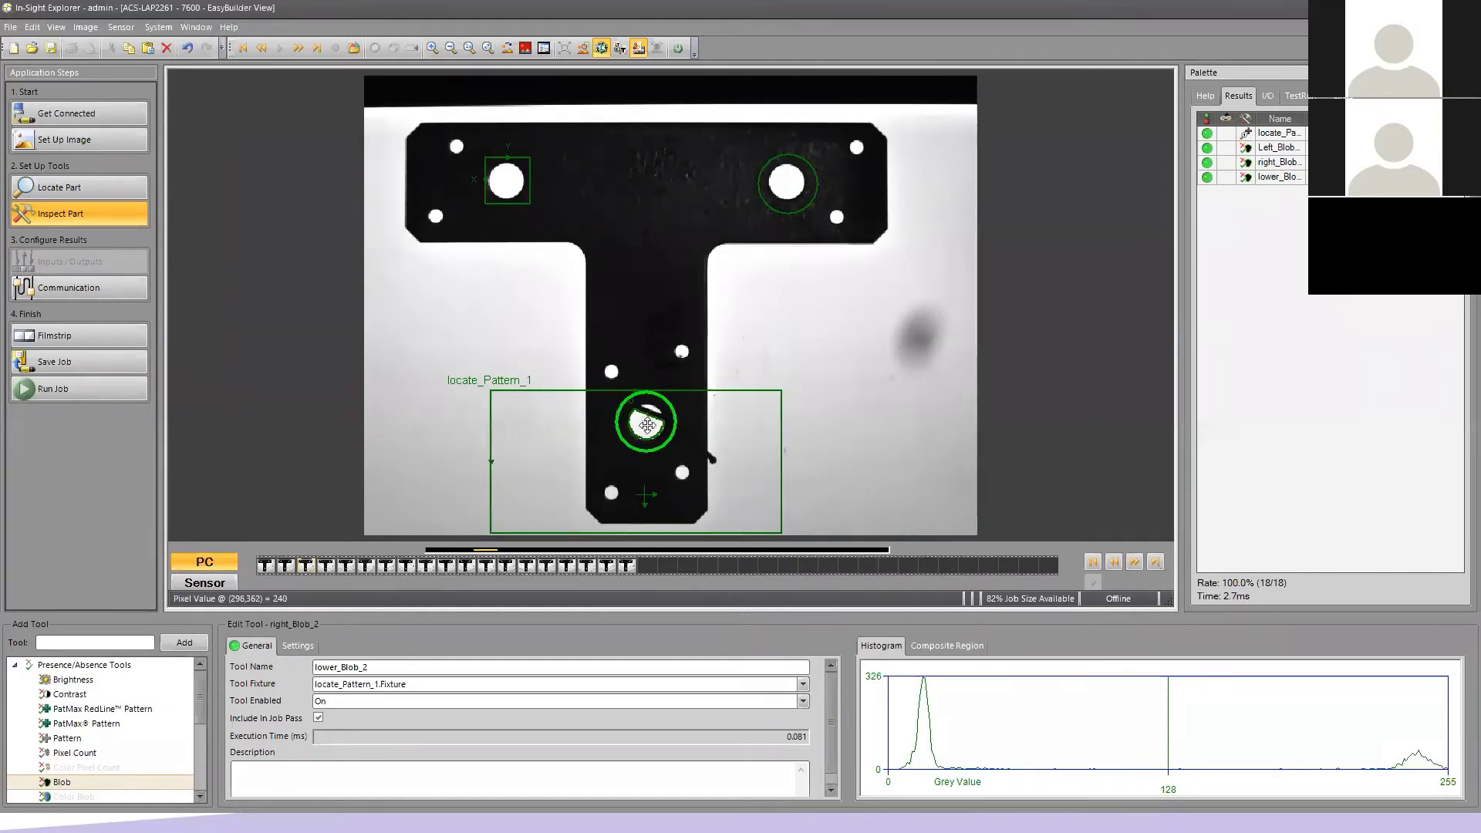
left_click(697, 467)
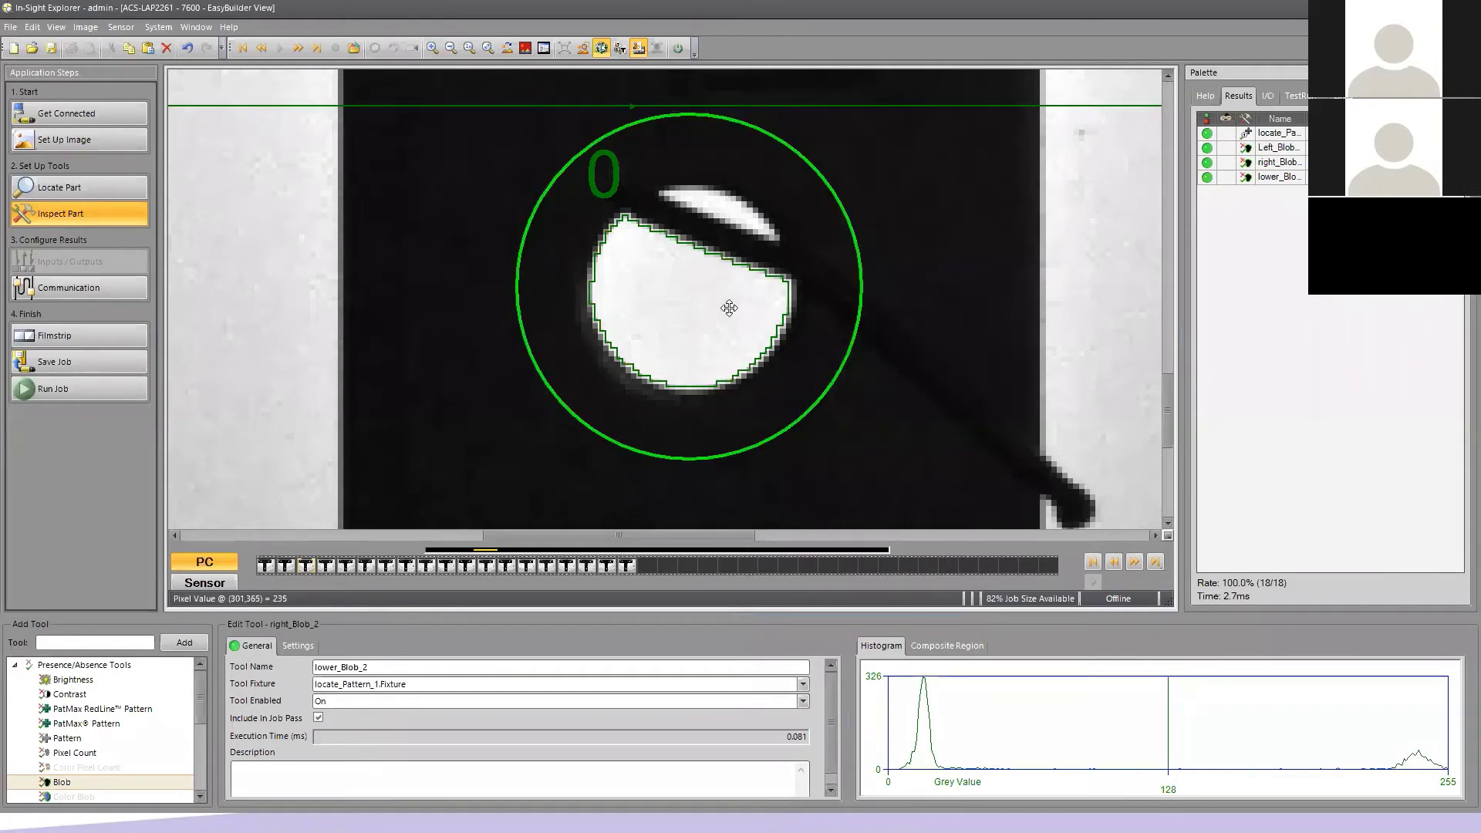
- Try Minimum Area values of 500, 600, 700, 800 and 900 for the lower_Blob_2 tool
left_click(310, 648)
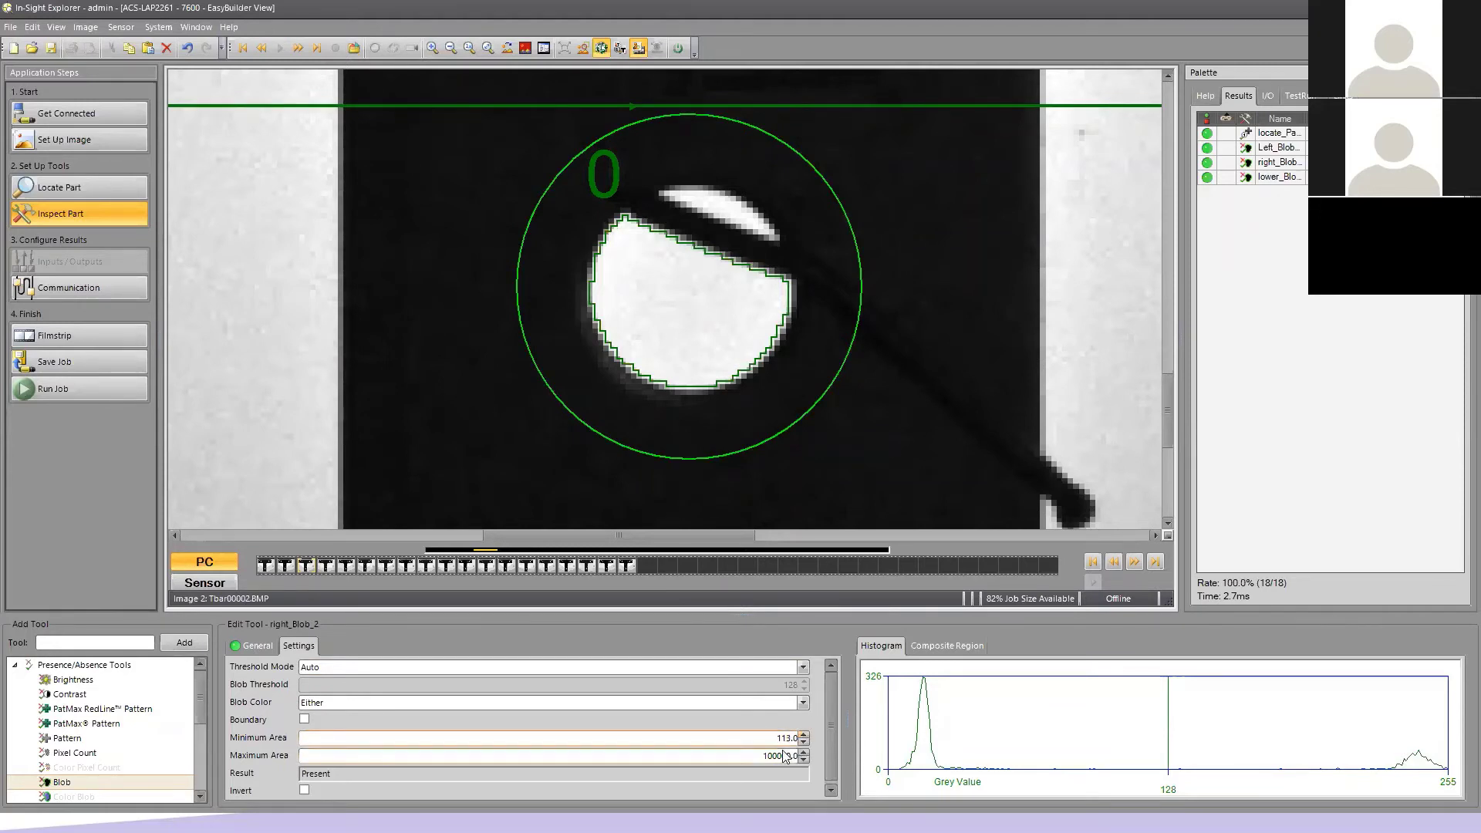
left_click(804, 735)
left_click(804, 735)
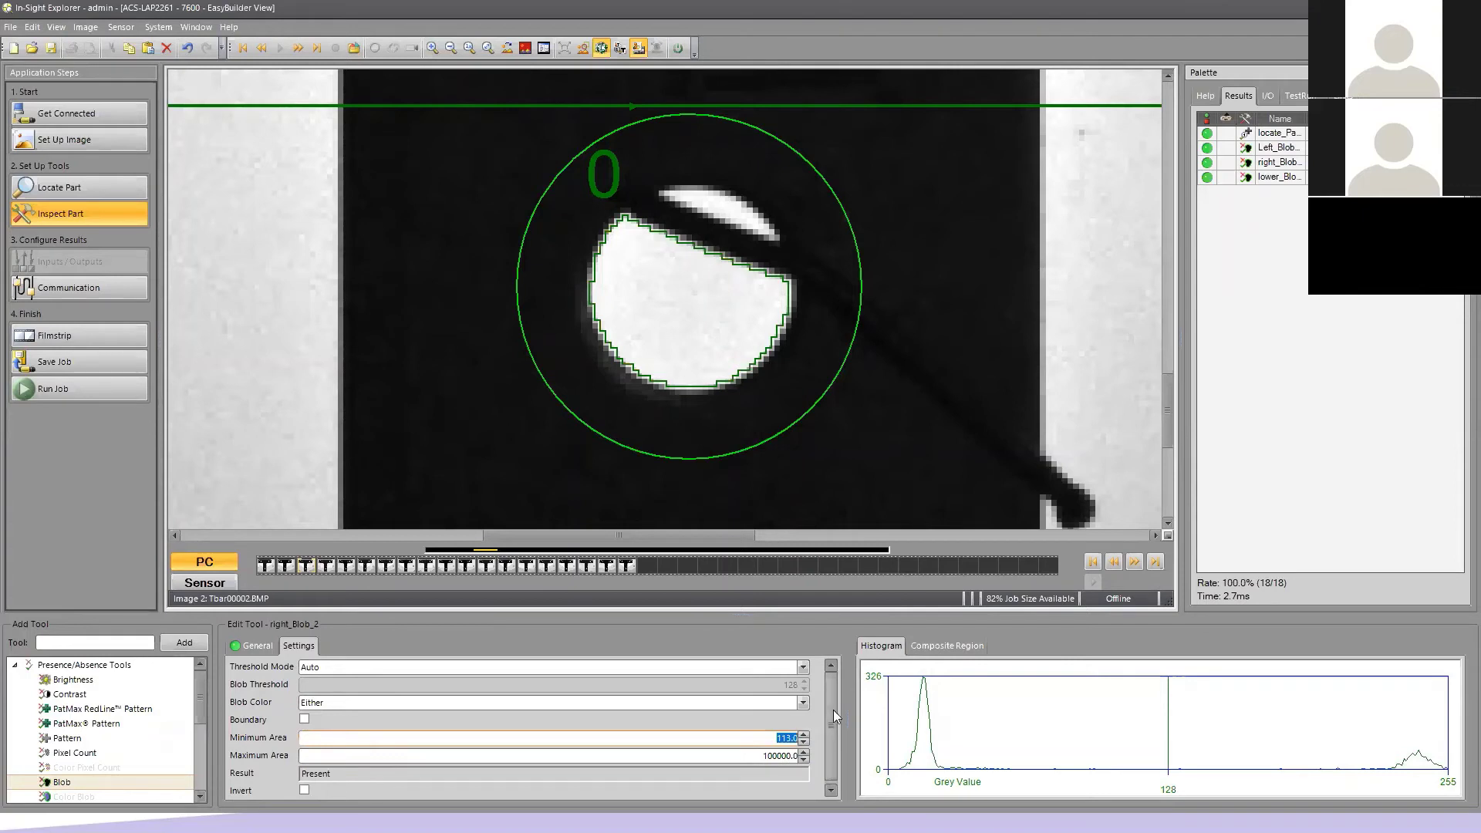
type("500")
key("Return")
type("600")
key("Return")
type("700")
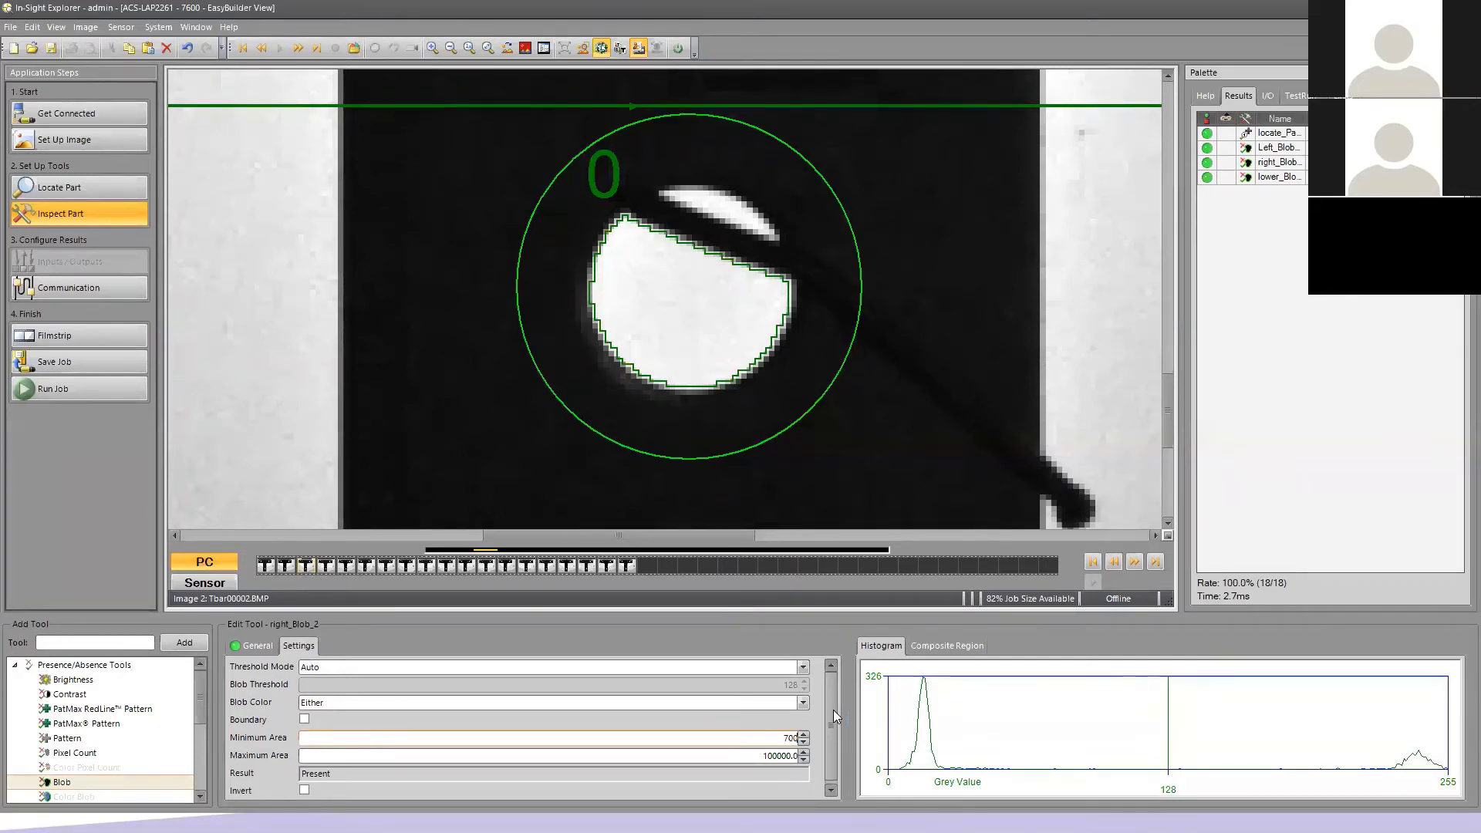
key("Return")
type("800")
key("Return")
type("900")
key("Return")
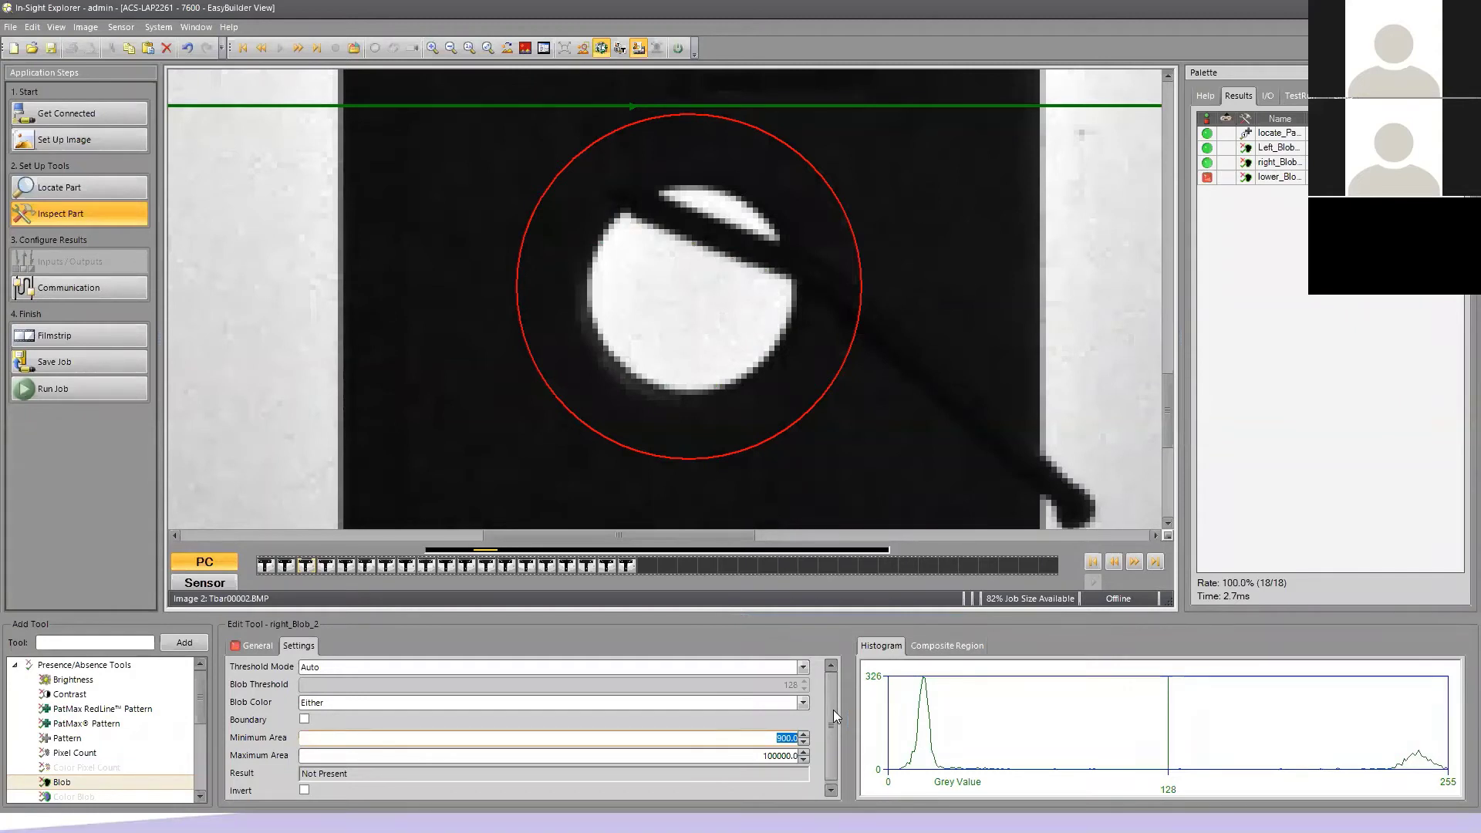
- Narrow the lower blob tool's Minimum Area by testing 850 and 825, and set it to 812
type("850")
key("Return")
type("825")
key("Return")
type("812")
key("Return")
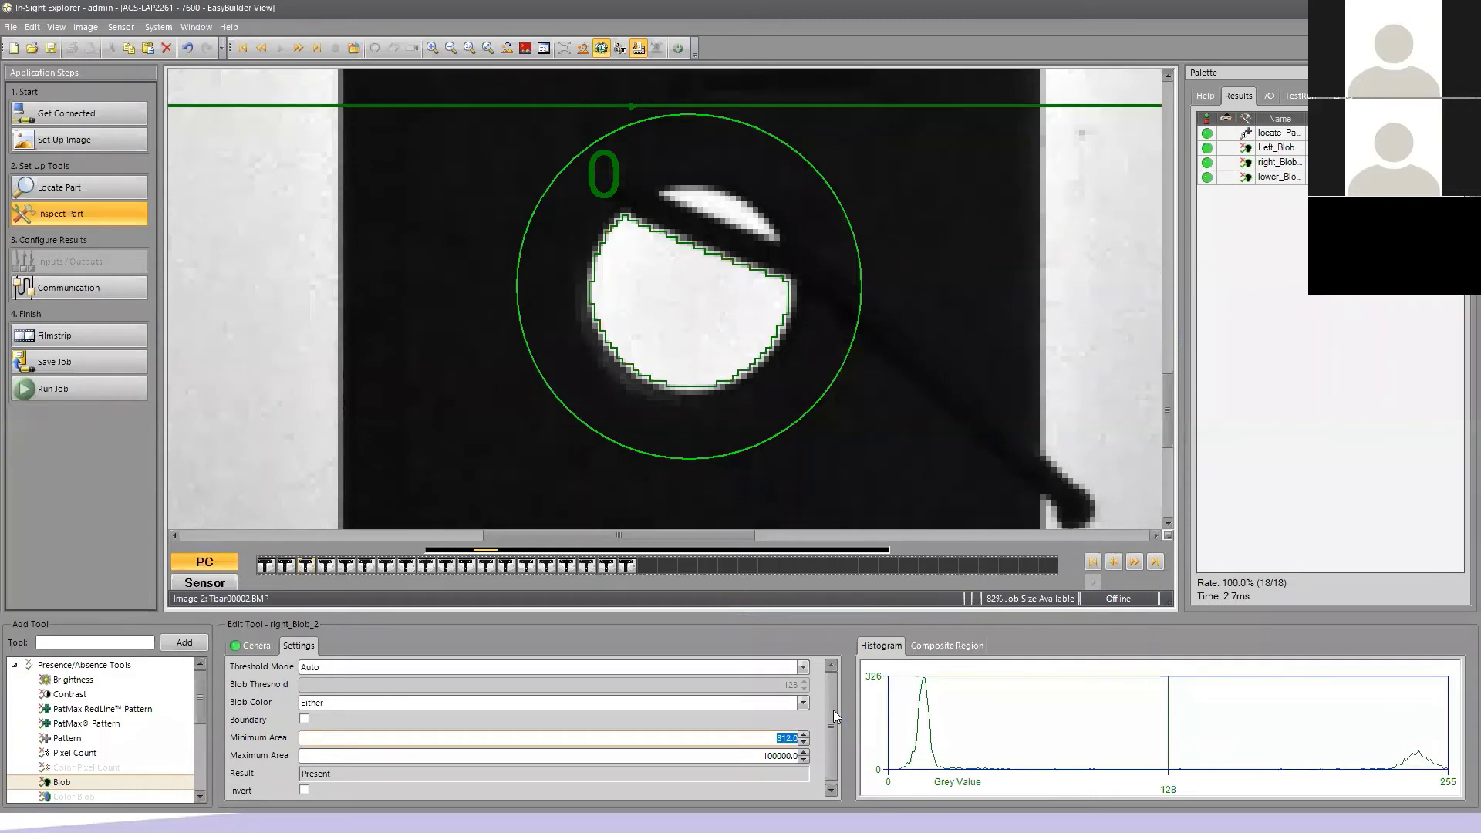
- Fine-tune the lower blob tool's Minimum Area in single increments around its pass/fail limit, and set it to 824
left_click(803, 736)
left_click(803, 736)
left_click(803, 736)
left_click(803, 736)
left_click(803, 735)
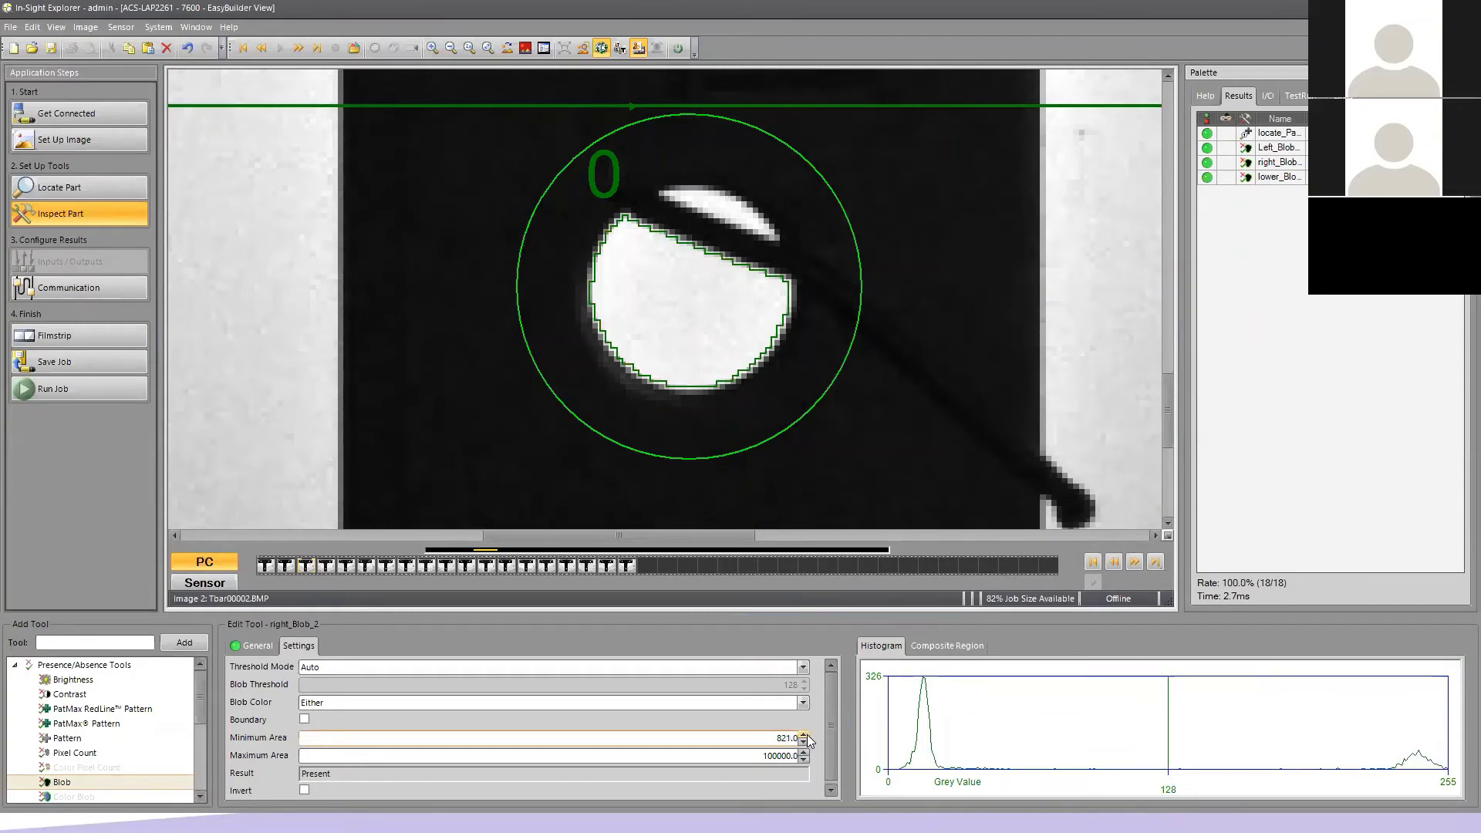
left_click(803, 736)
left_click(803, 736)
left_click(803, 736)
left_click(803, 736)
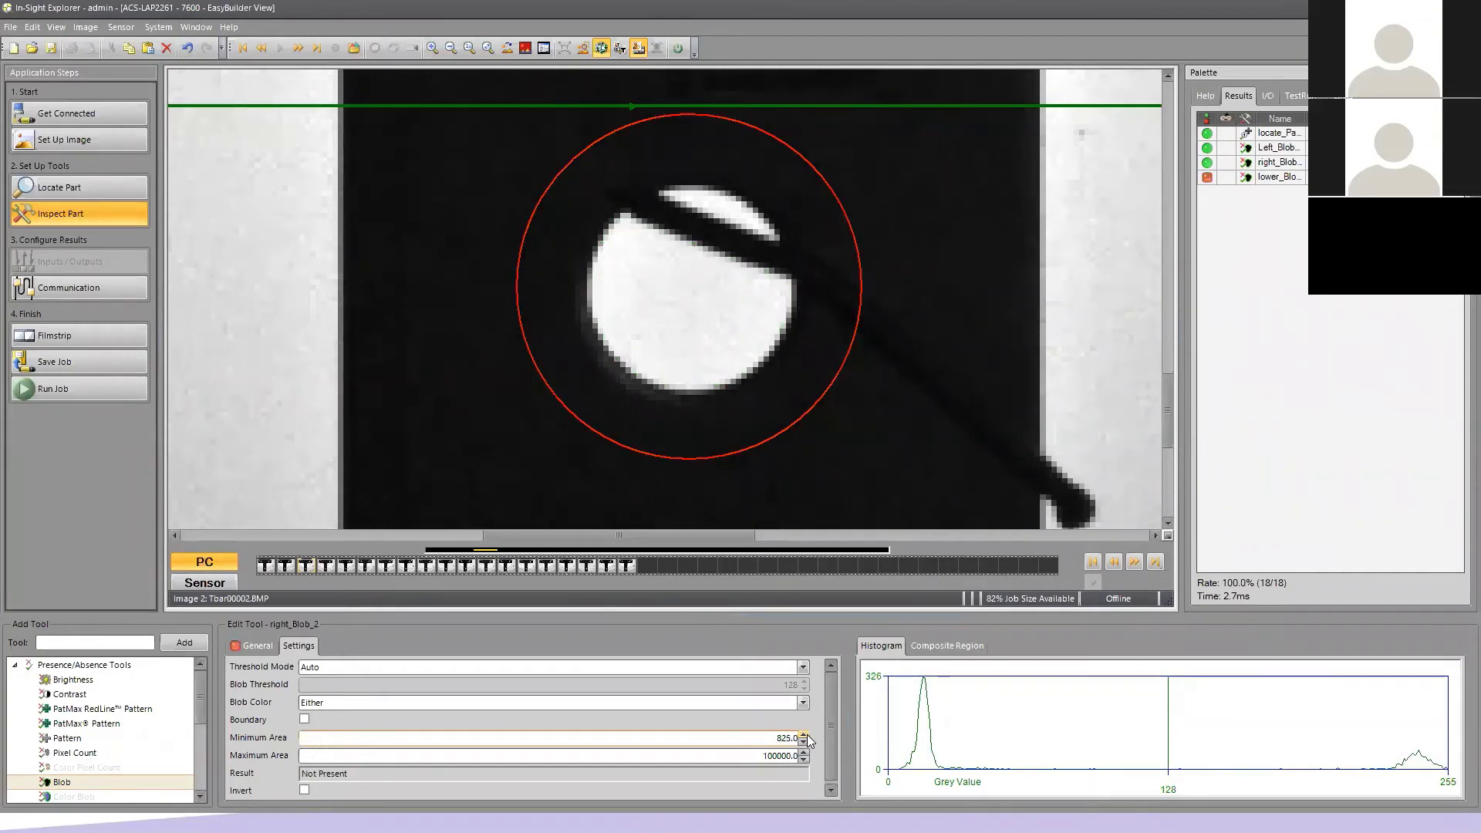
left_click(803, 741)
left_click(804, 736)
left_click(803, 741)
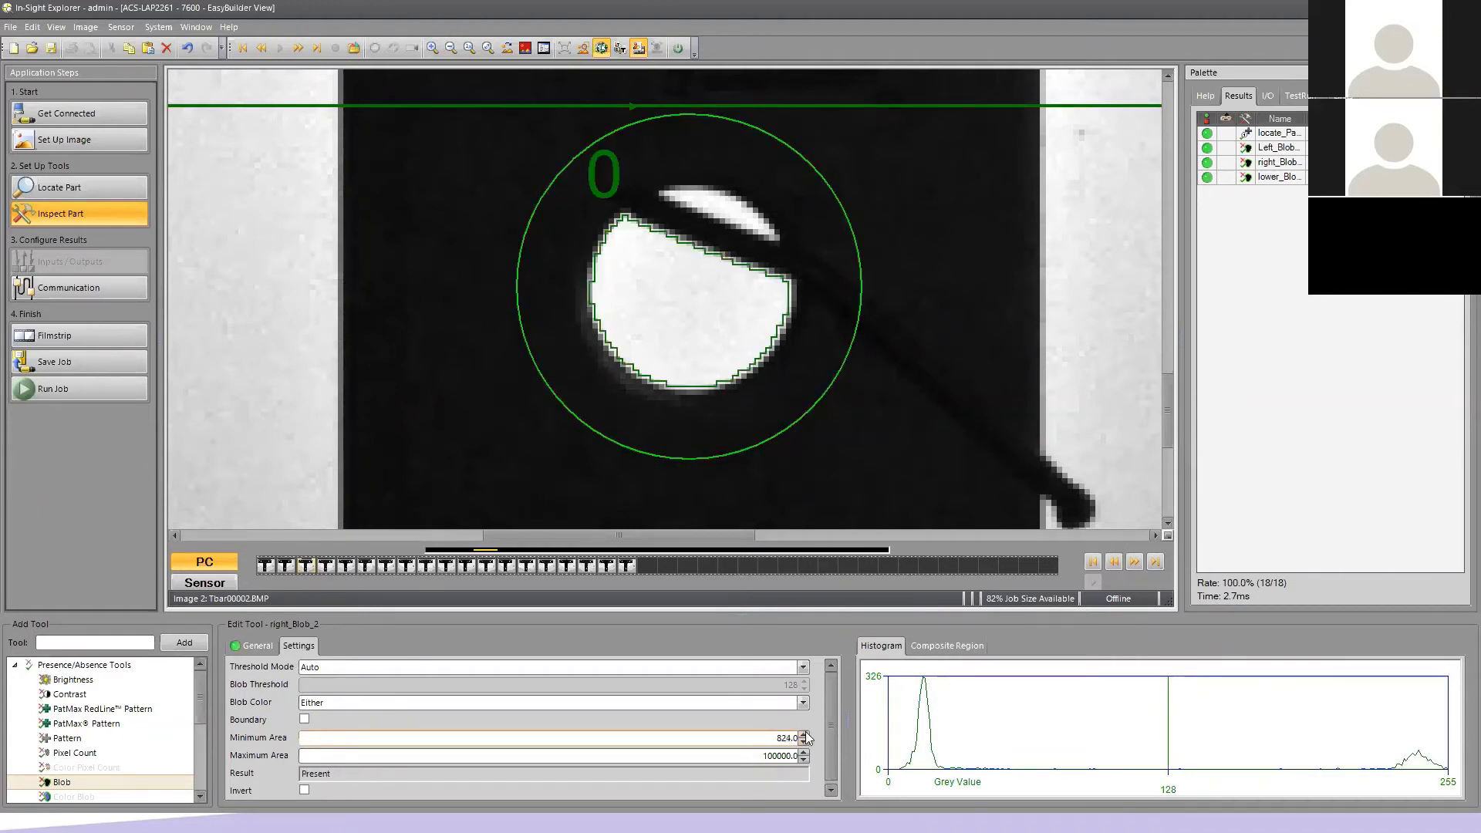
- Step the lower blob tool's Minimum Area across its 824/825 pass/fail limit once more, and set it to 900
left_click(803, 736)
left_click(803, 741)
left_click(803, 736)
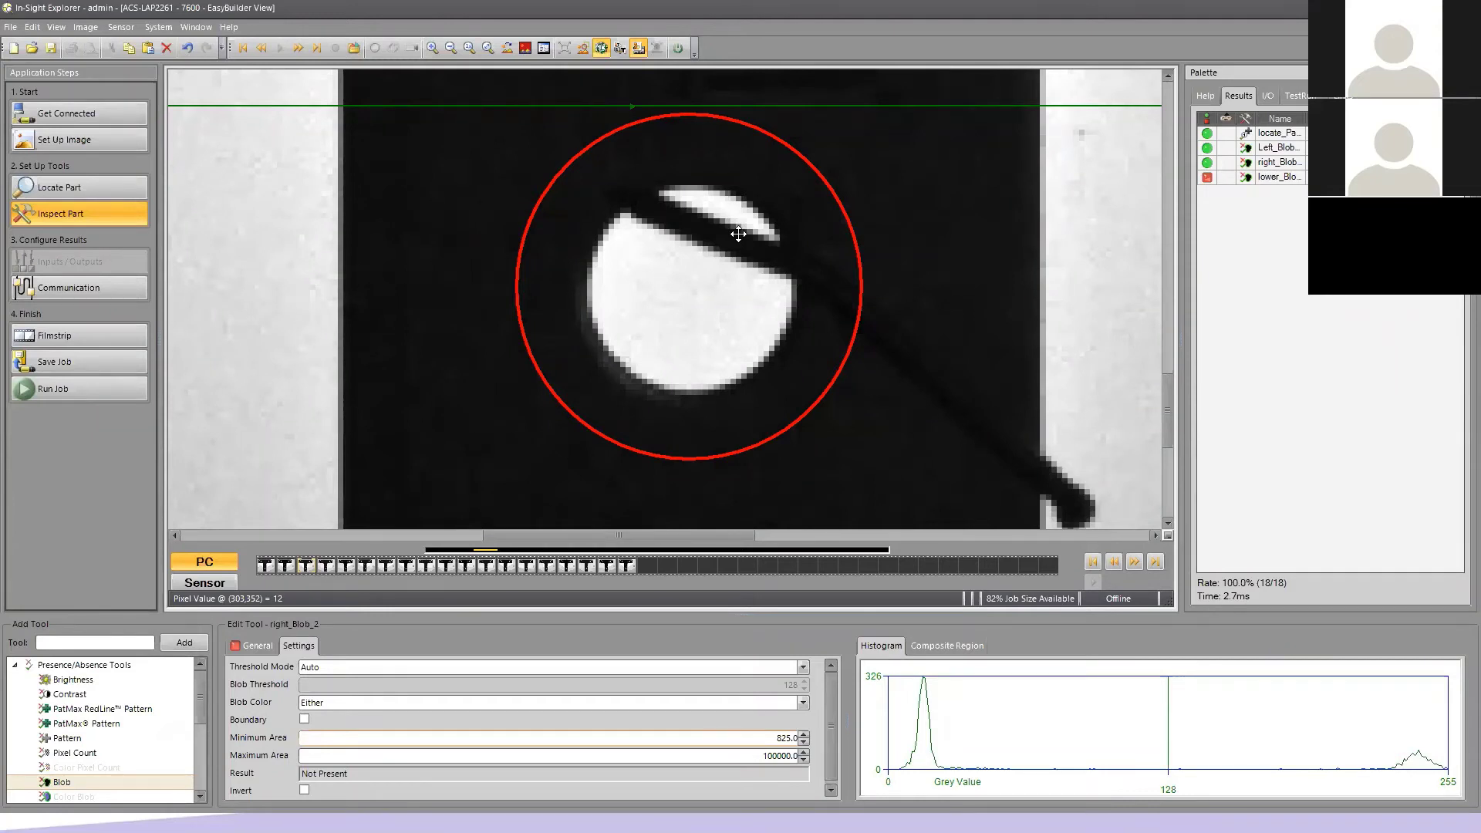
double_click(772, 738)
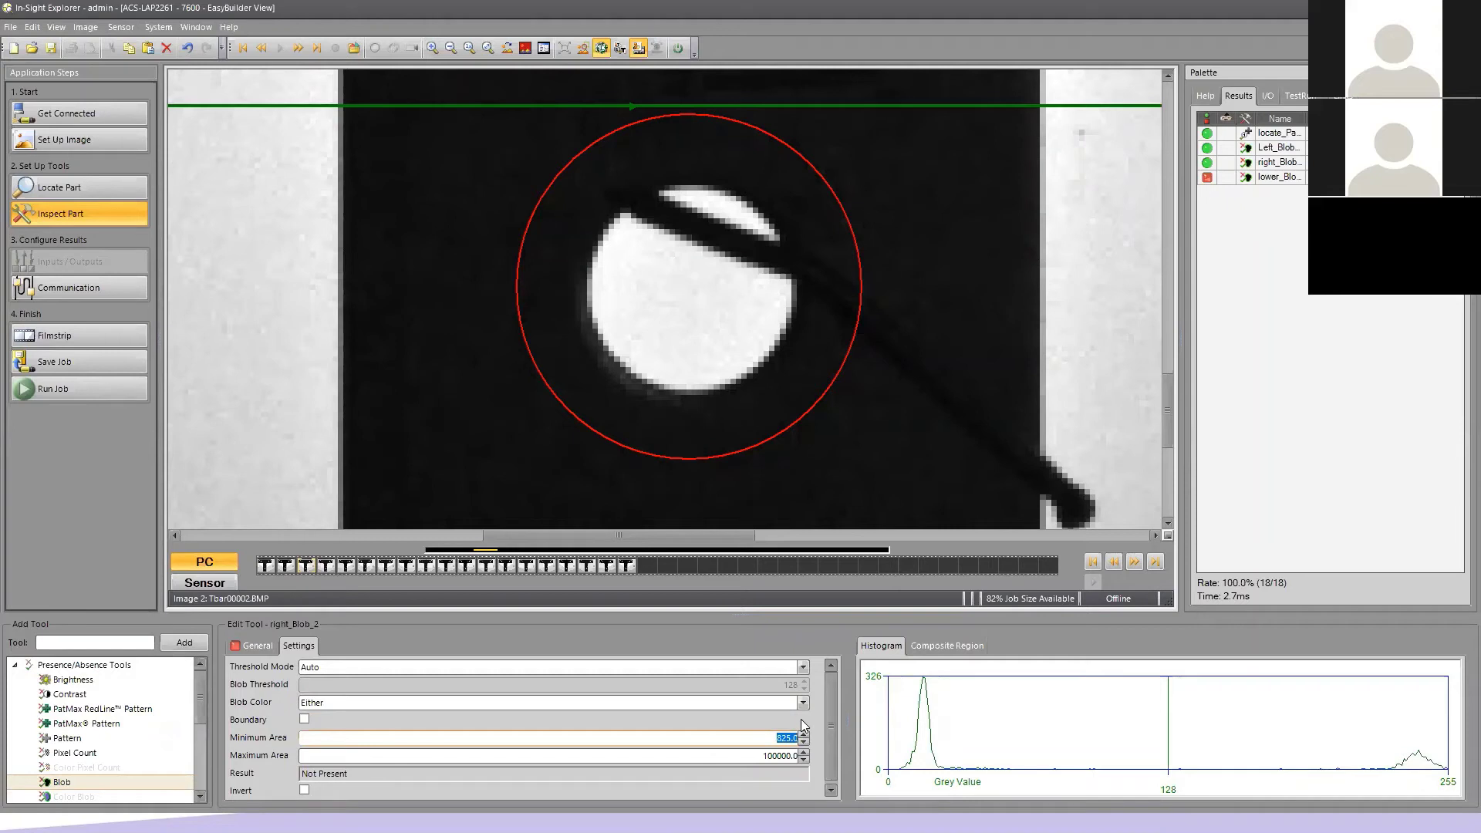
type("900")
key("Return")
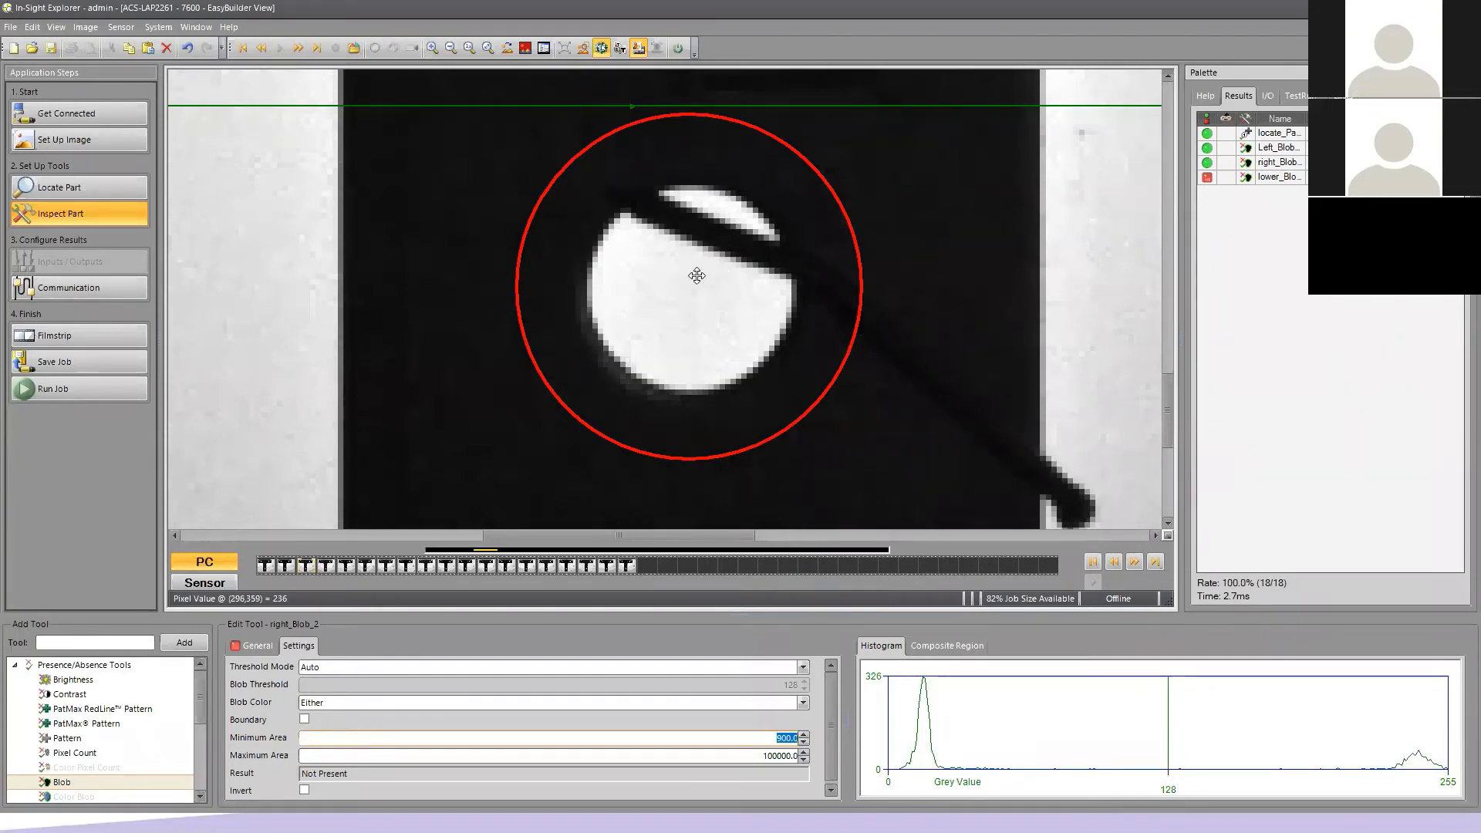
- Fit the whole T bar in view and play through the filmstrip images to check the three hole tools with Minimum Area 900
left_click(486, 48)
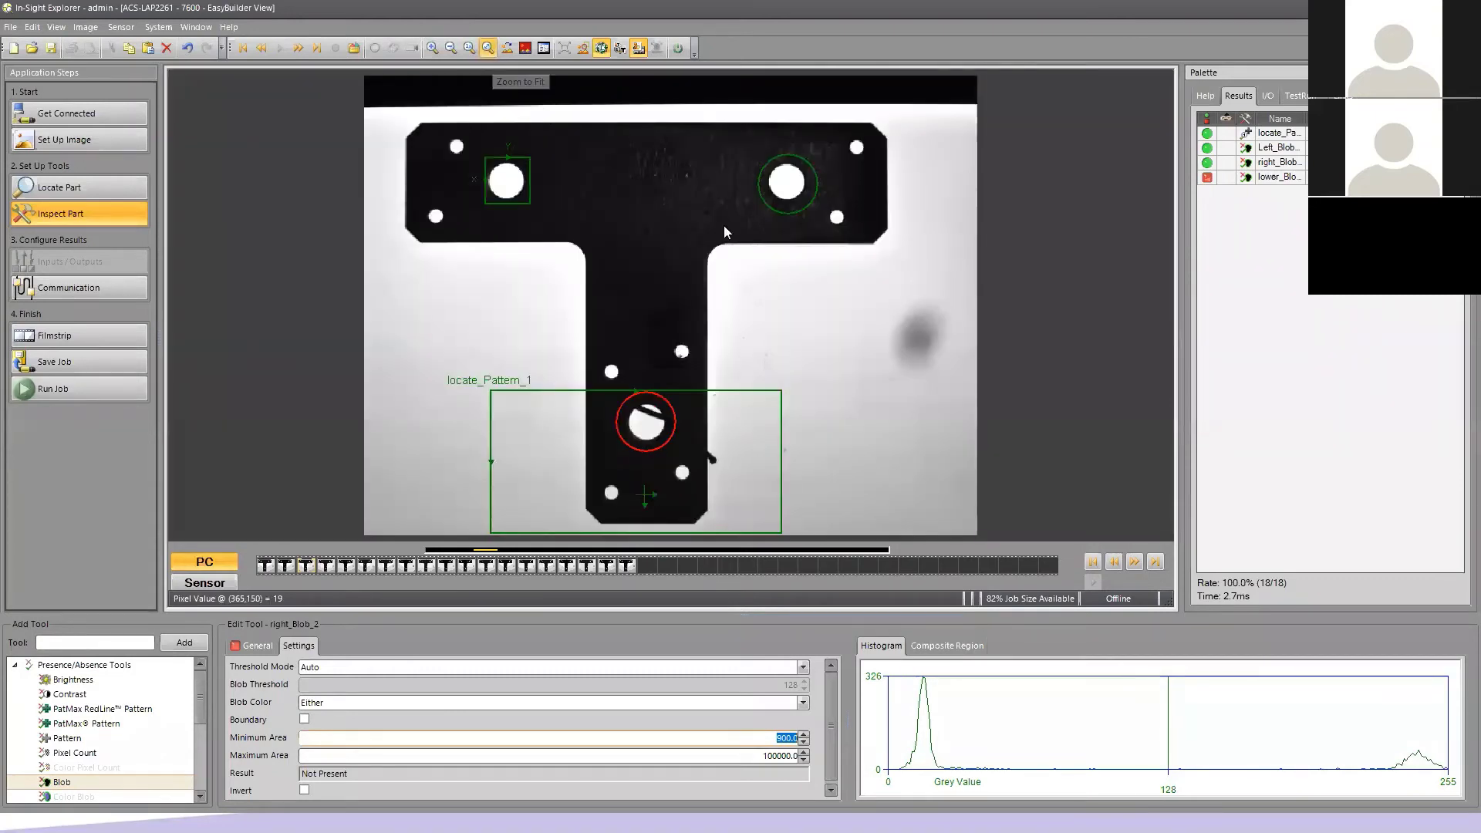
left_click(1120, 567)
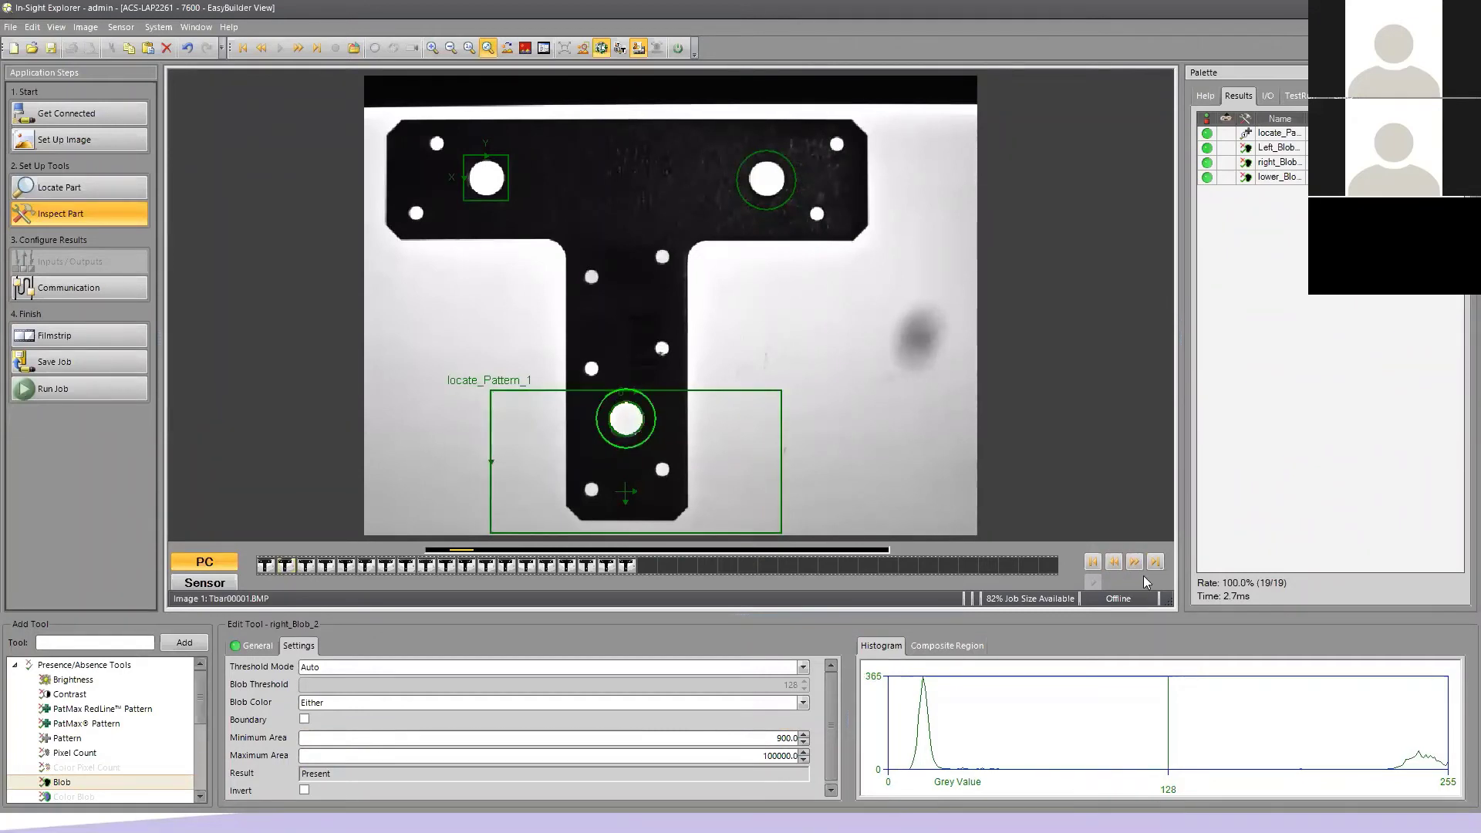
left_click(1135, 564)
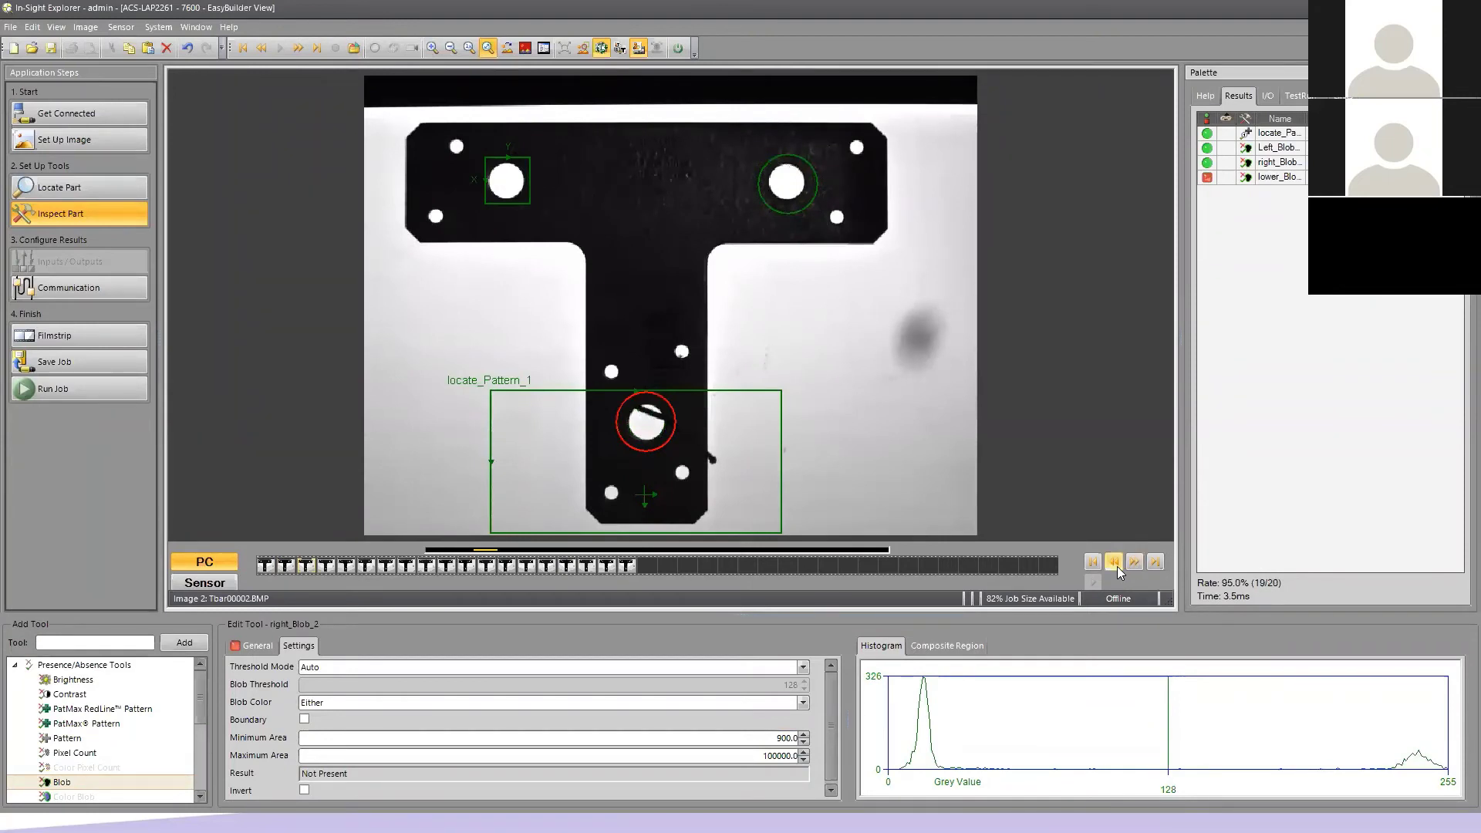
left_click(1134, 565)
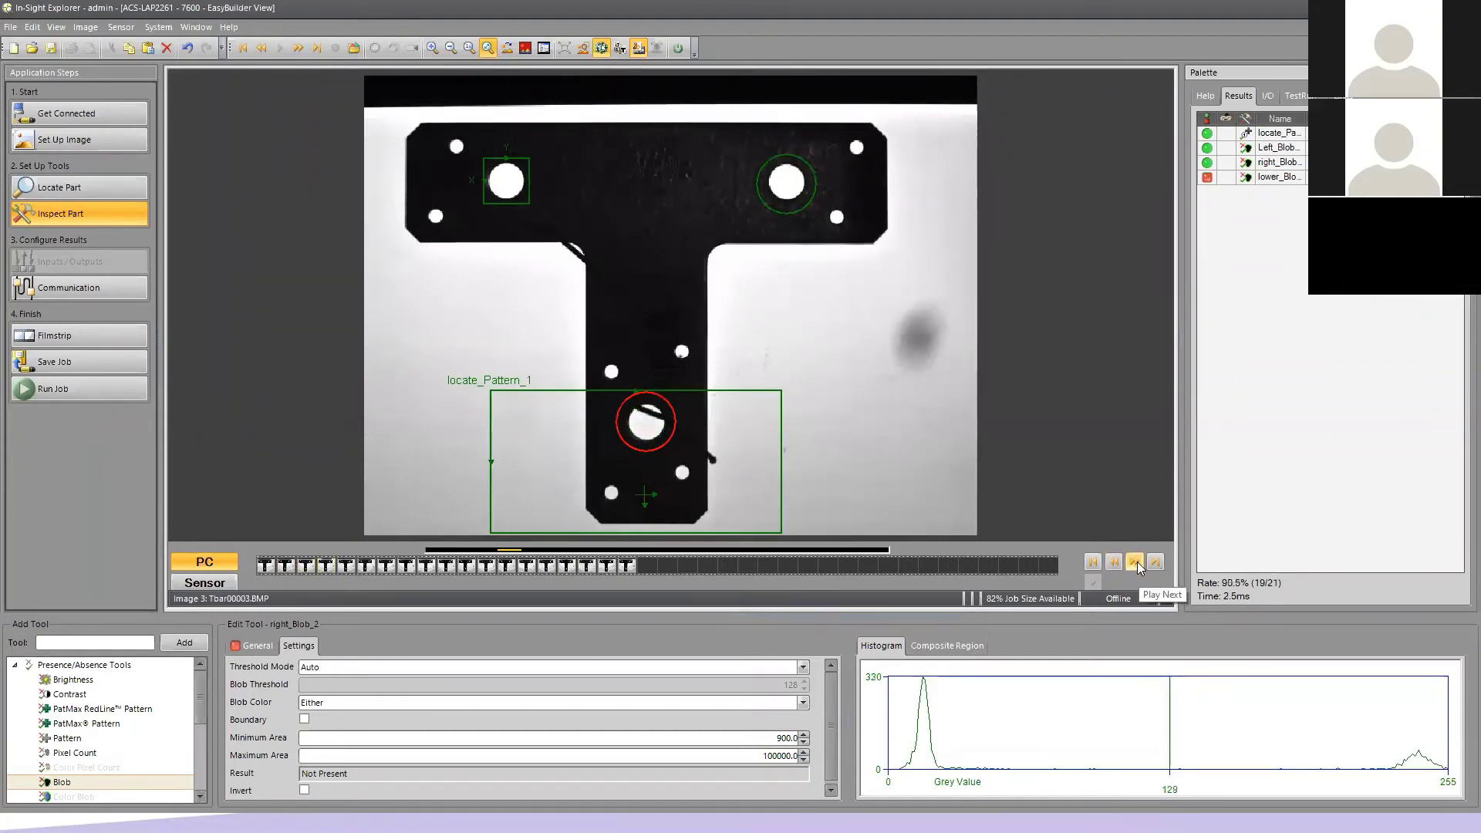
left_click(1135, 564)
left_click(1134, 564)
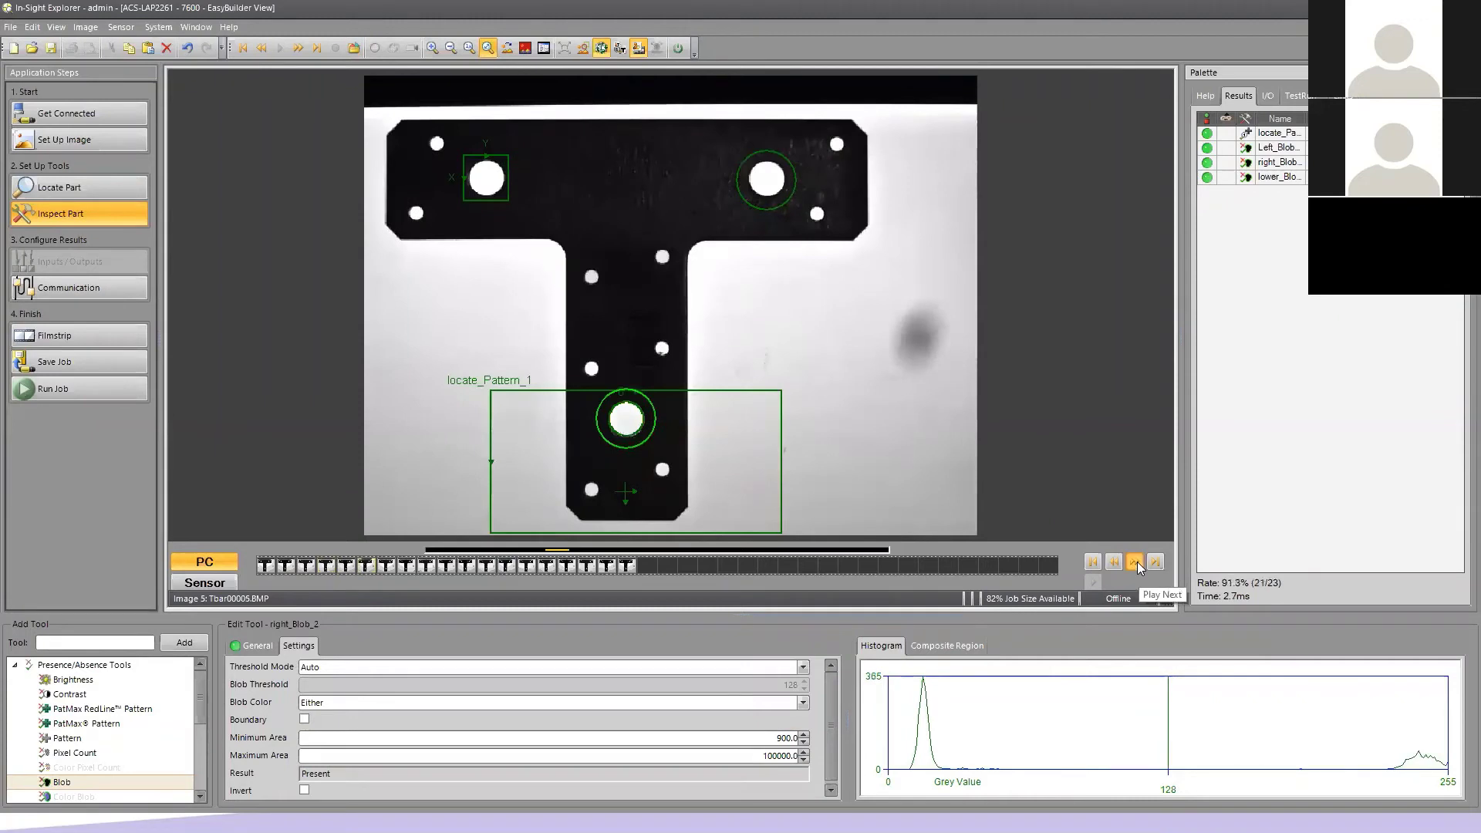
left_click(1137, 564)
left_click(1137, 565)
left_click(1137, 565)
left_click(1137, 564)
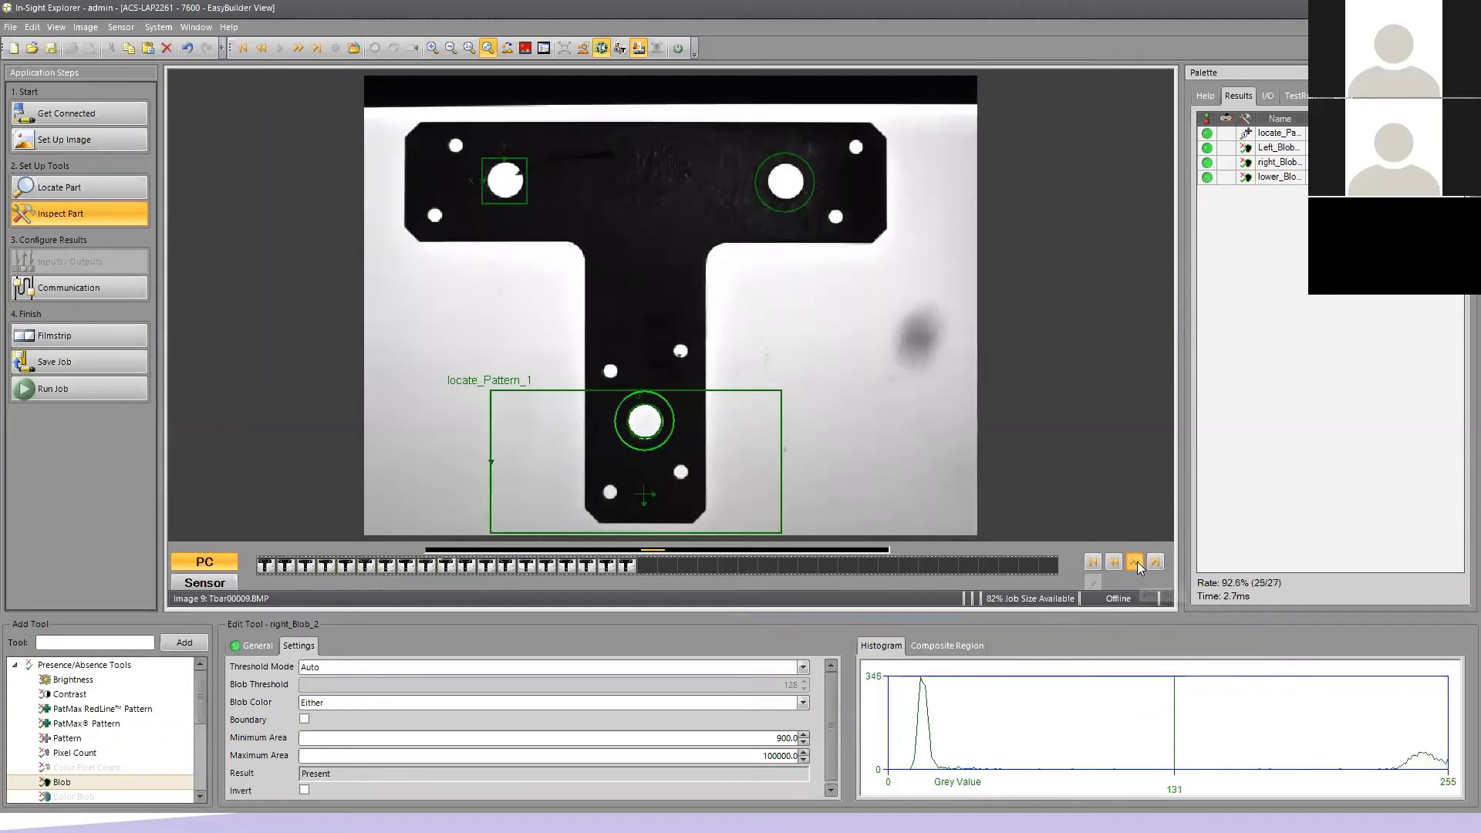
left_click(1135, 563)
left_click(1135, 563)
left_click(1136, 563)
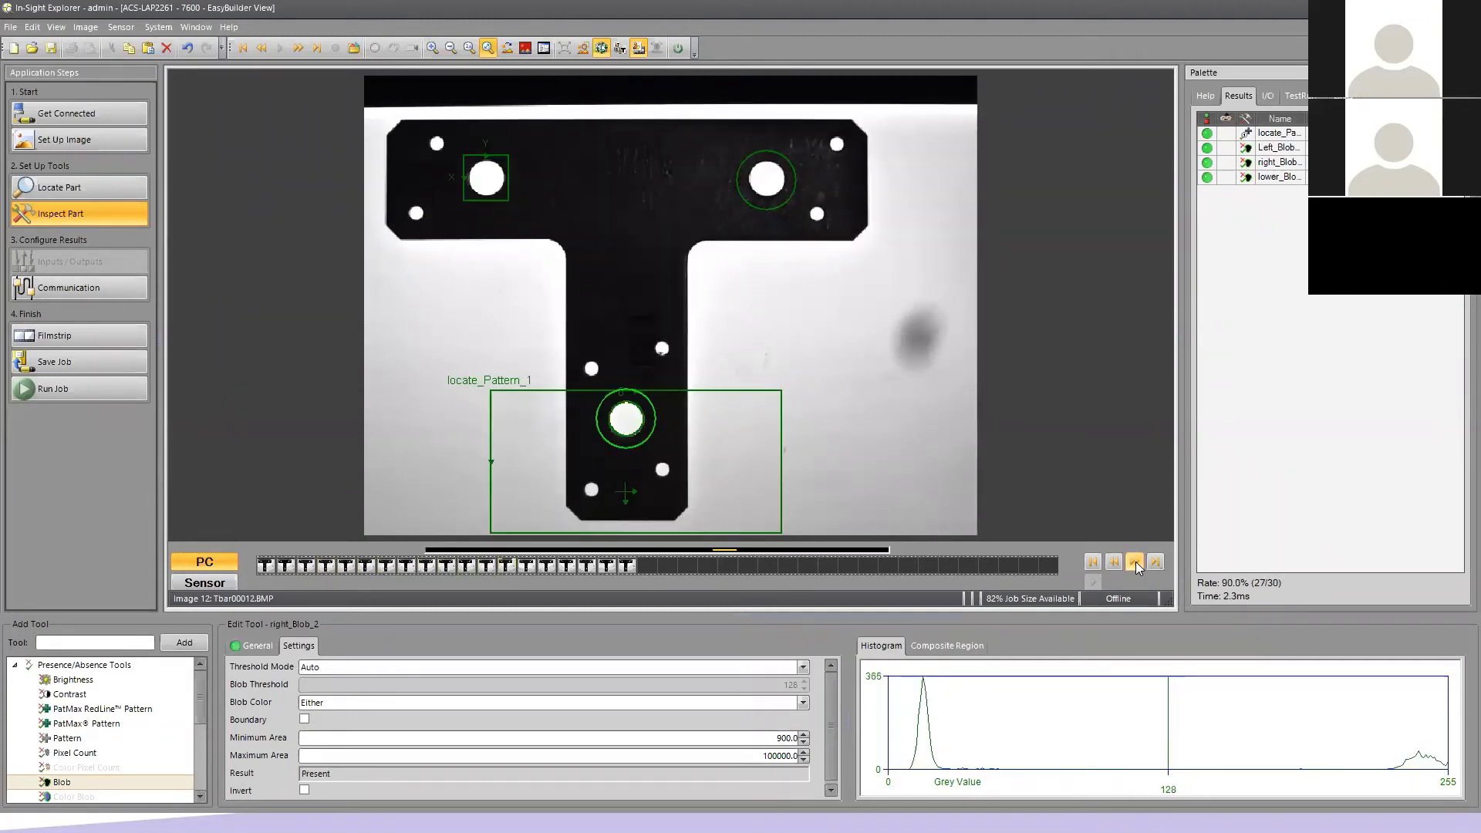
left_click(1136, 564)
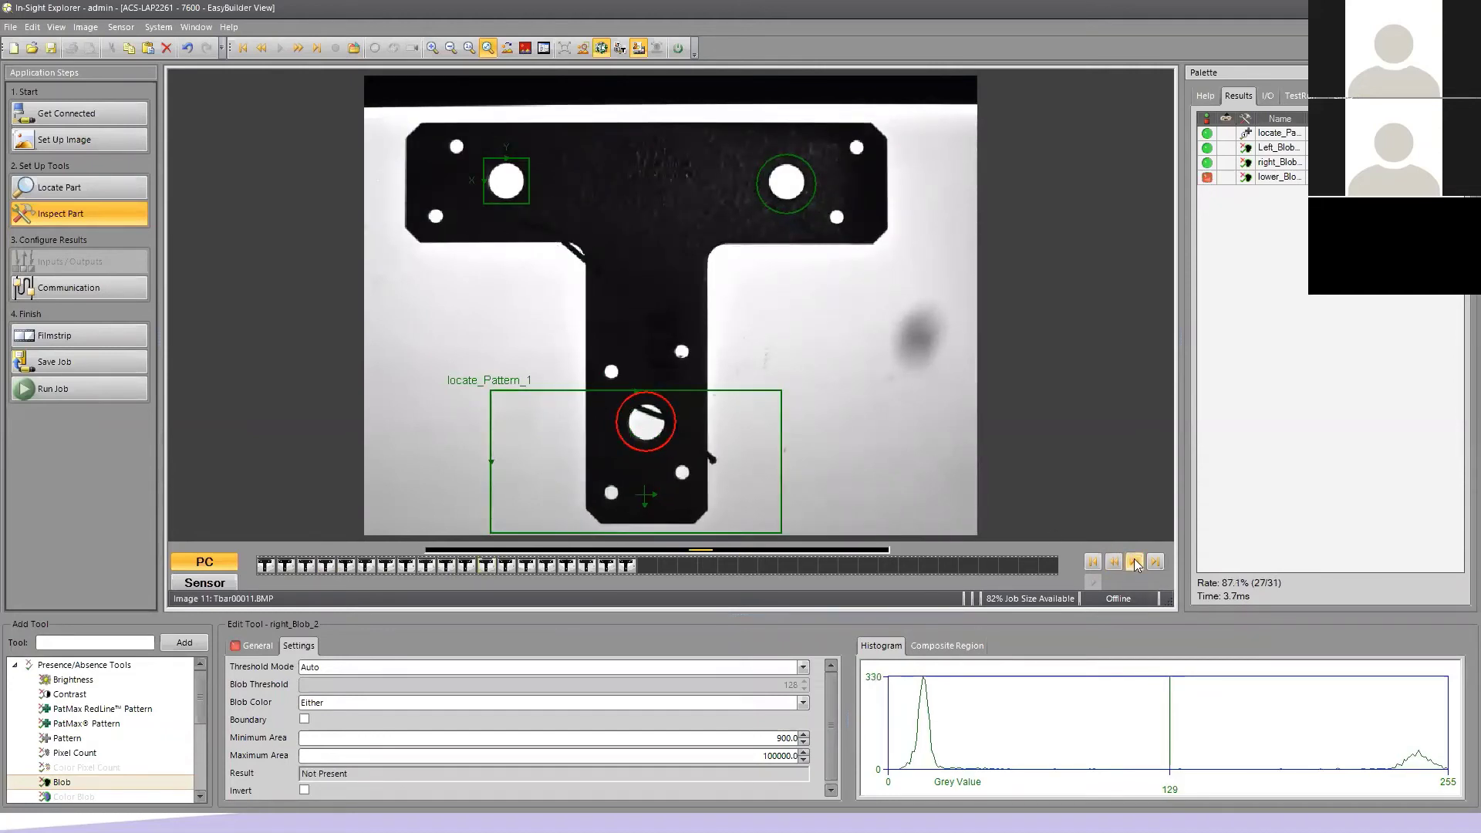
left_click(1135, 564)
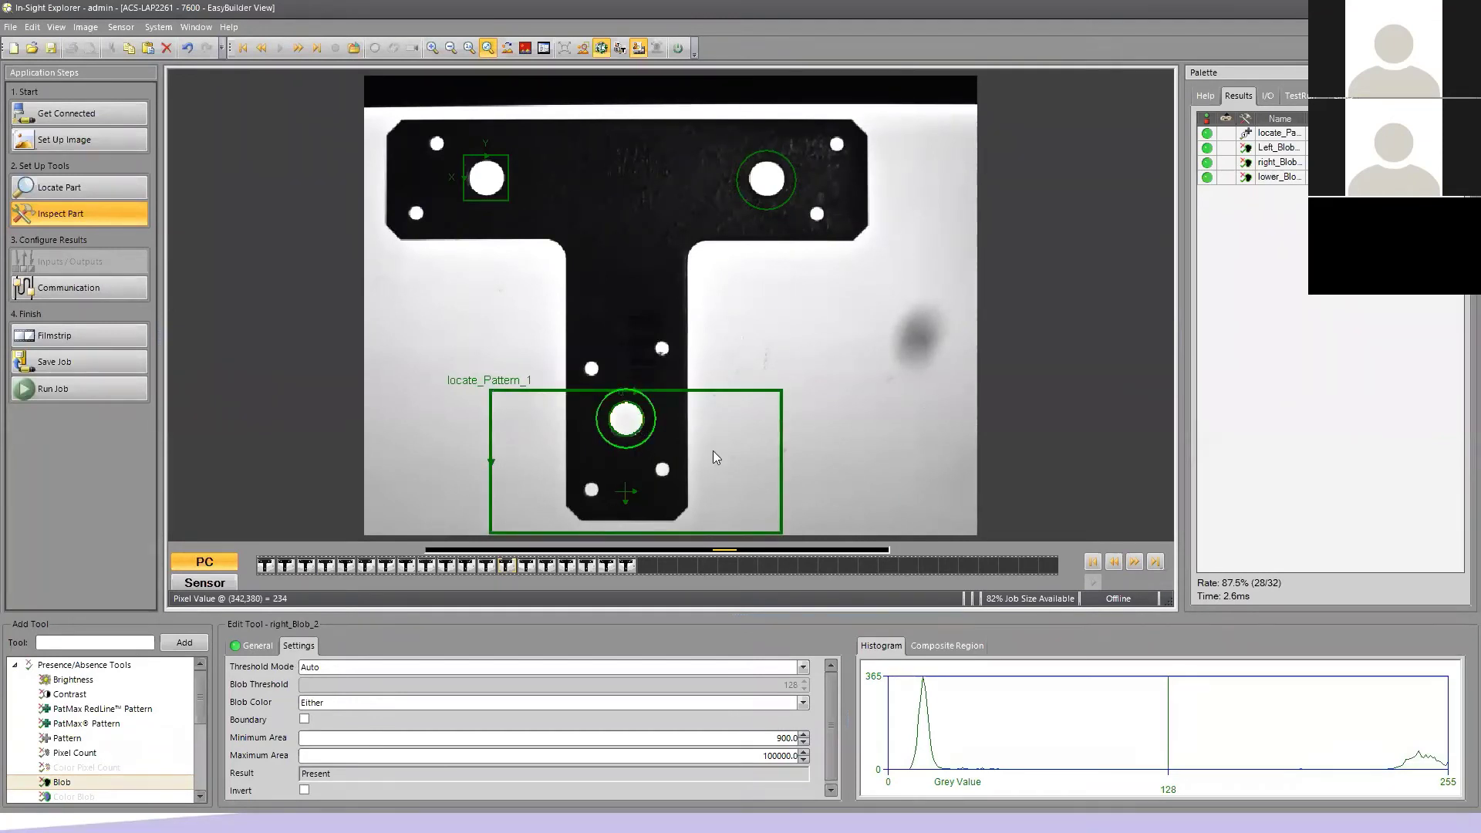
- Compare the small holes in Tbar00000.BMP and Tbar00001.BMP, and return to Tbar00000.BMP
left_click(1094, 562)
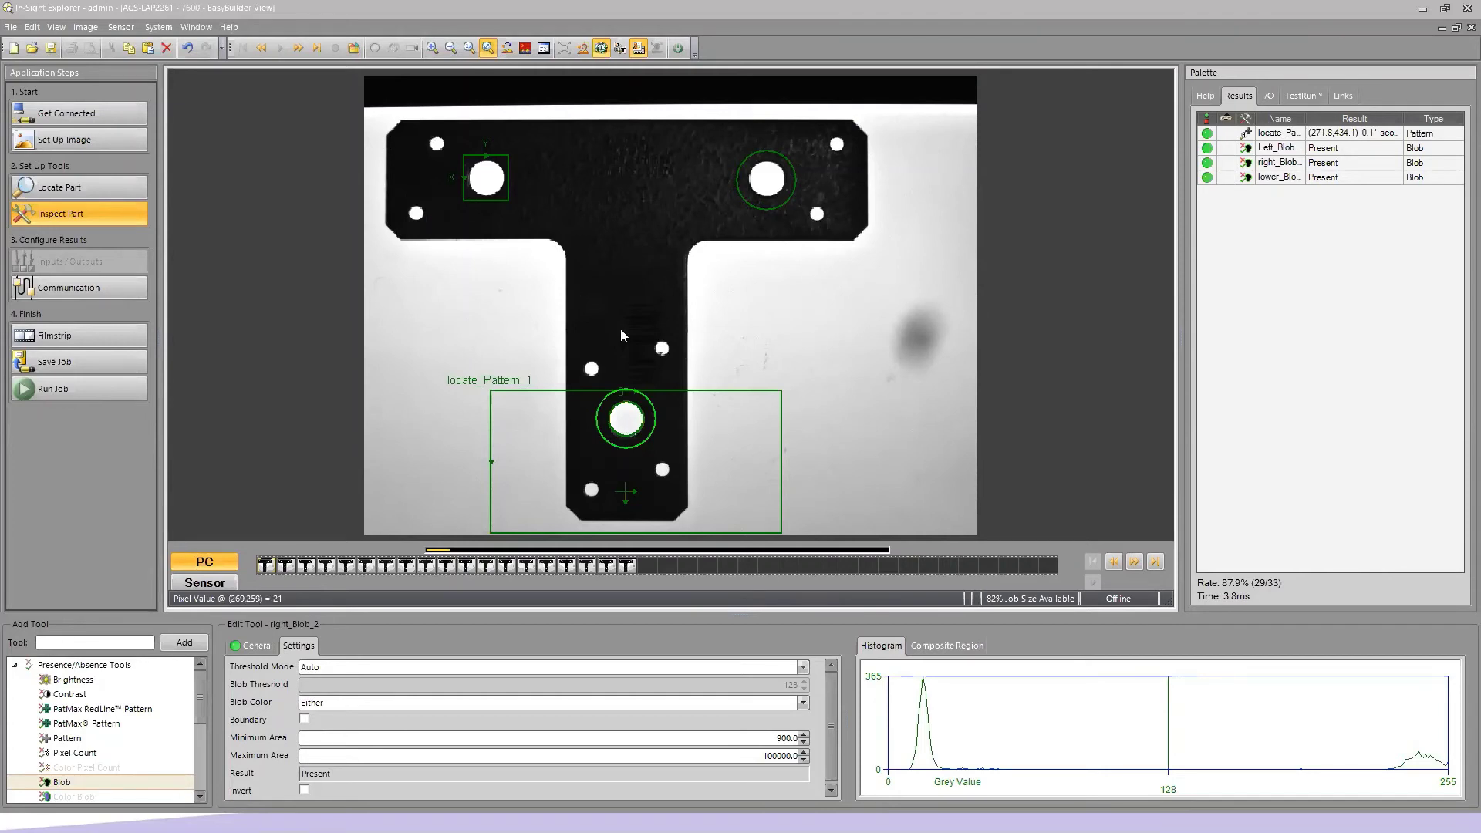
left_click(1134, 562)
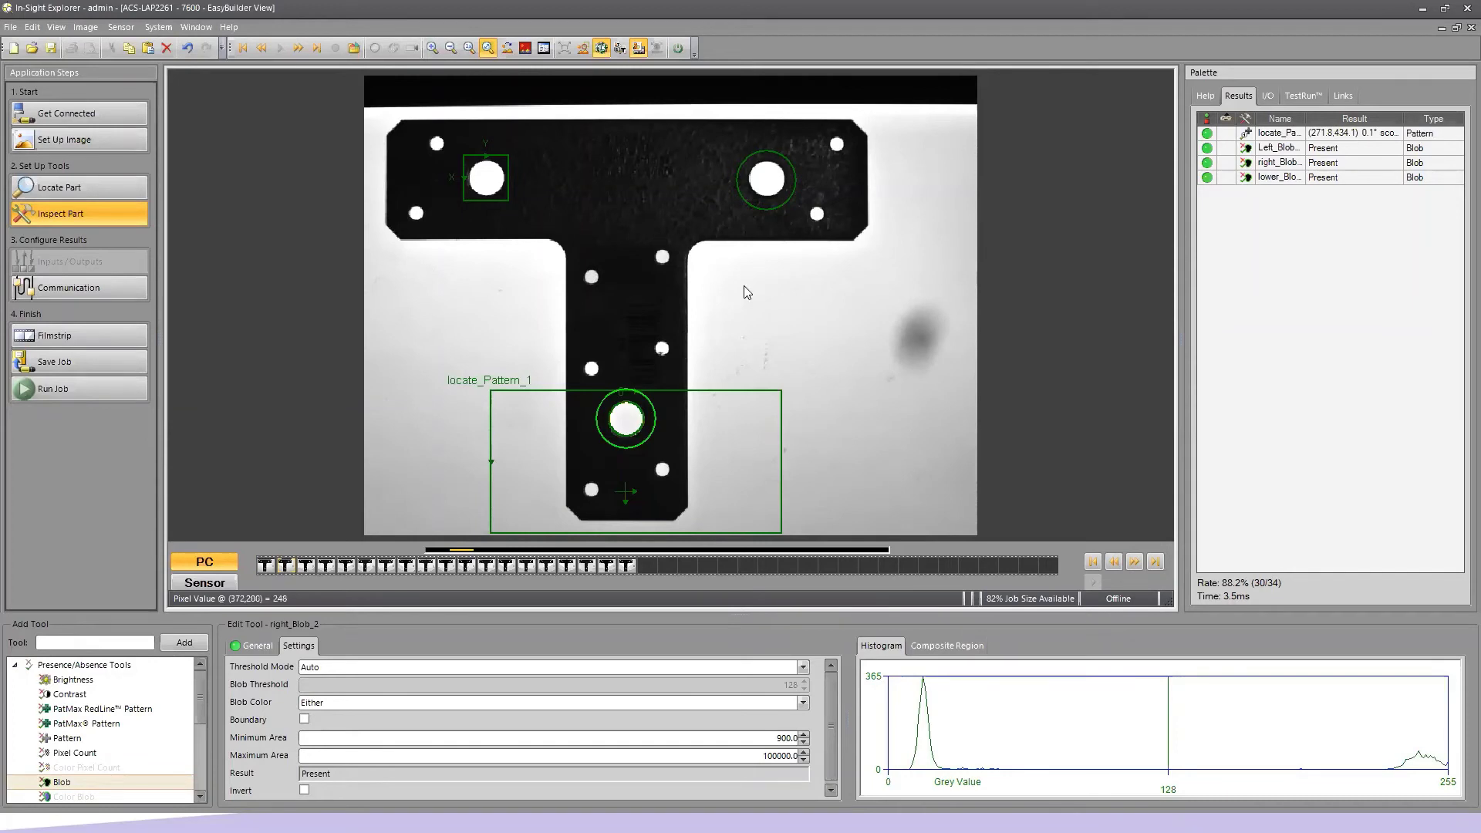
left_click(1094, 562)
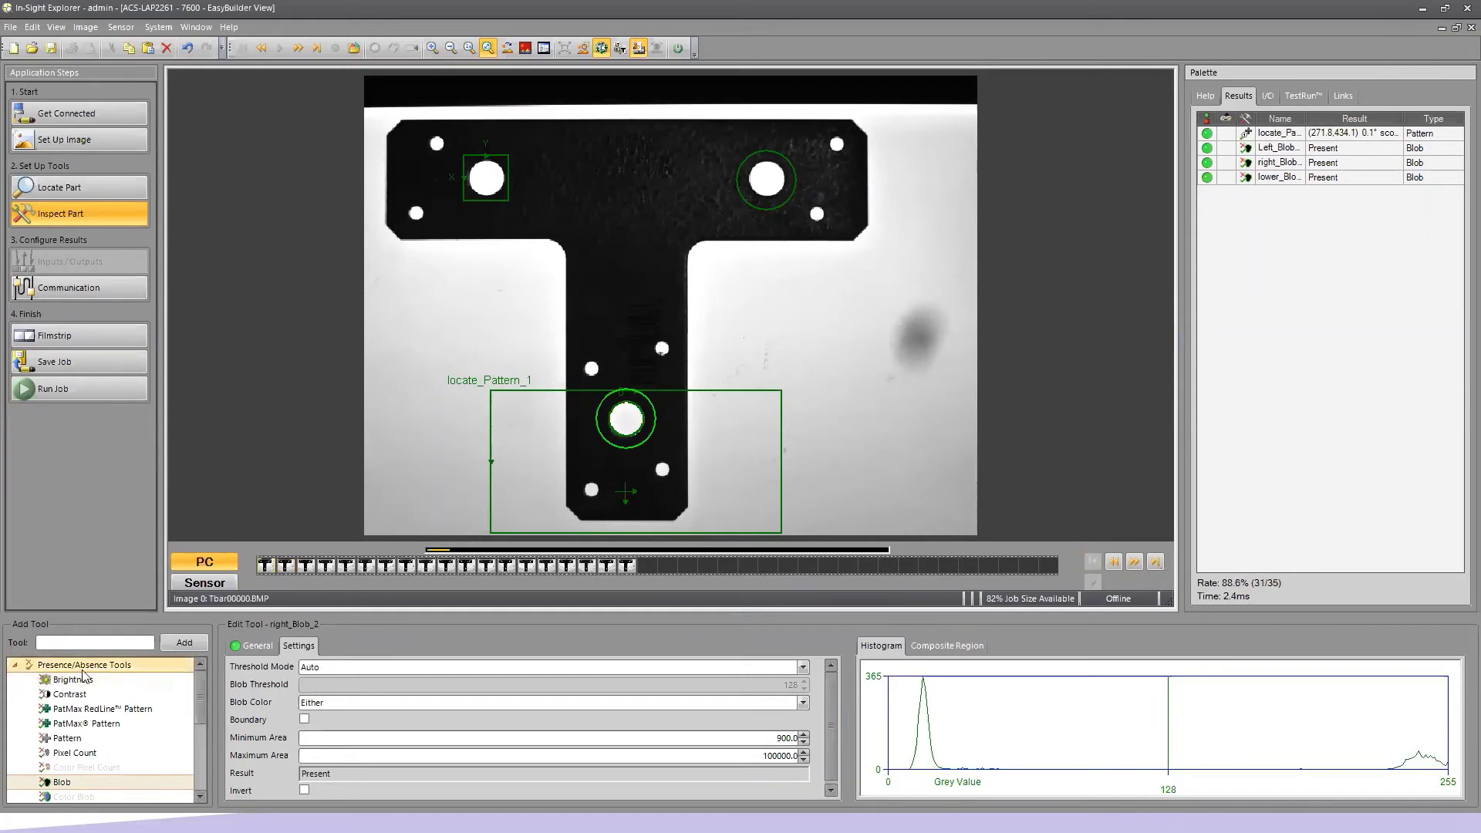
- Add a Blobs counting tool with a rectangular region enclosing the entire T bar
left_click(16, 666)
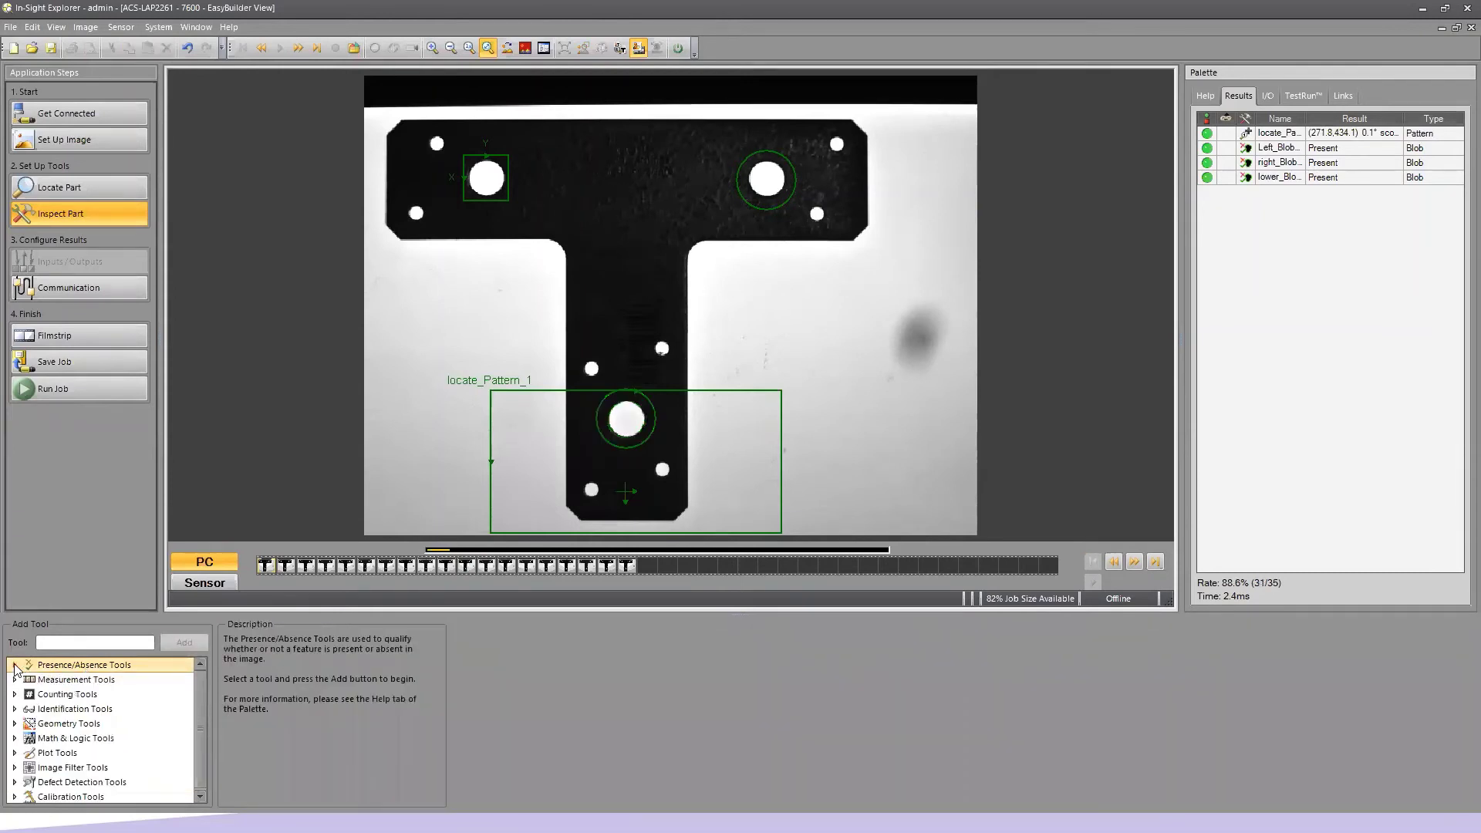
left_click(16, 695)
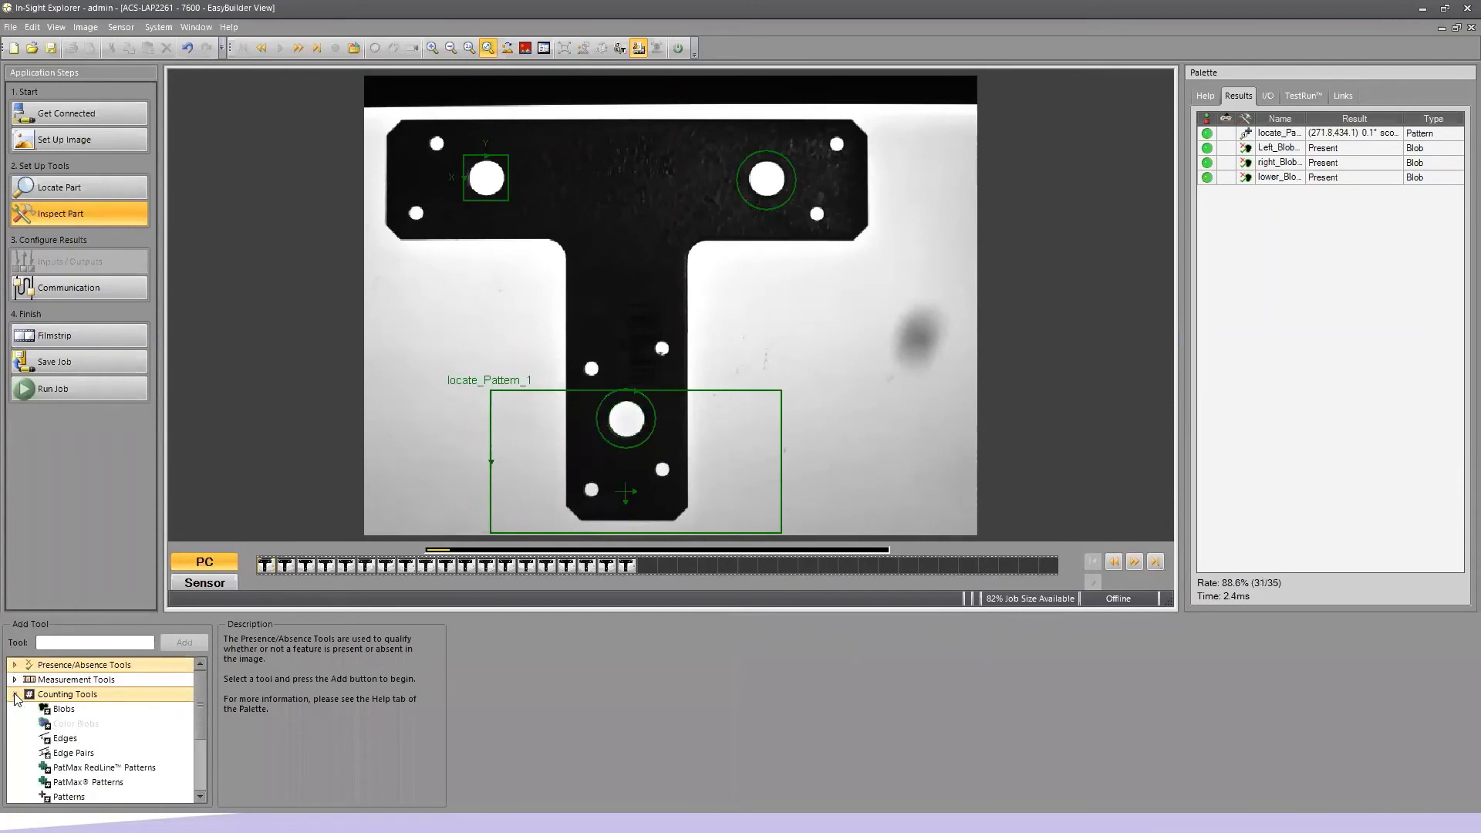
left_click(65, 709)
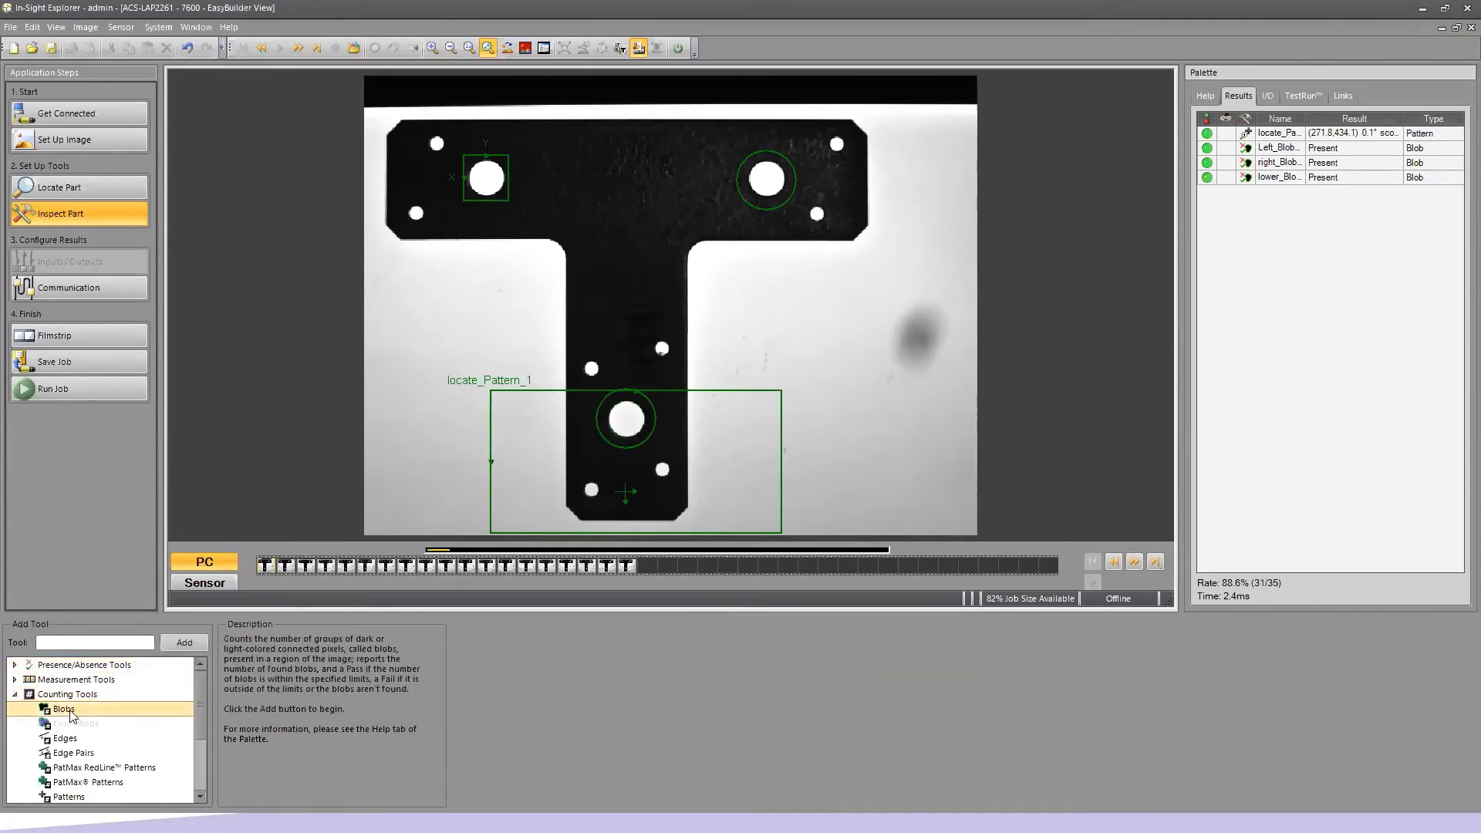
left_click(184, 643)
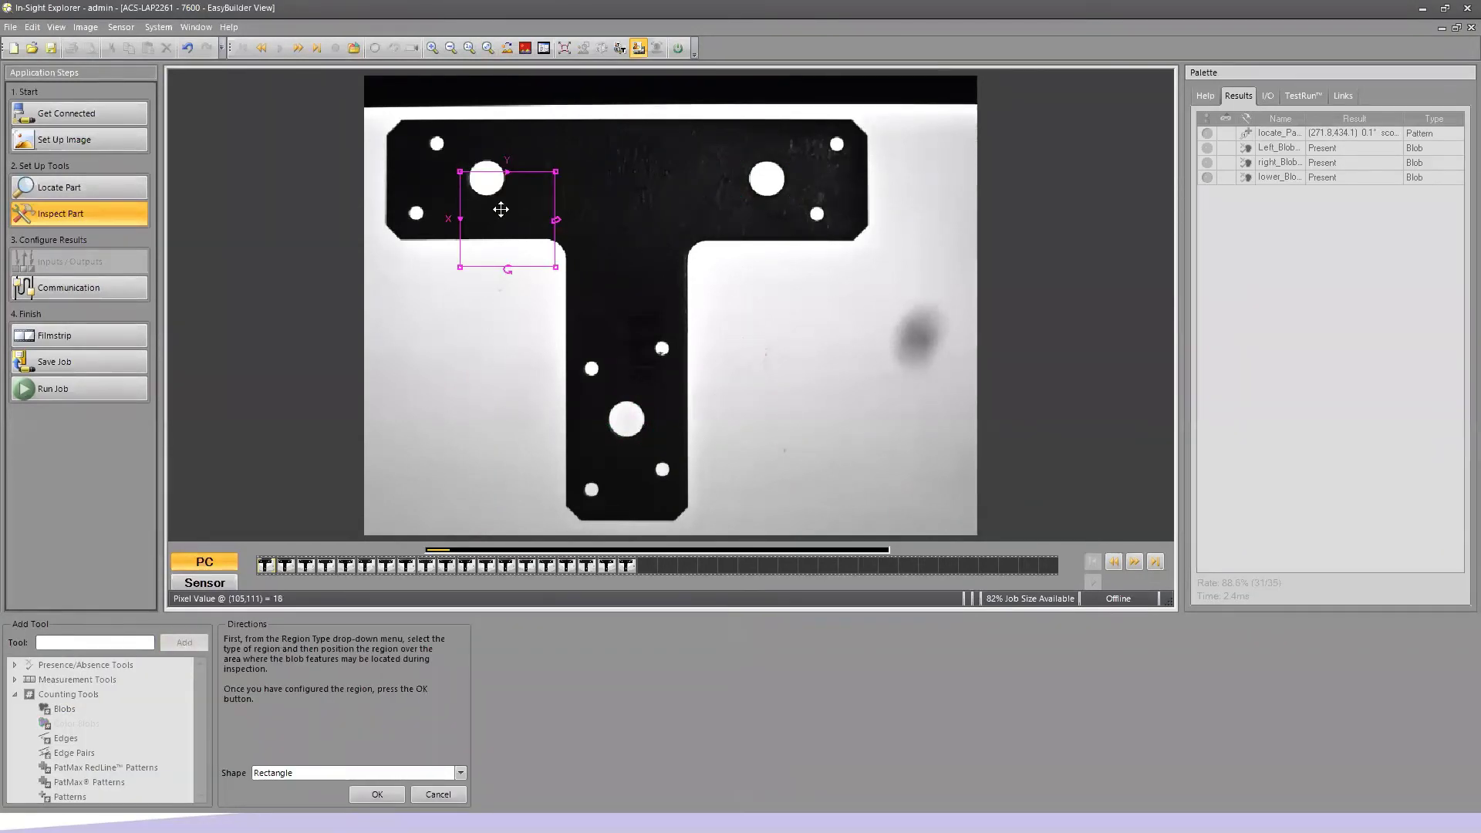
left_click_drag(527, 220, 444, 160)
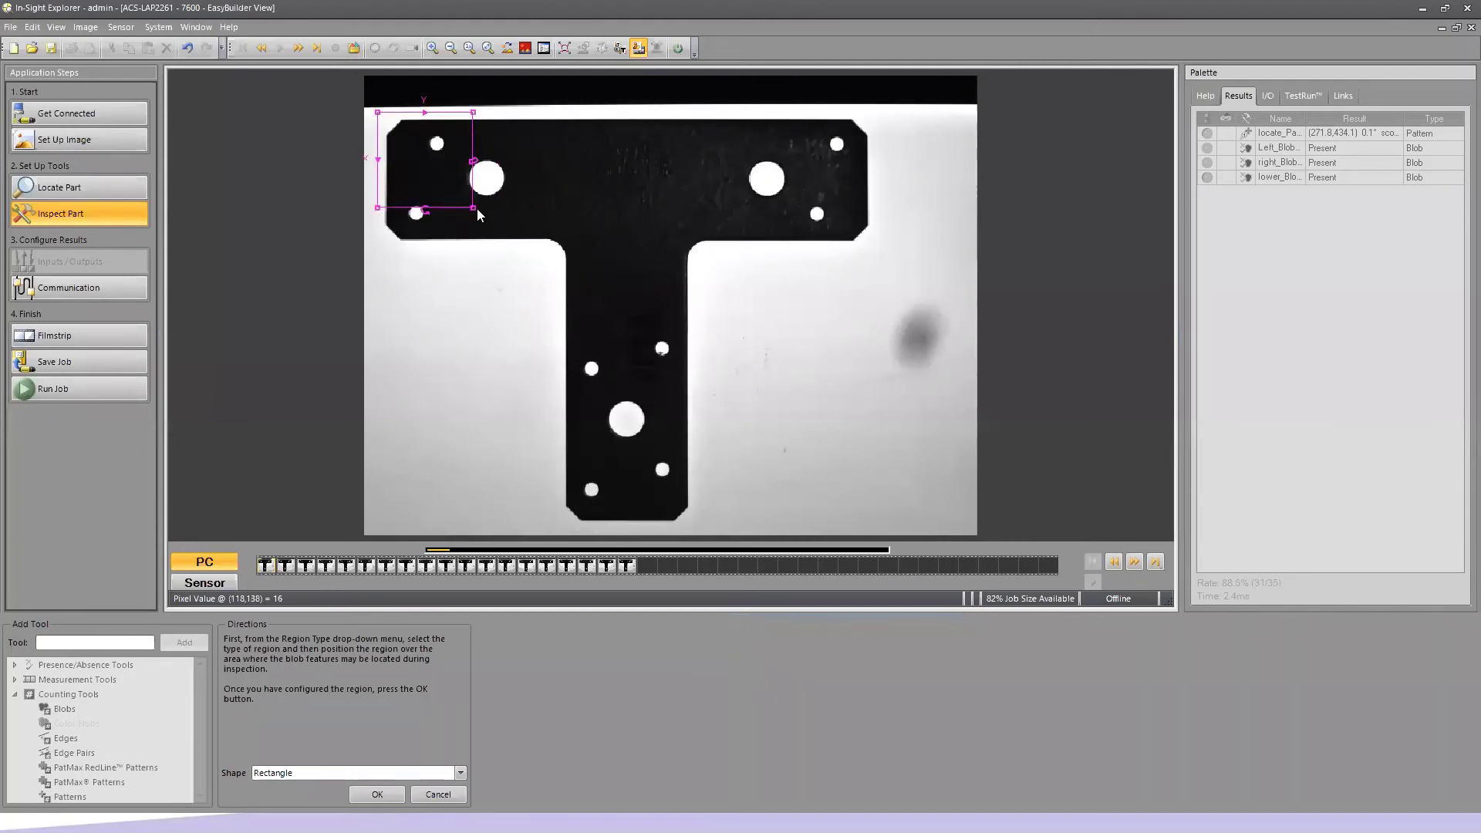
left_click_drag(489, 229, 891, 528)
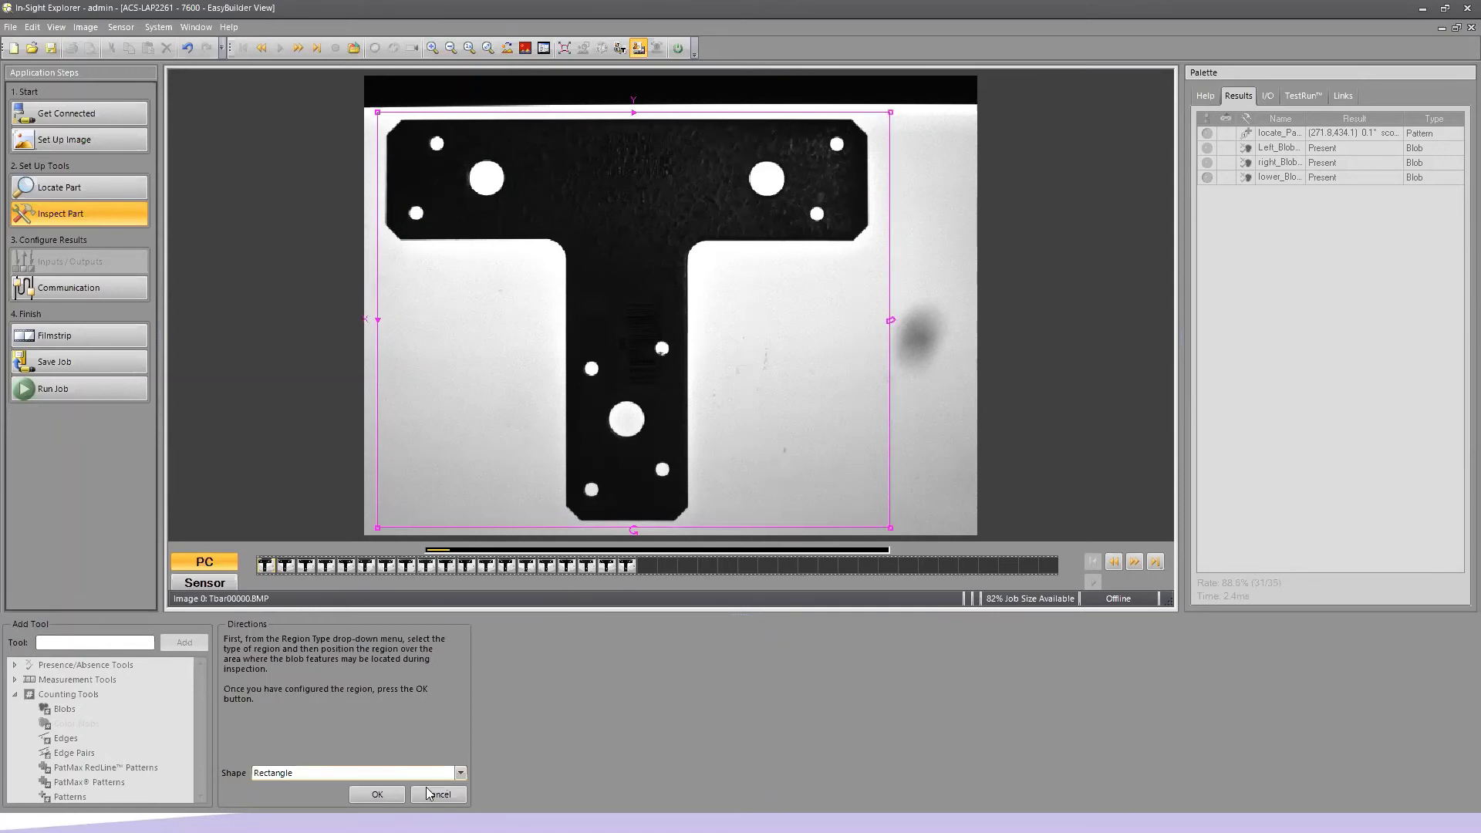
left_click(392, 798)
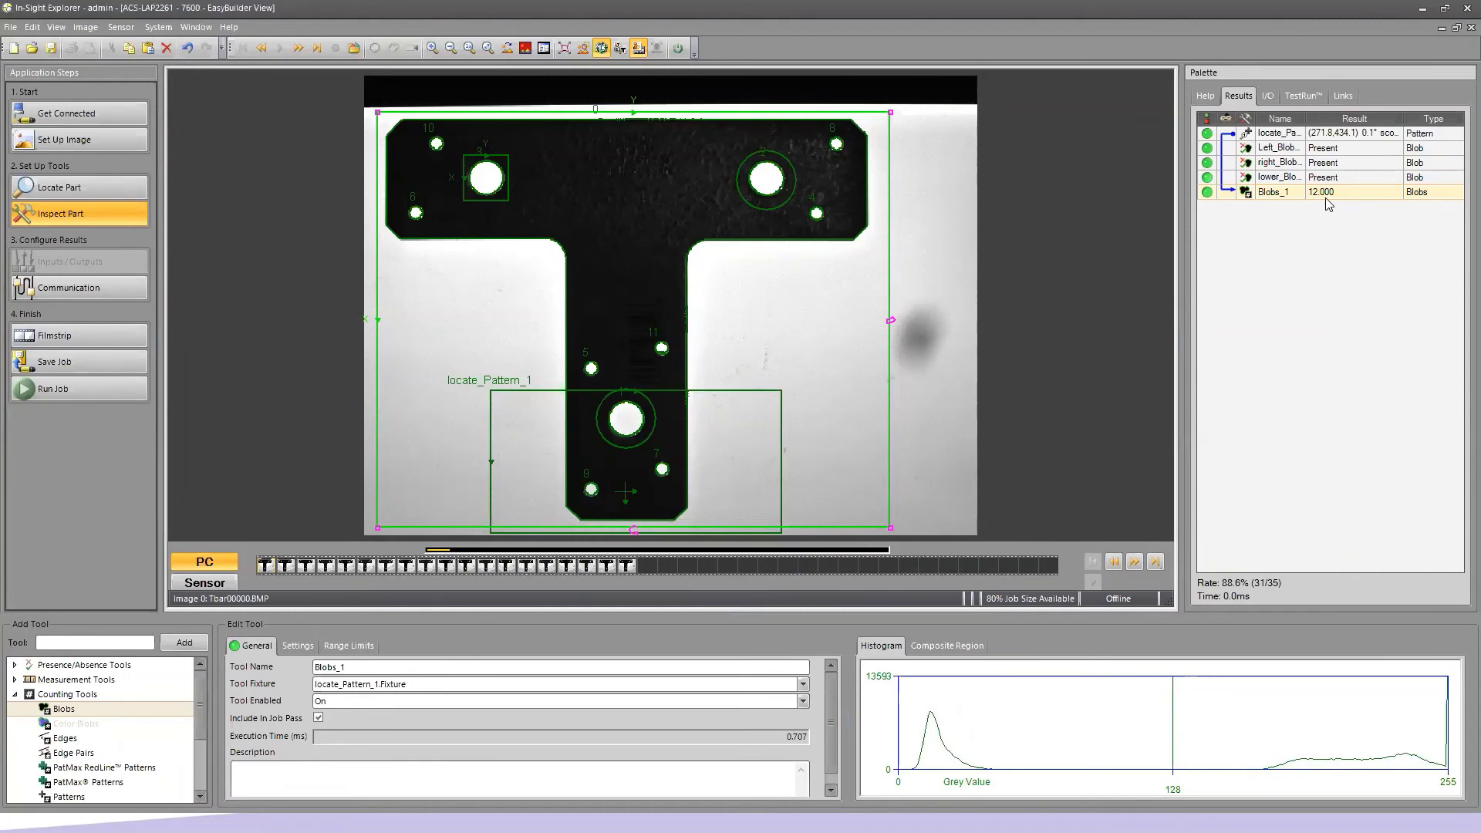
- Set the Blobs_1 tool's Blob Color to White and its Maximum Area to 450 pixels
left_click(298, 646)
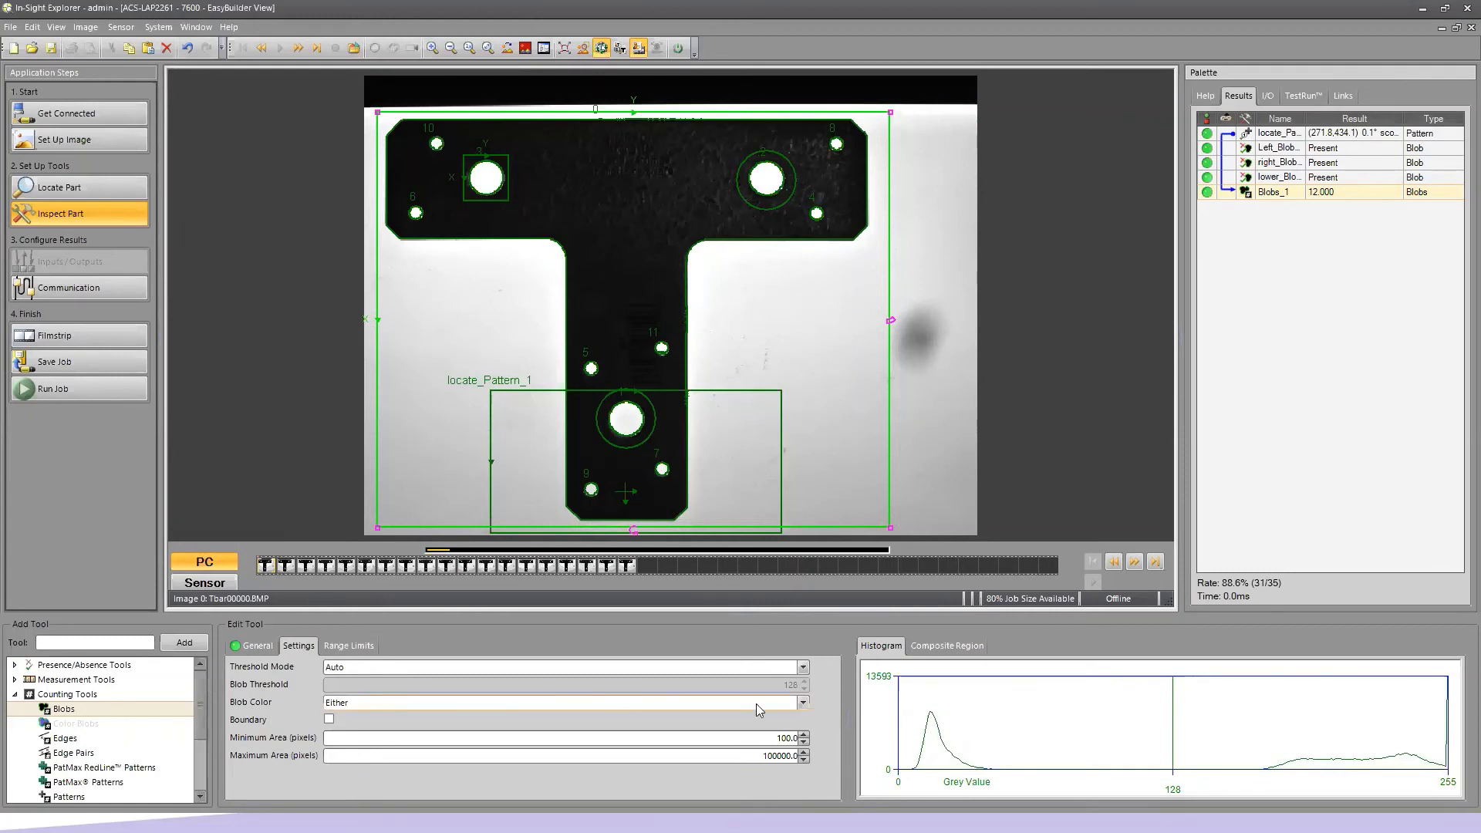
left_click(804, 704)
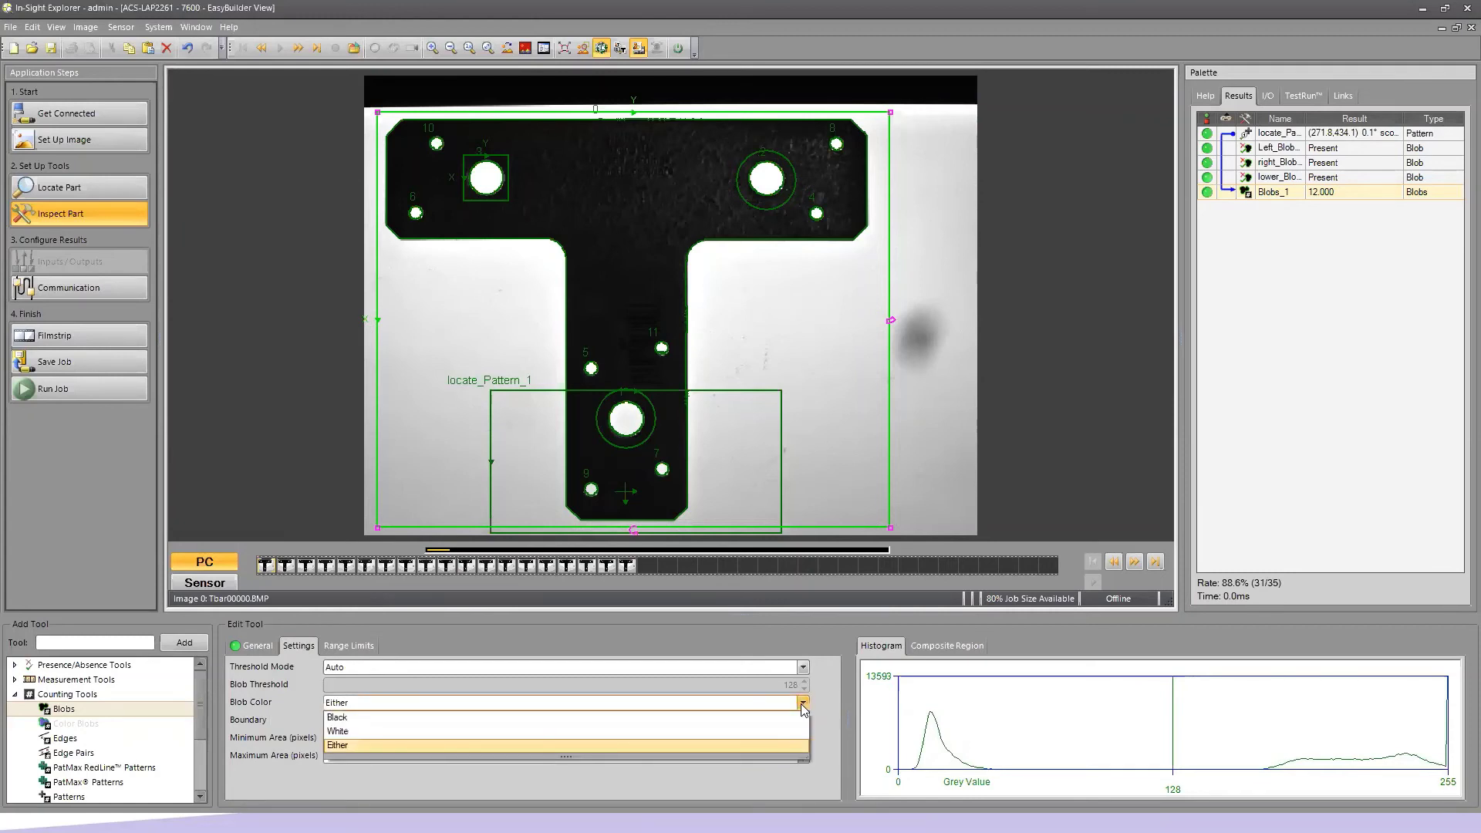
left_click(350, 733)
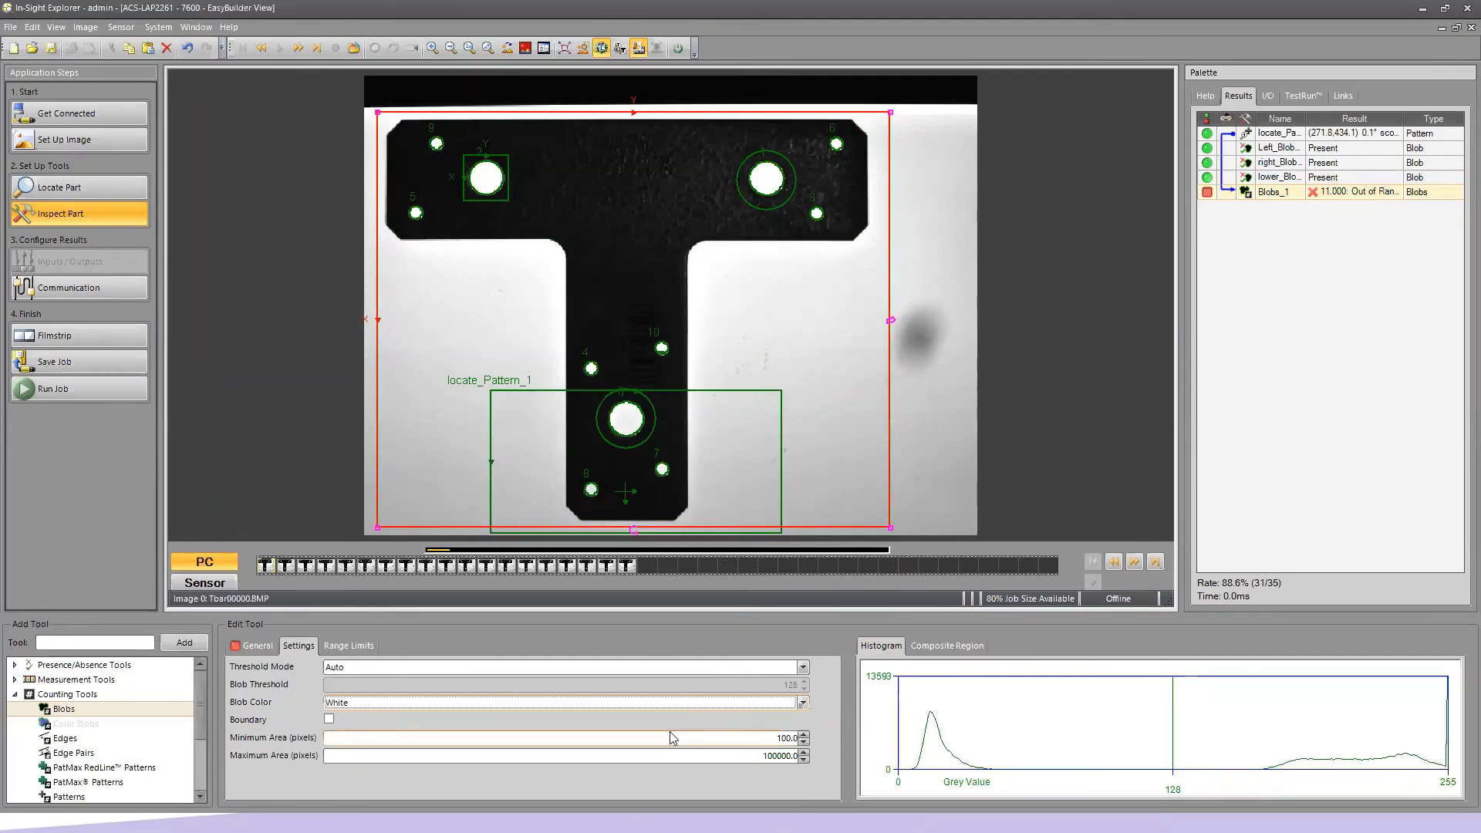
double_click(764, 757)
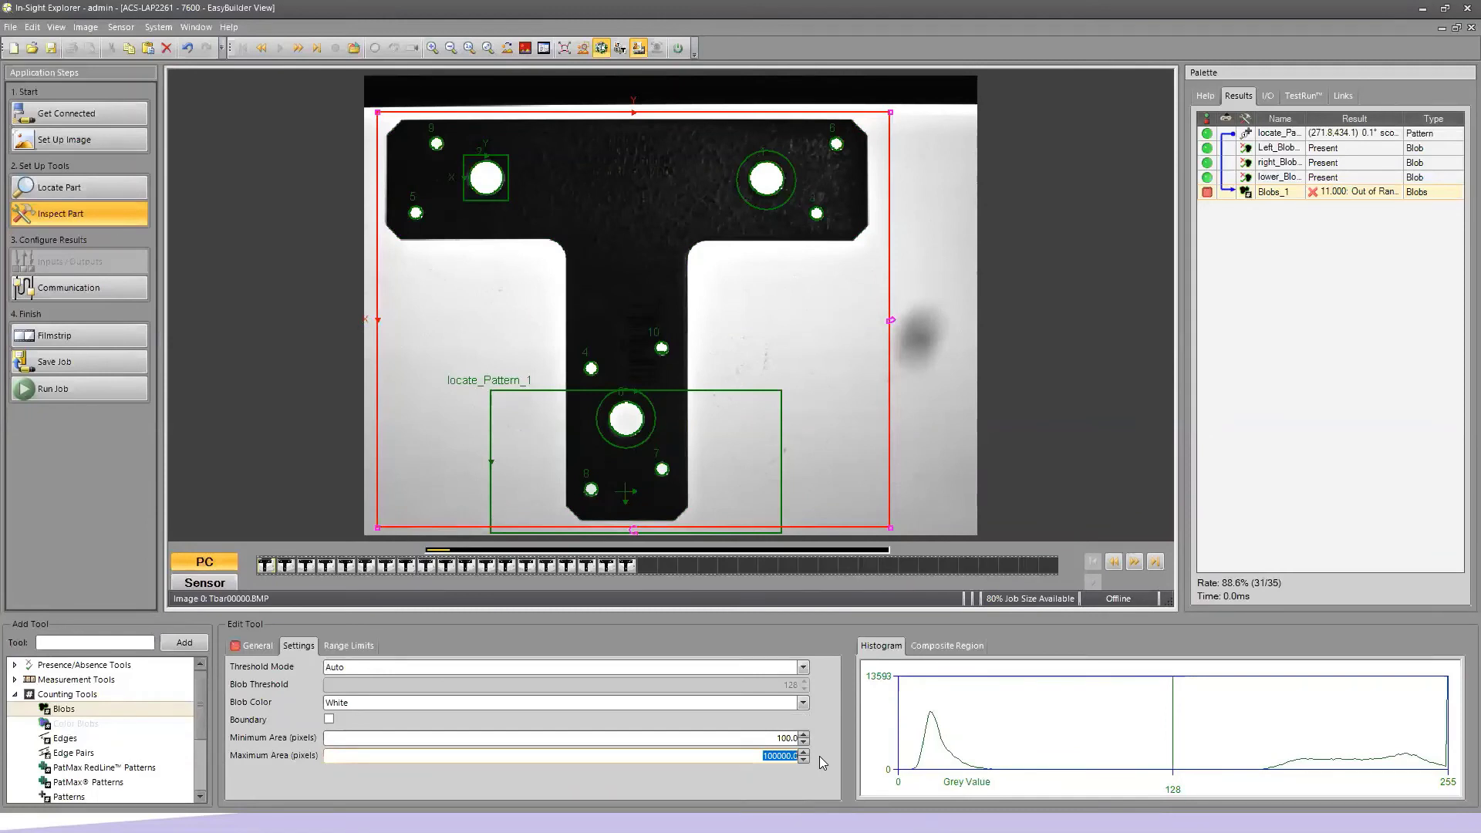
type("450")
key("Return")
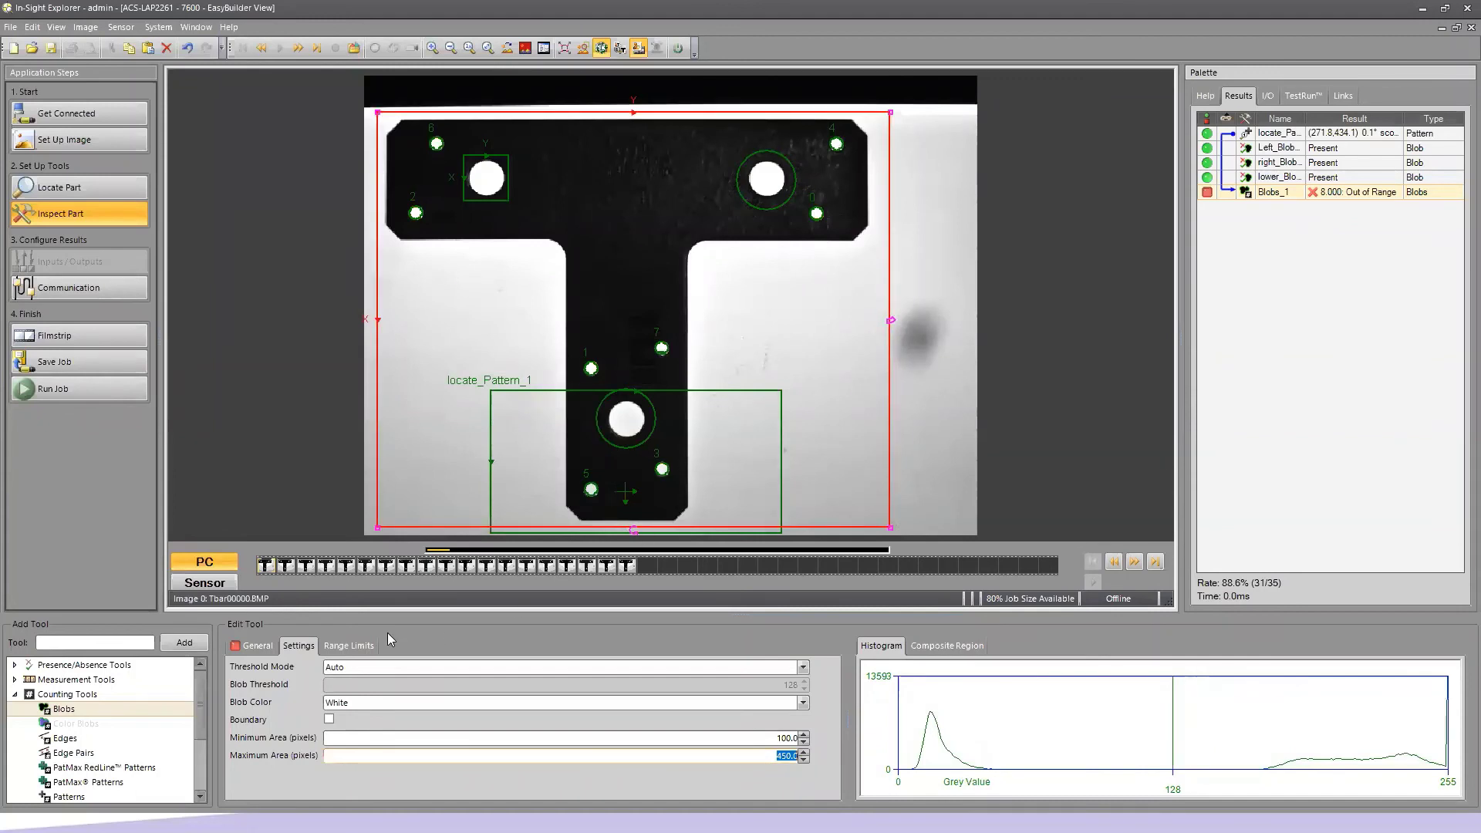
- Set the Blobs_1 tool's Maximum and Minimum range limits to 8 using Auto Limits
left_click(350, 646)
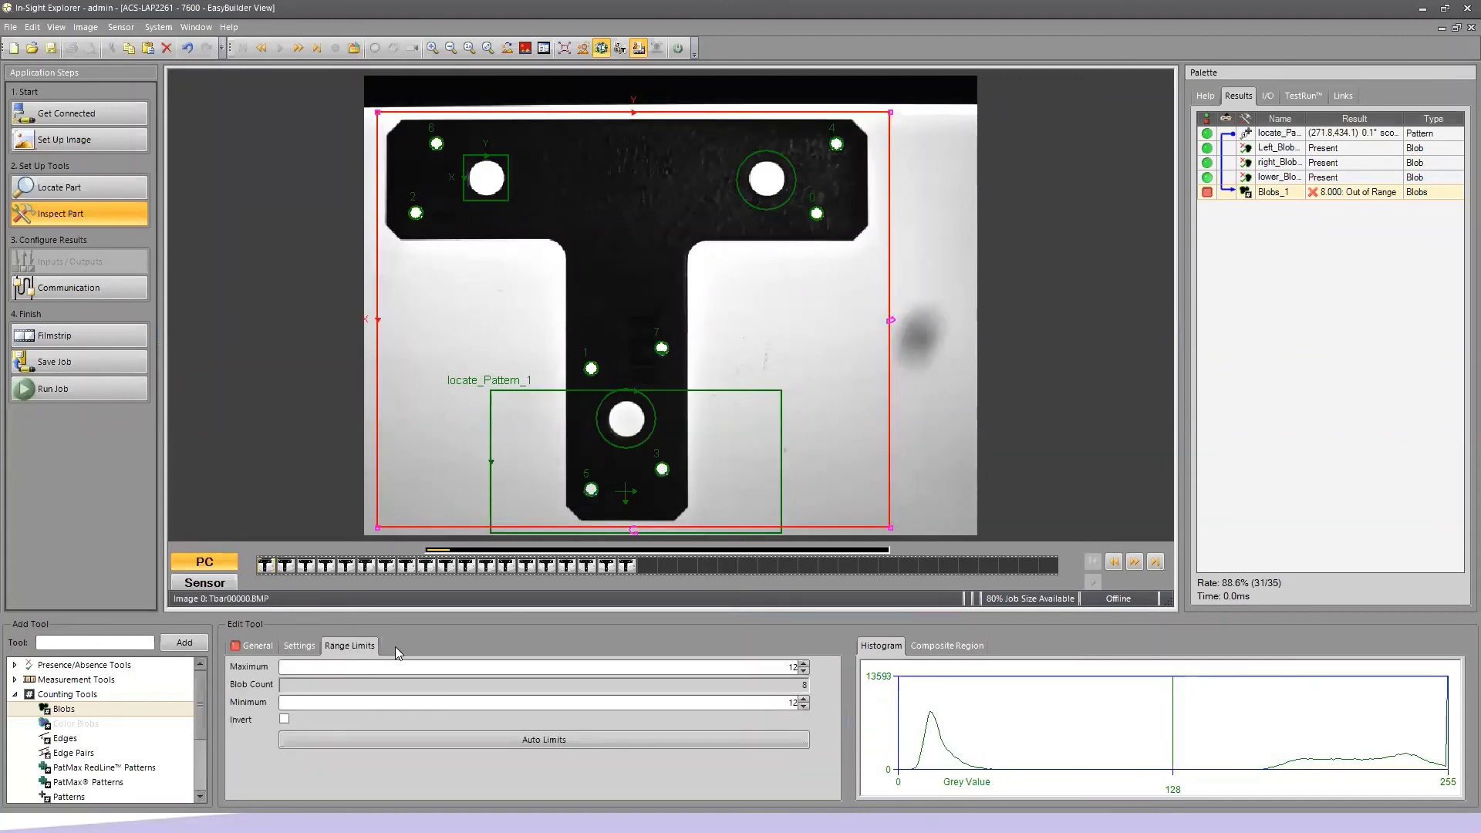
type("12")
key("Return")
left_click(565, 742)
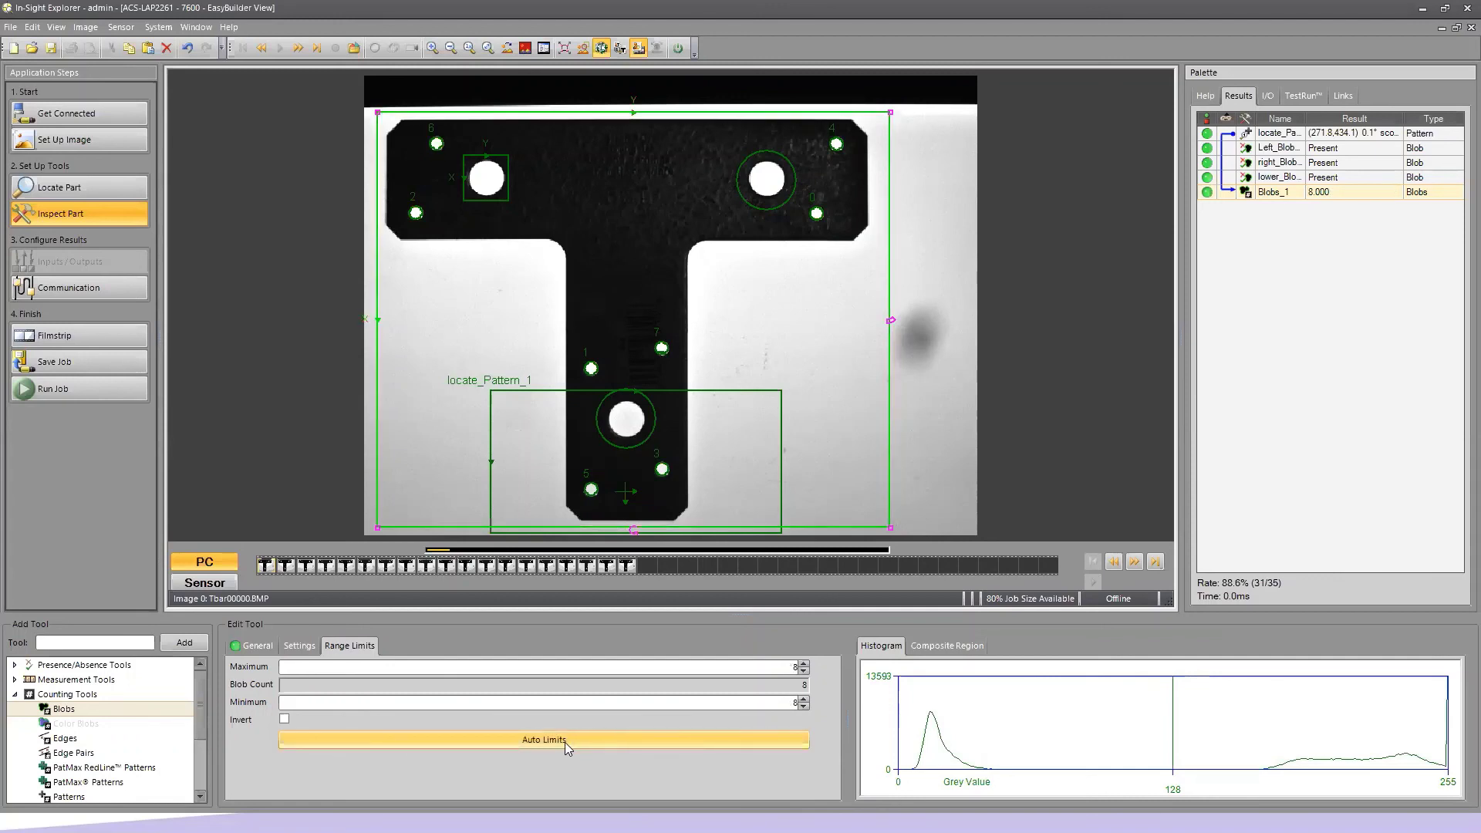
- Test the Blobs_1 count check with a Minimum above 8, restore both limits to 8, and run it on Tbar00001.BMP
left_click(804, 699)
left_click(803, 700)
left_click(803, 700)
left_click(803, 707)
left_click(803, 707)
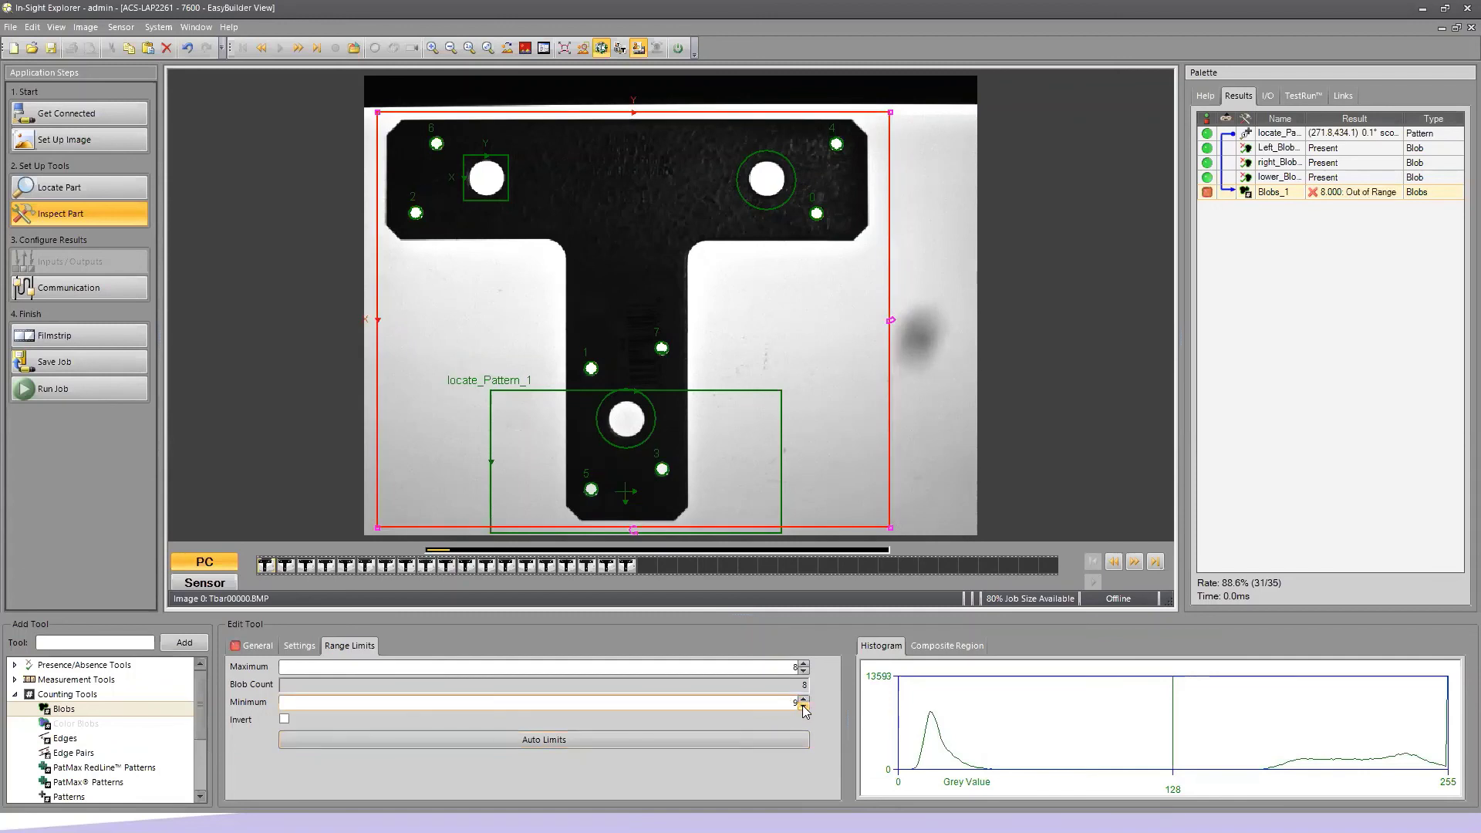
left_click(803, 707)
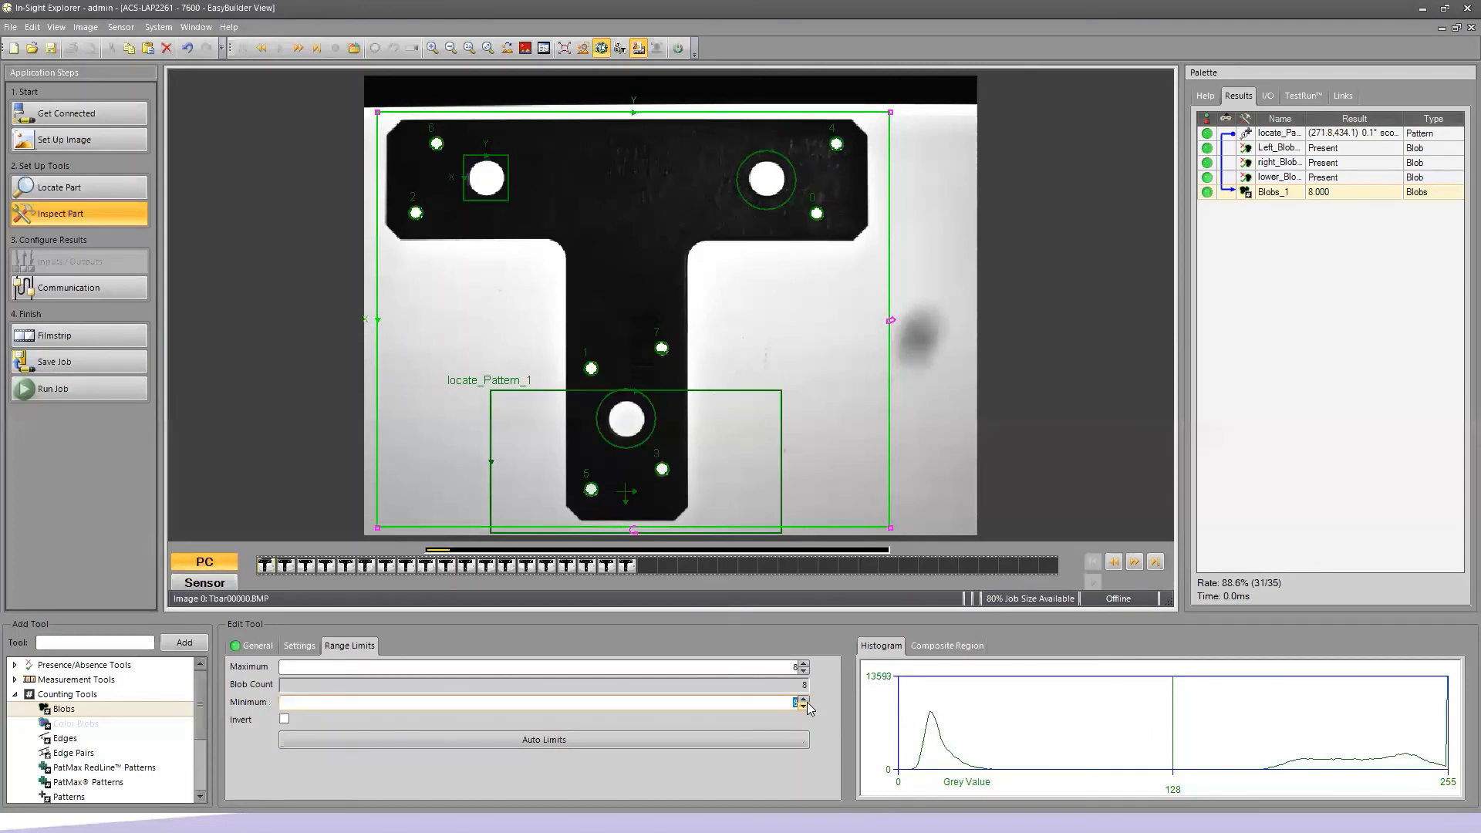
left_click(577, 736)
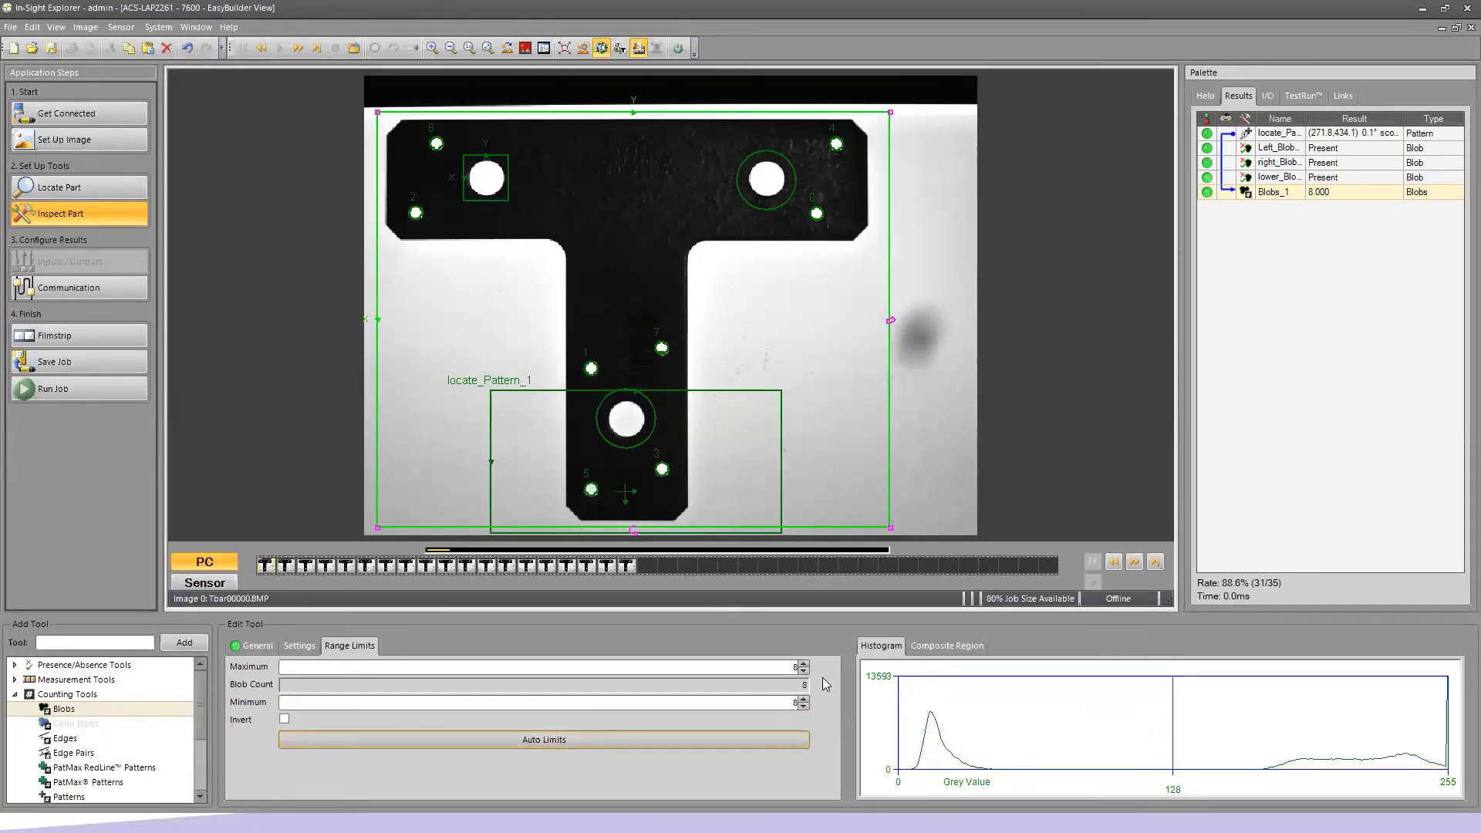
left_click(1135, 562)
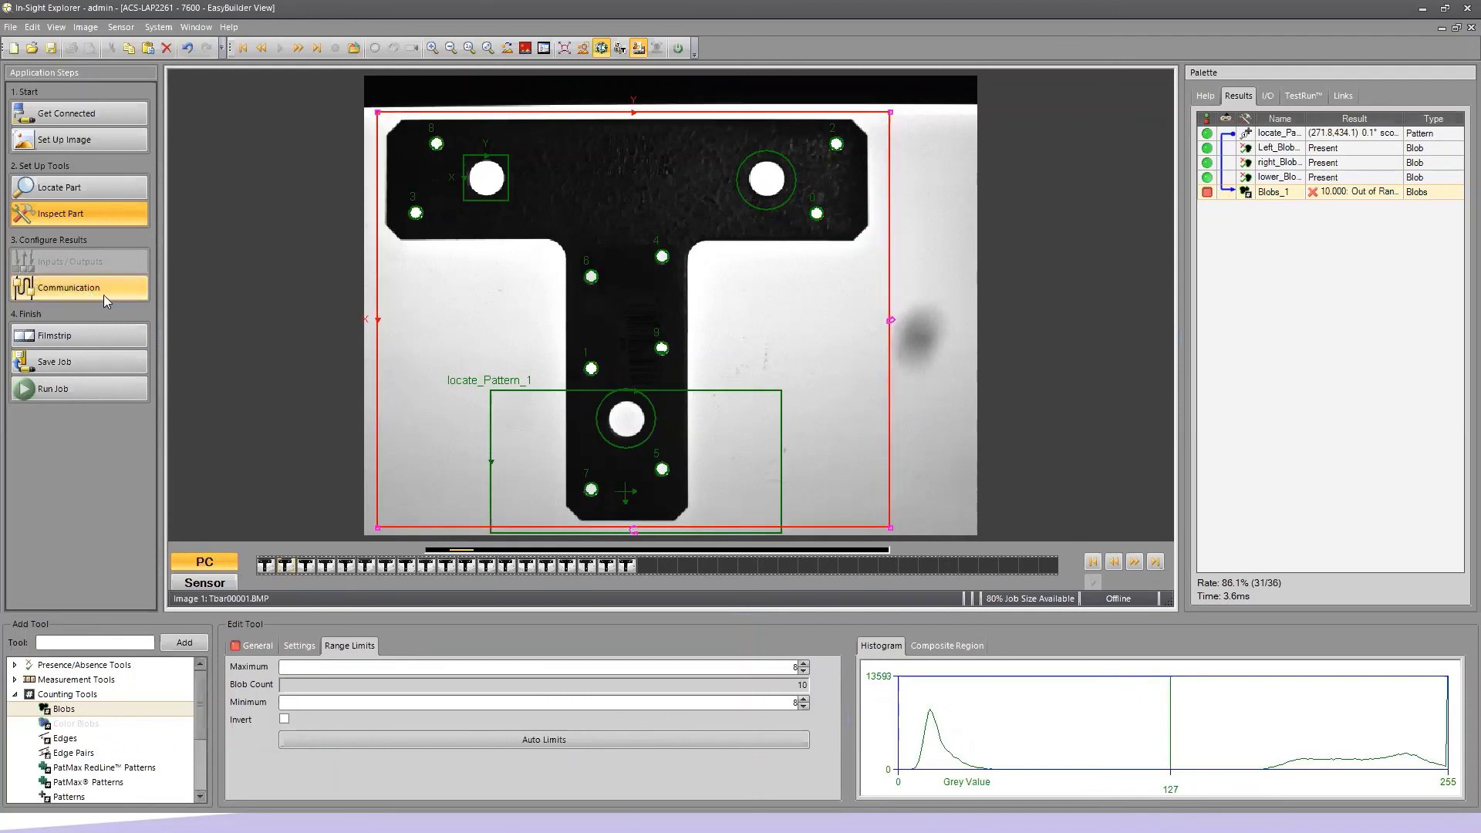
- Start adding a communication device and examine the available device types without choosing one
left_click(77, 289)
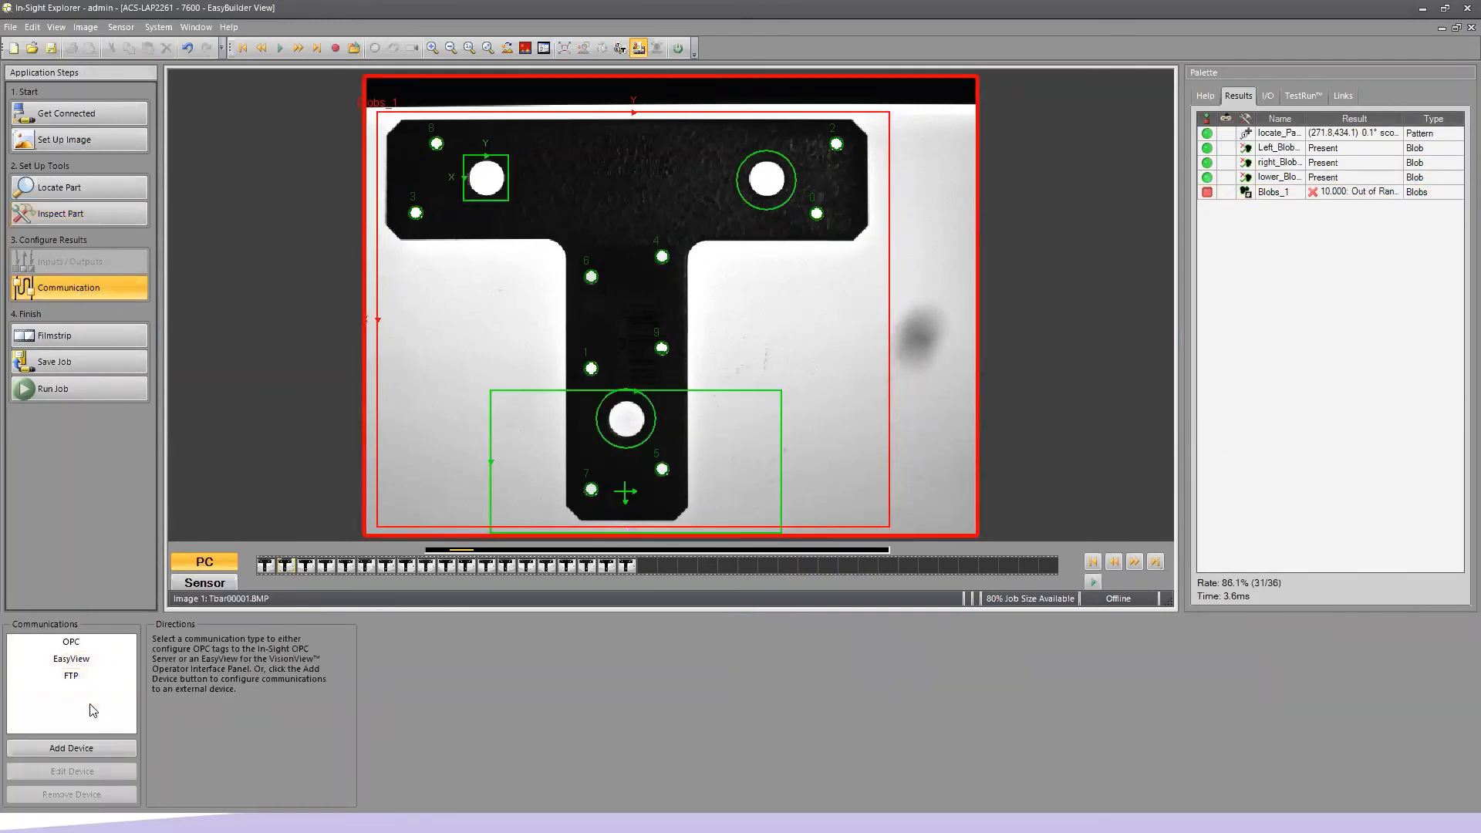
left_click(87, 748)
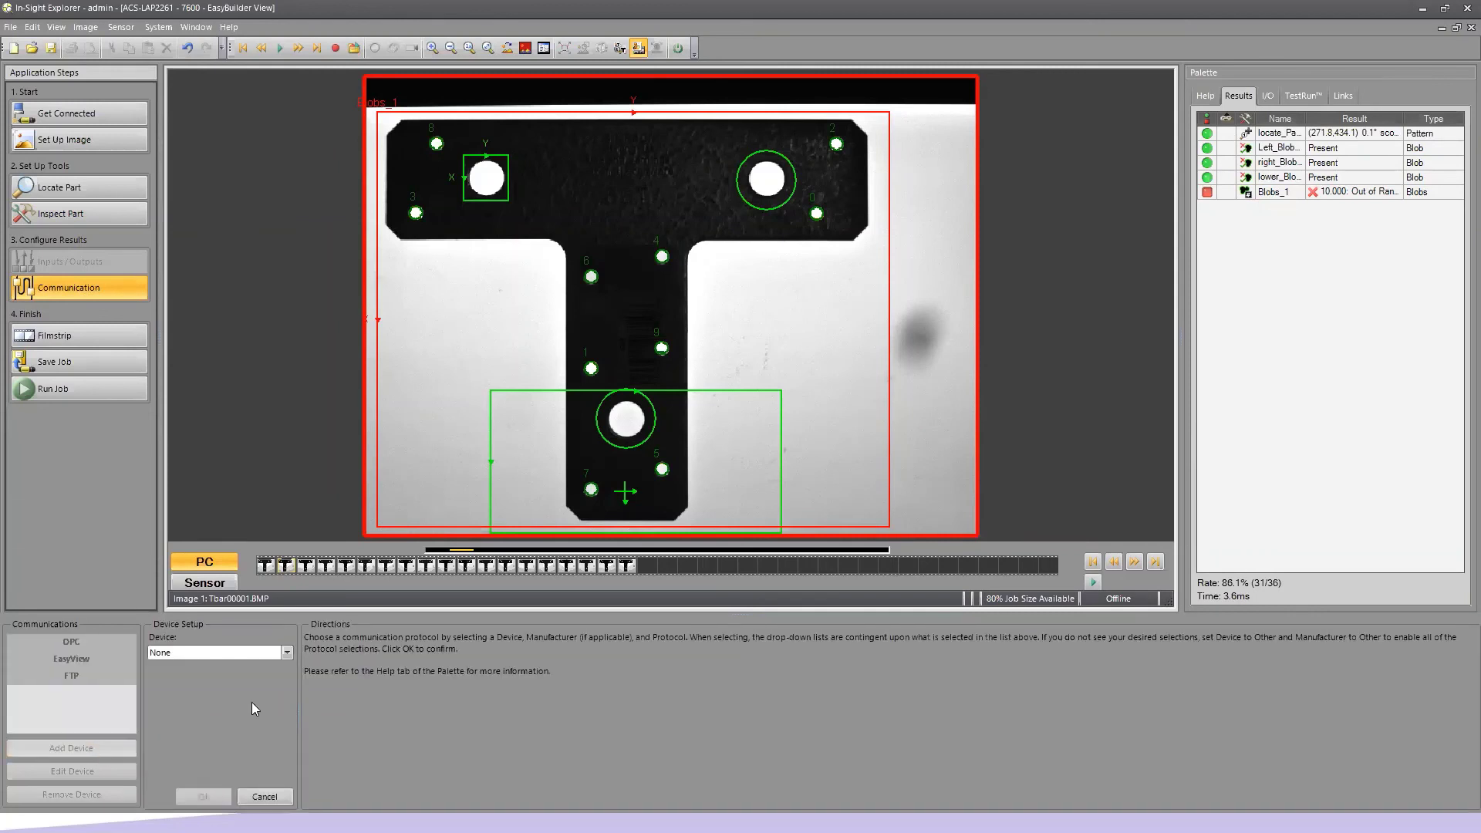
left_click(286, 653)
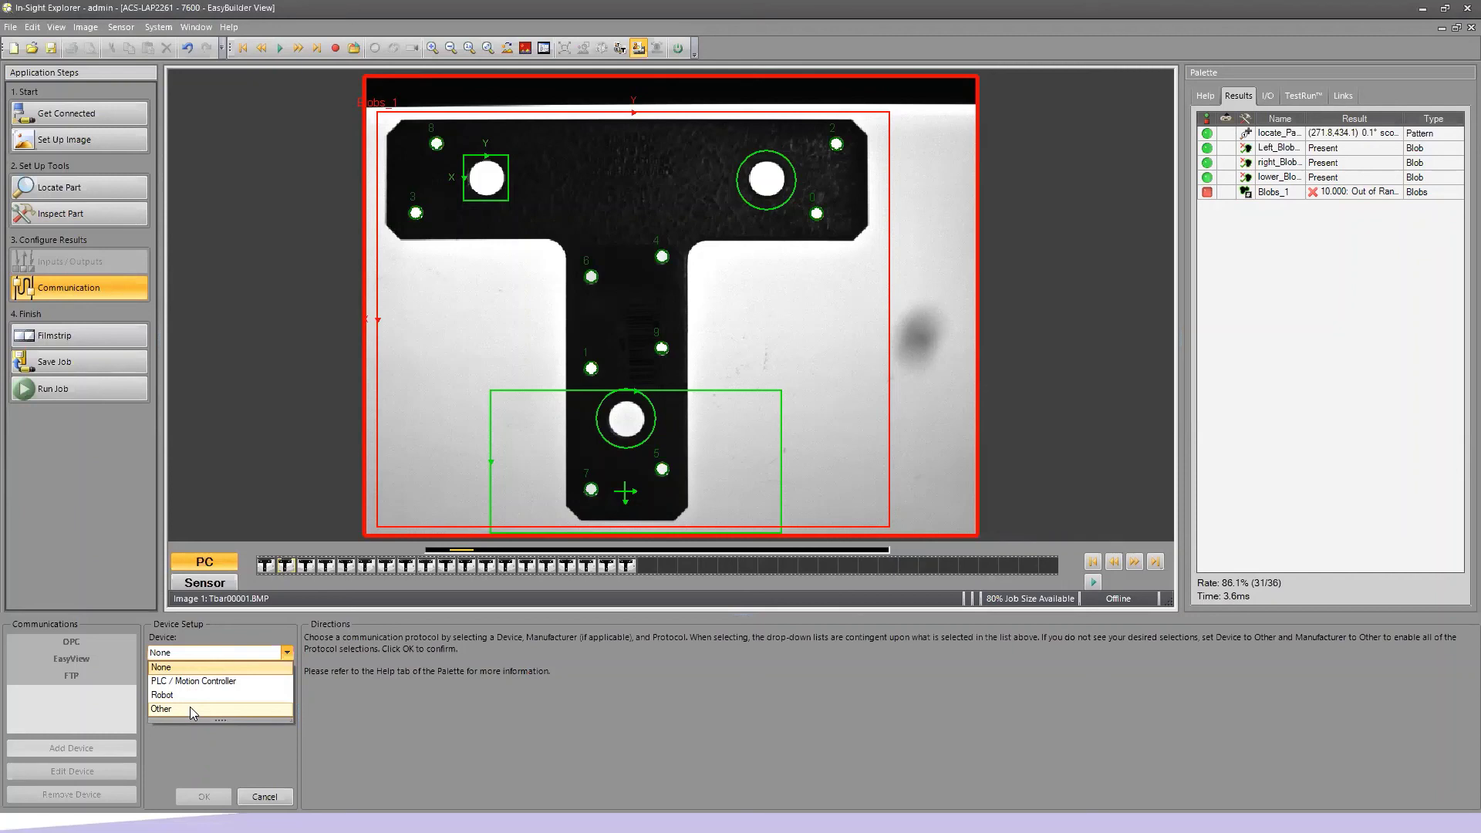
left_click(279, 252)
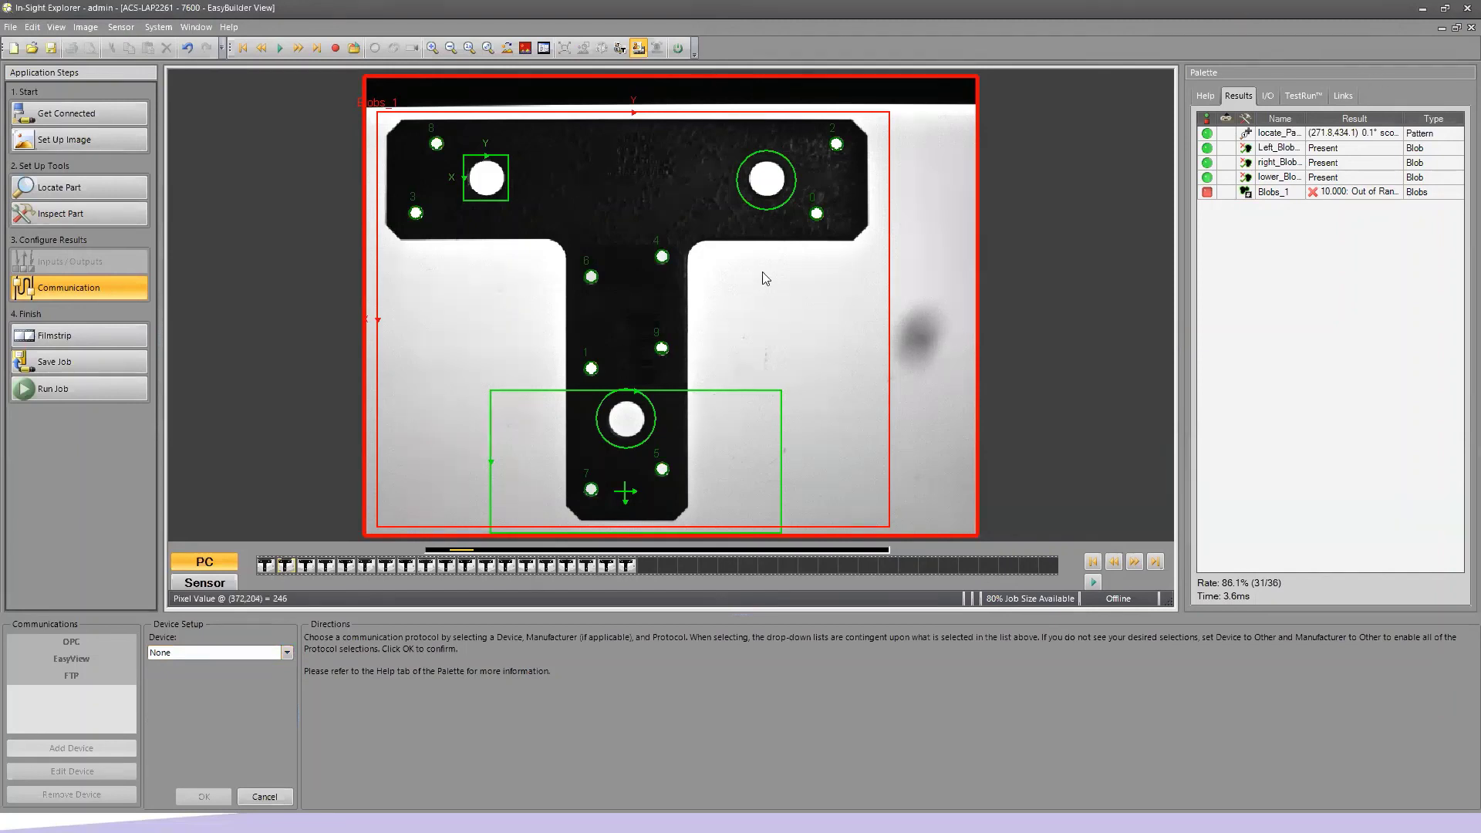
- Shrink and minimize the In-Sight Explorer window to return to the Lab Exercise 4 slide
left_click(1447, 11)
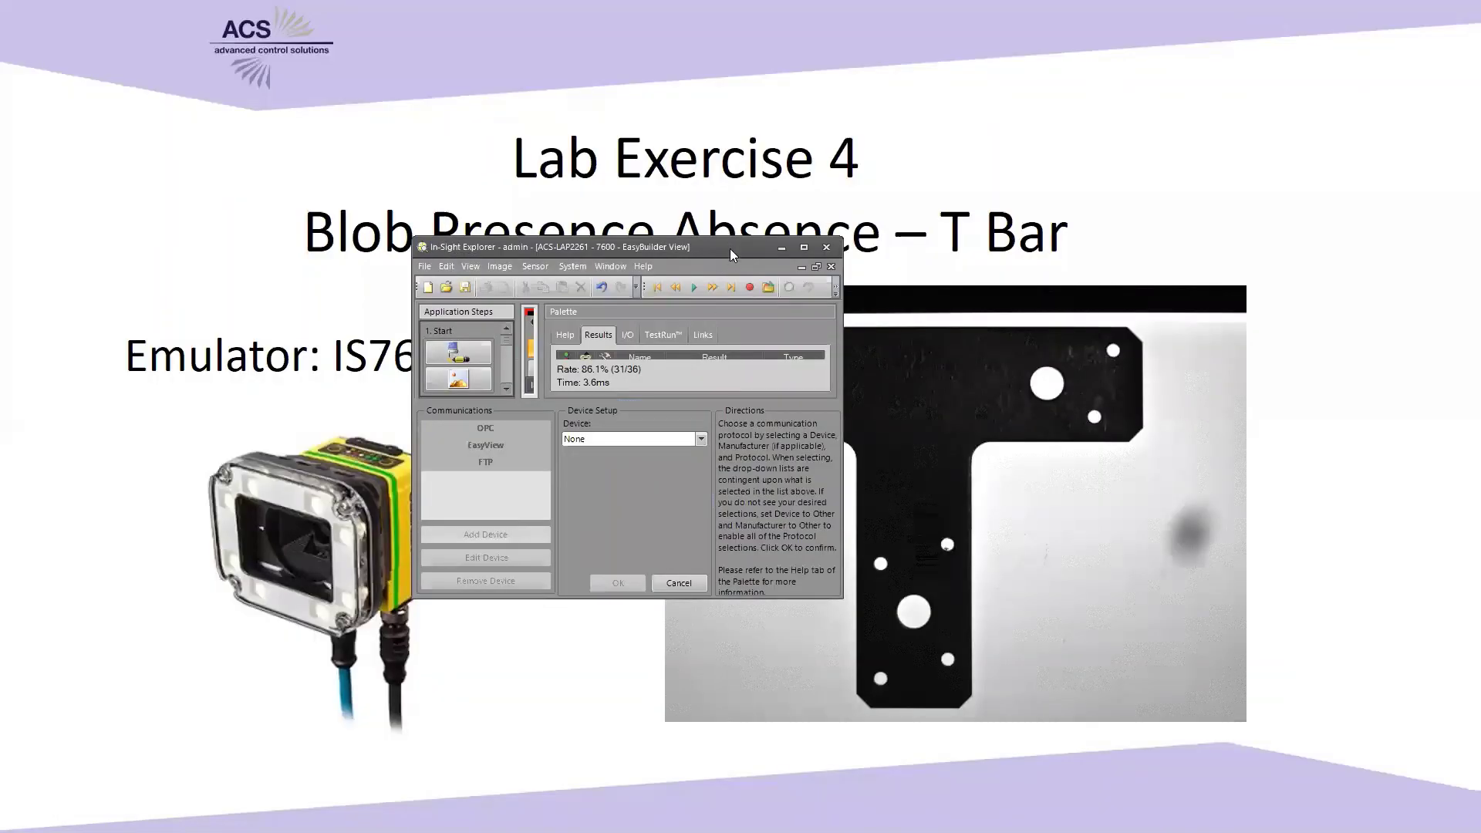
left_click(782, 246)
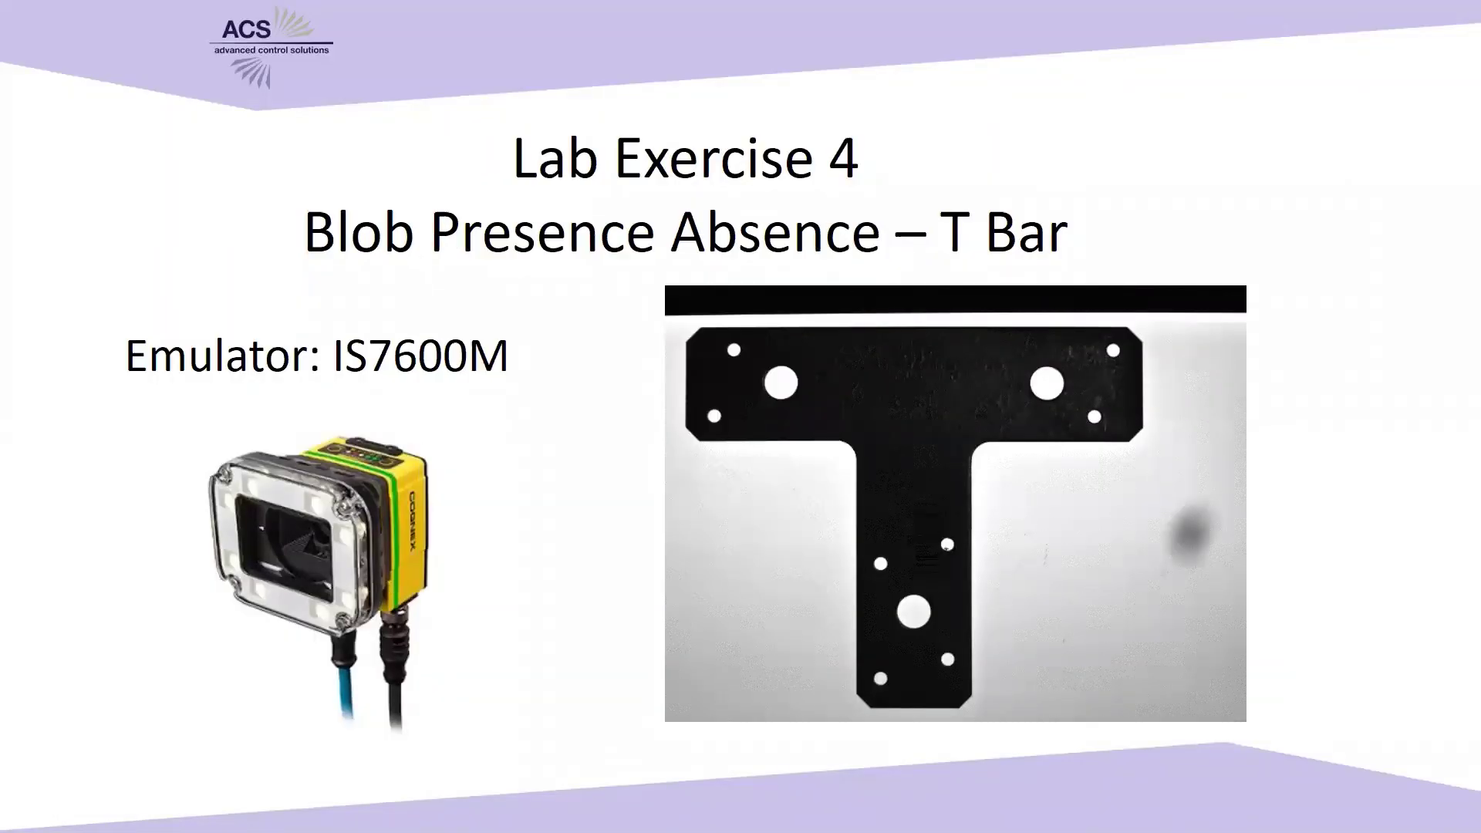